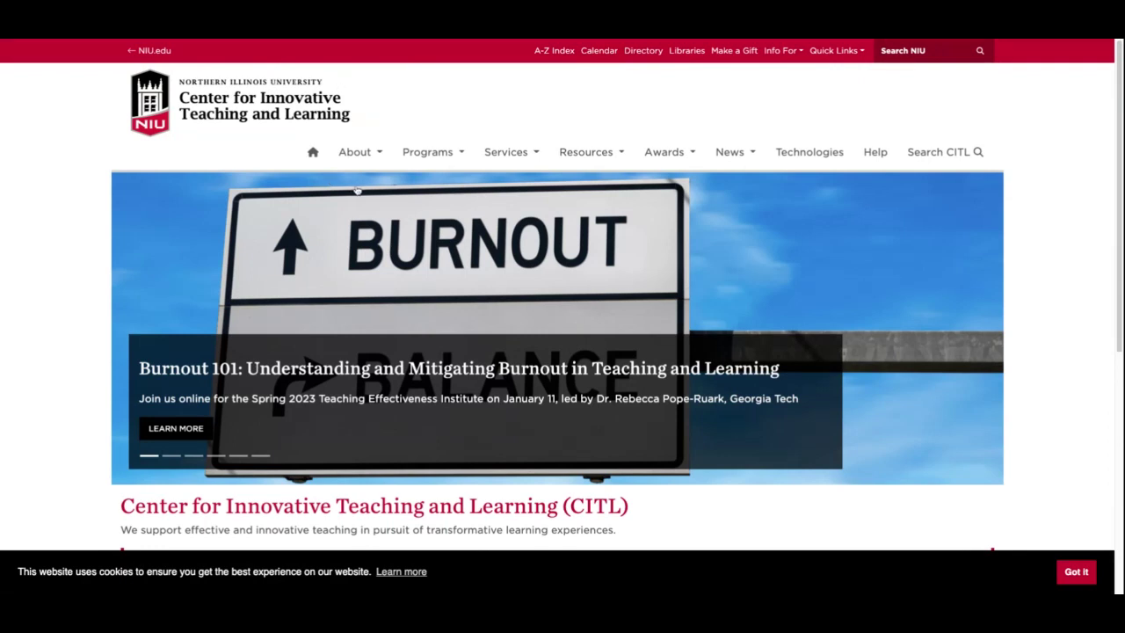
Look over the Center for Innovative Teaching and Learning home page and open its Self-Paced Programs page
scroll(355, 195, down, 2)
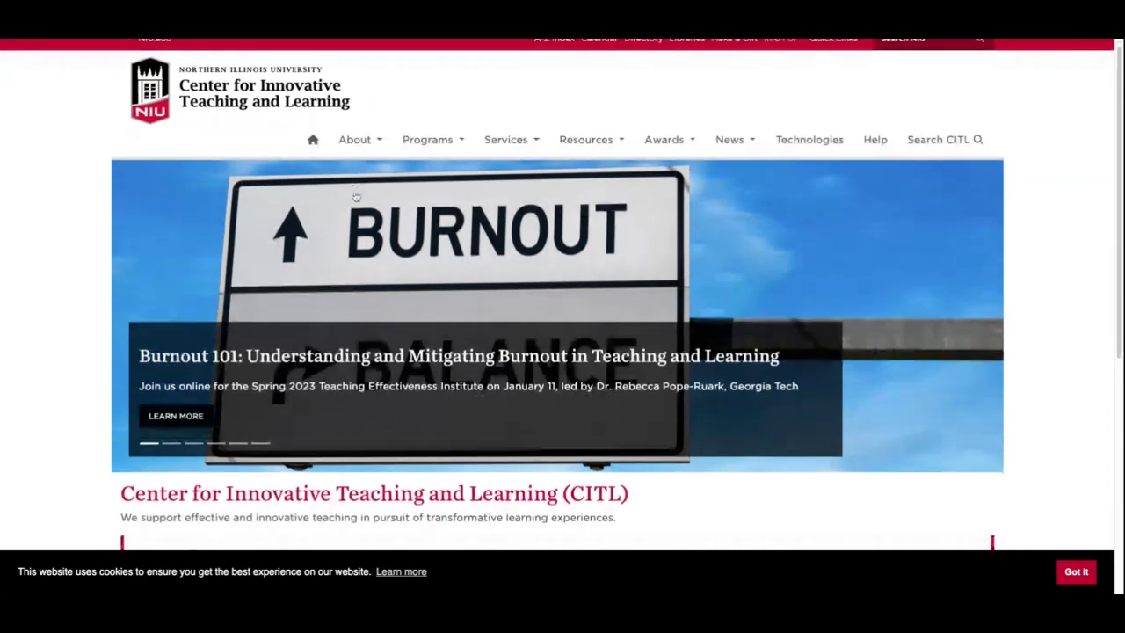
scroll(355, 196, down, 3)
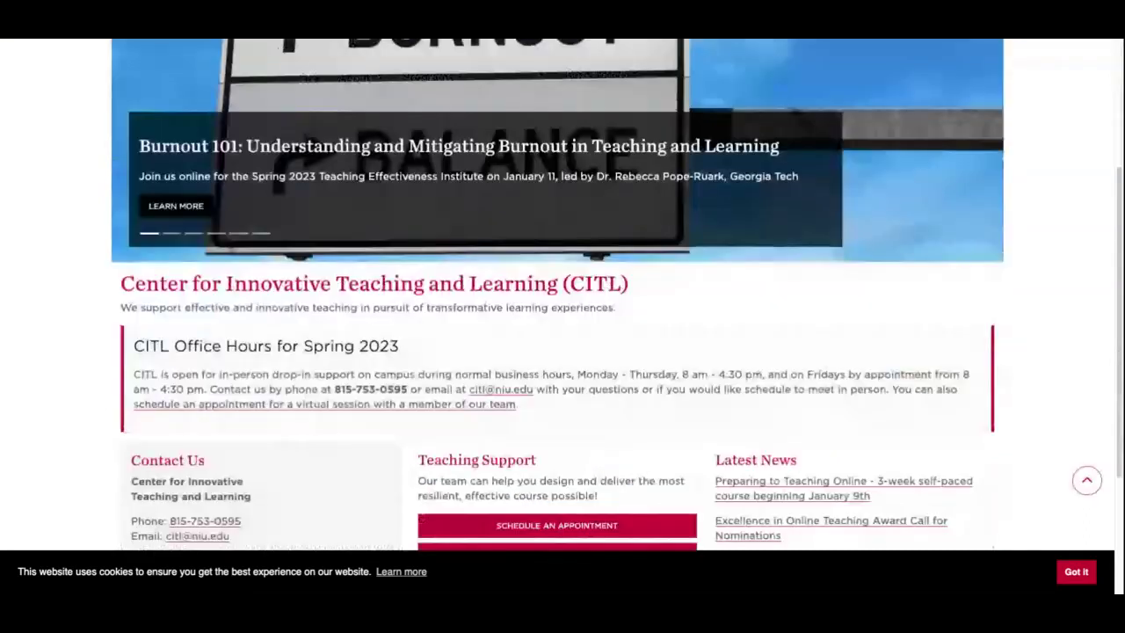
scroll(474, 132, up, 5)
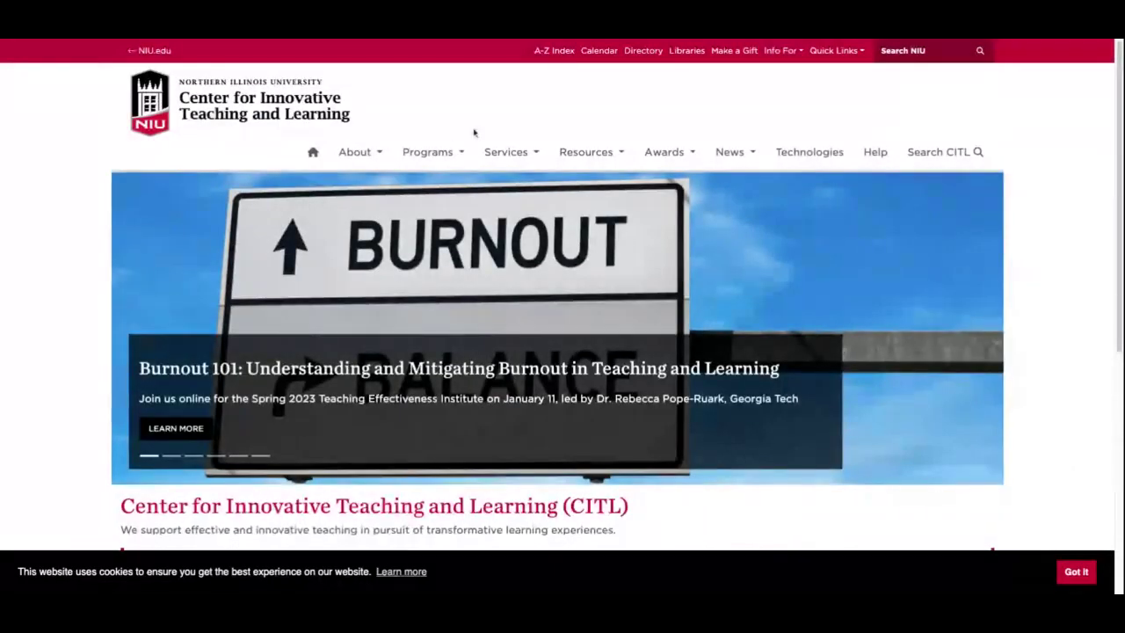
click(437, 156)
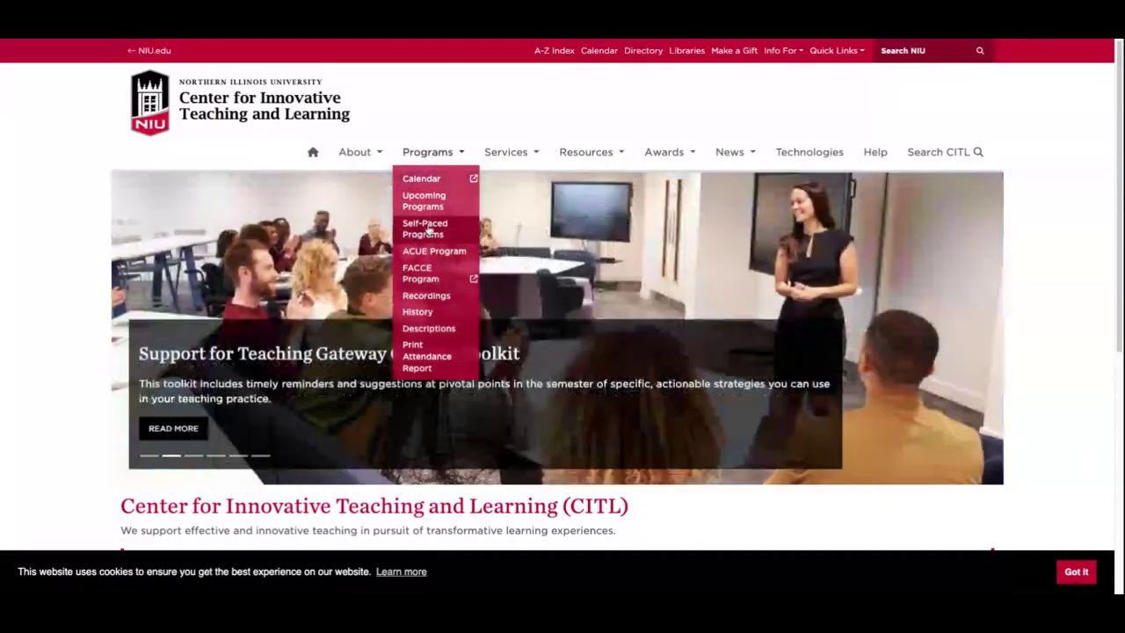
click(428, 229)
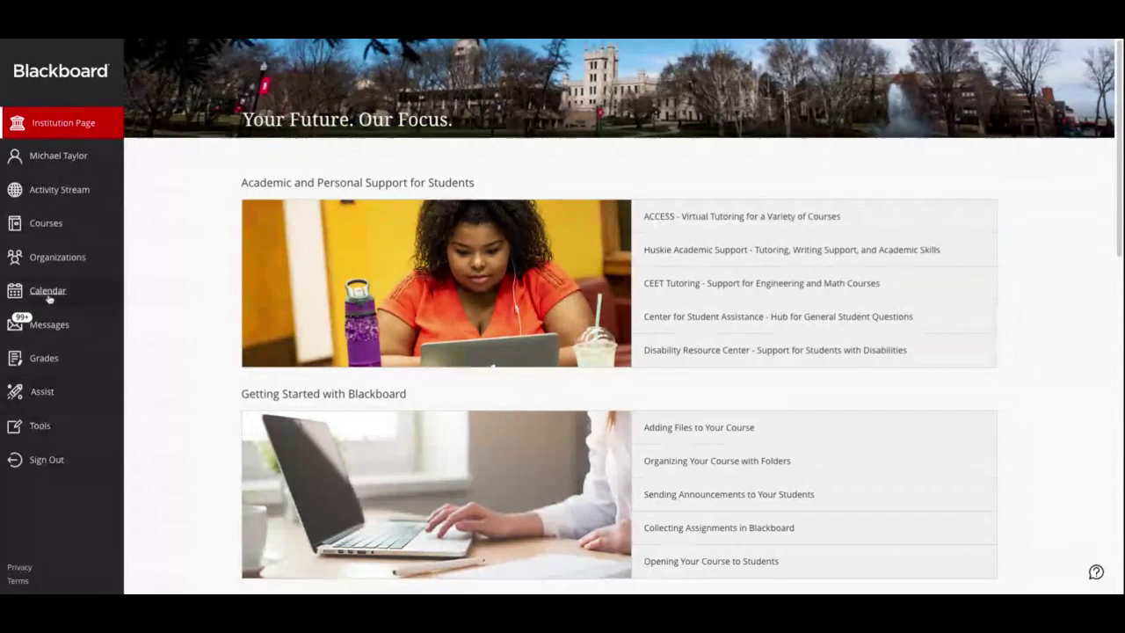
Switch to Blackboard and open My Shells in Blackboard Faculty Tools
click(45, 431)
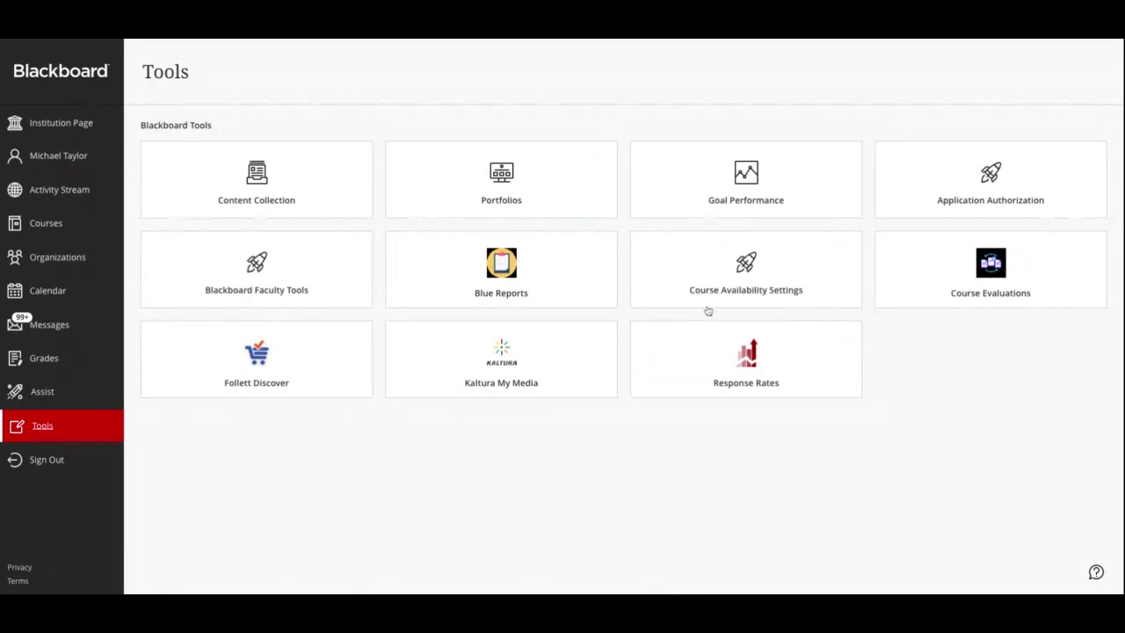
click(275, 295)
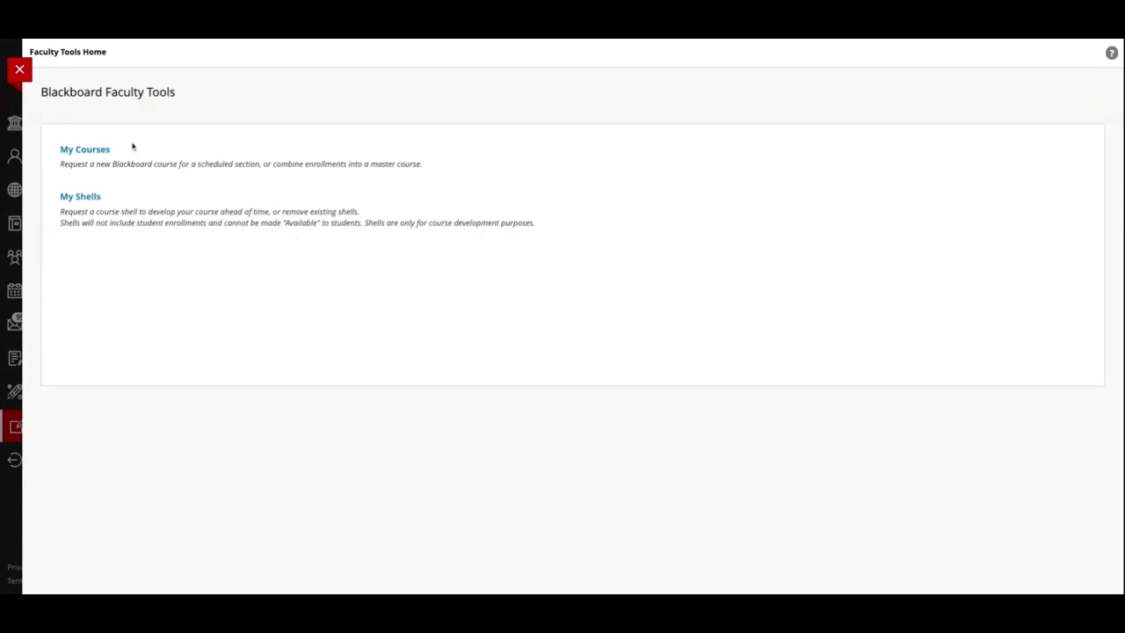
click(84, 200)
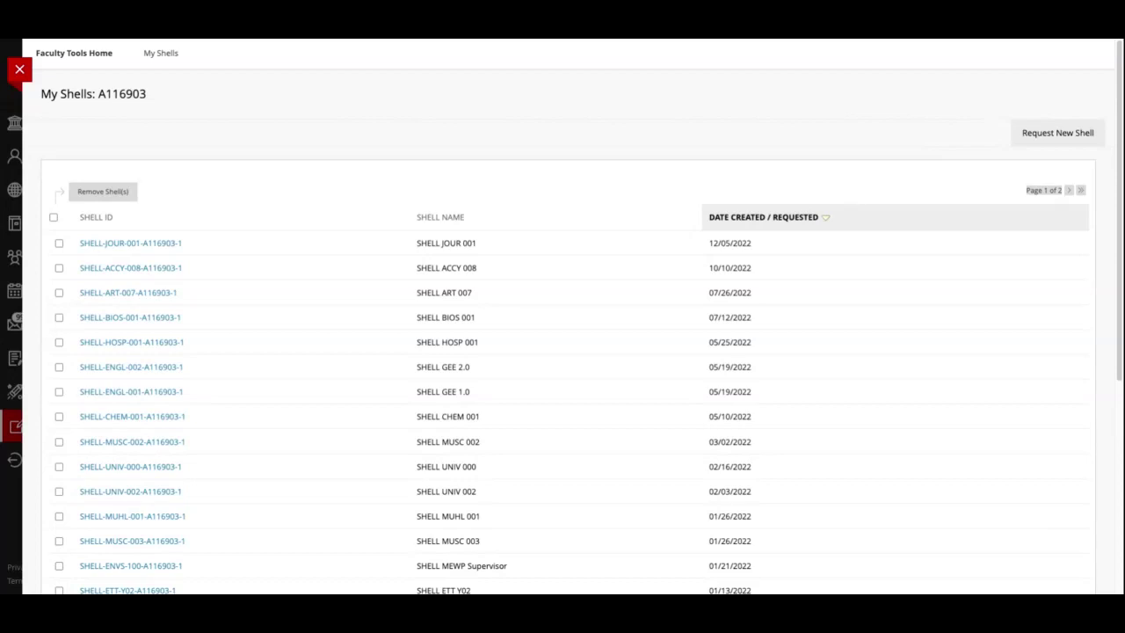
Submit a request for a new ACCY course shell with its course number, and close the request receipt
click(1041, 138)
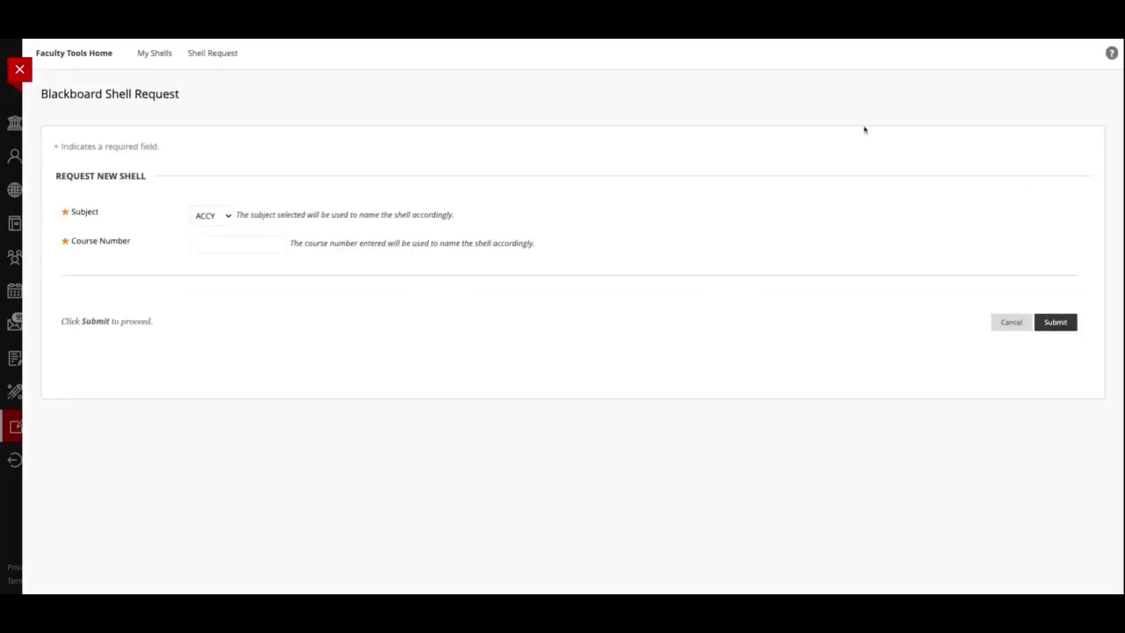
click(217, 220)
click(209, 245)
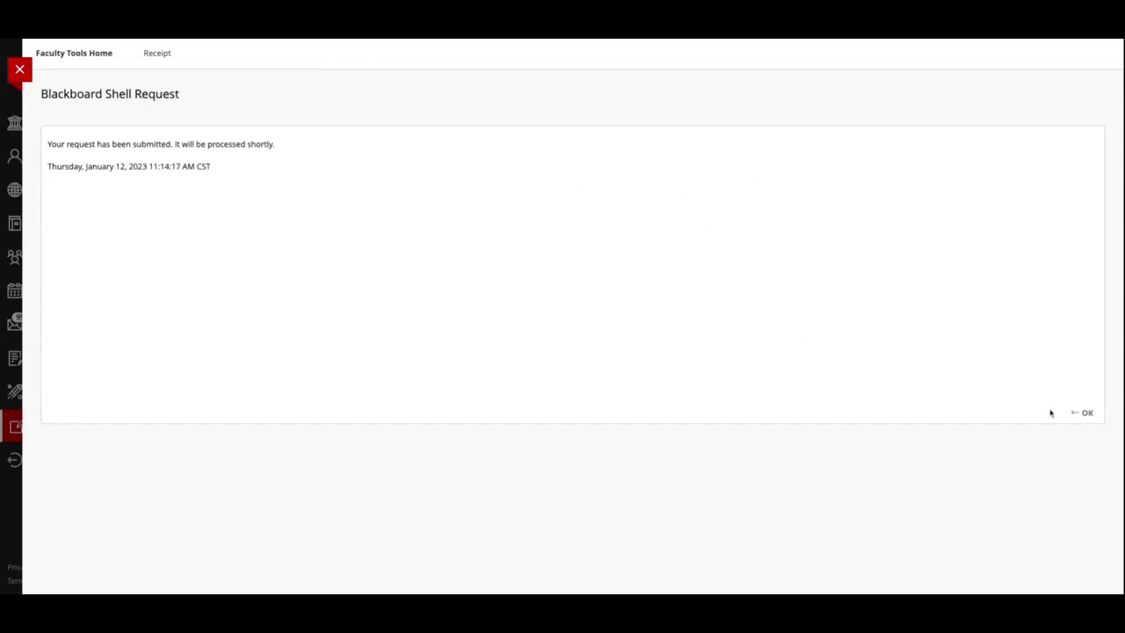
click(1087, 415)
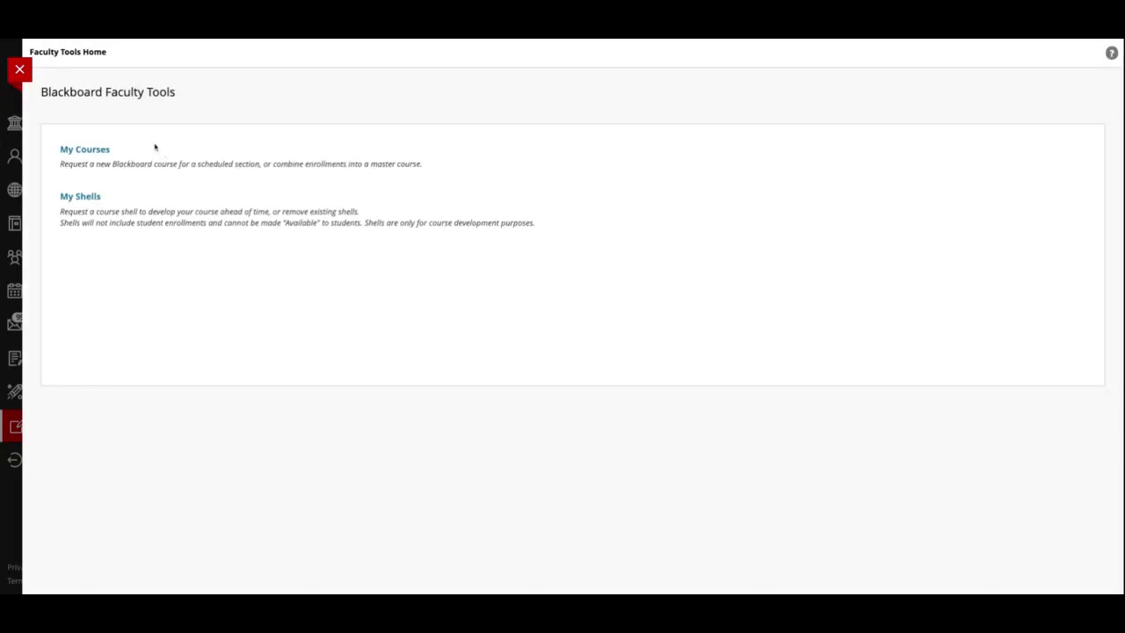
Leave the faculty tools and search the current courses for SHELL ACCY, filtered to Courses I Teach
click(20, 70)
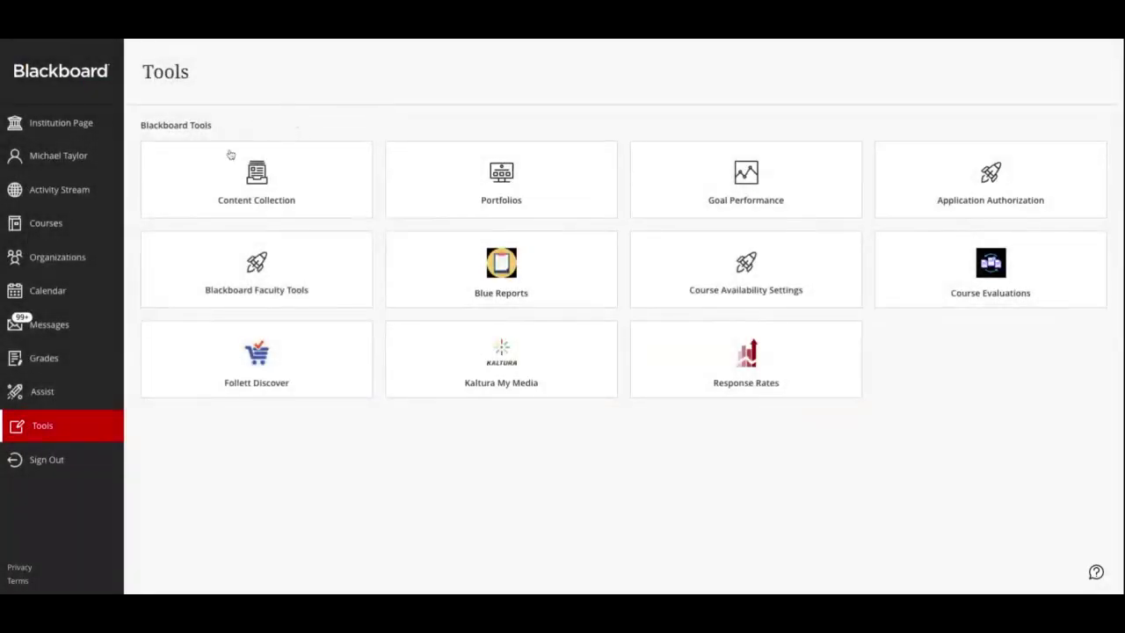
click(50, 225)
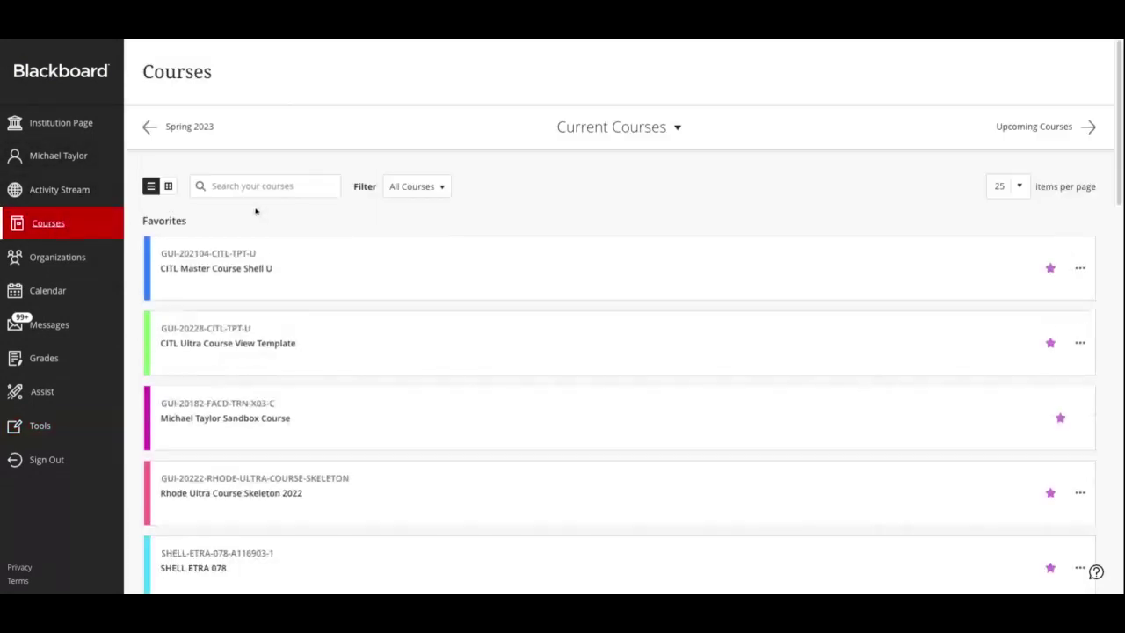
click(251, 186)
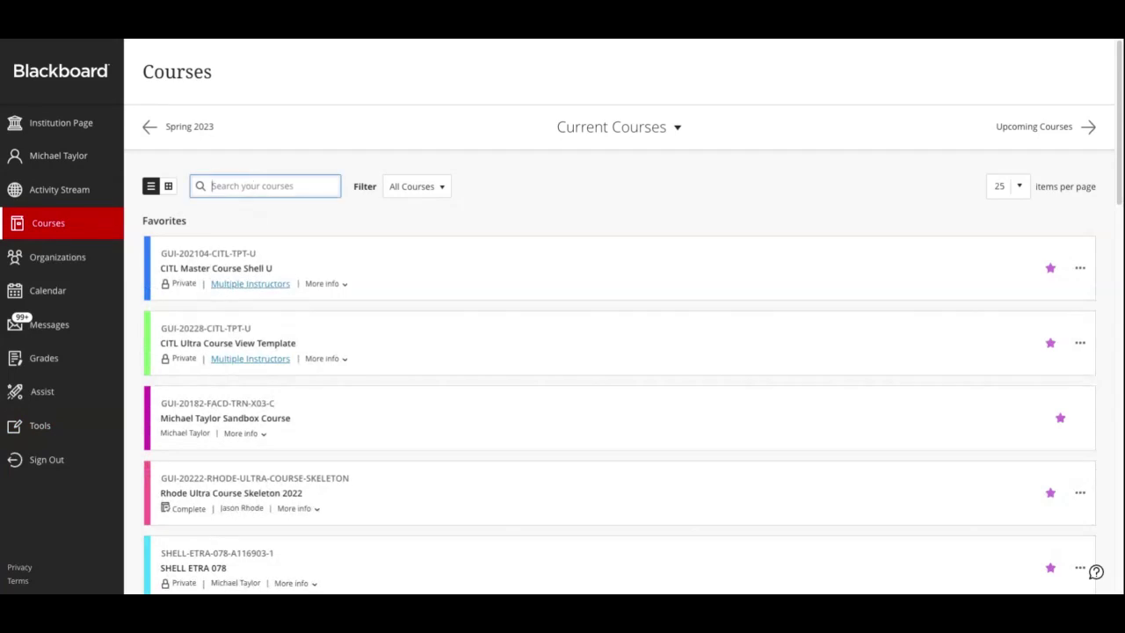
click(623, 131)
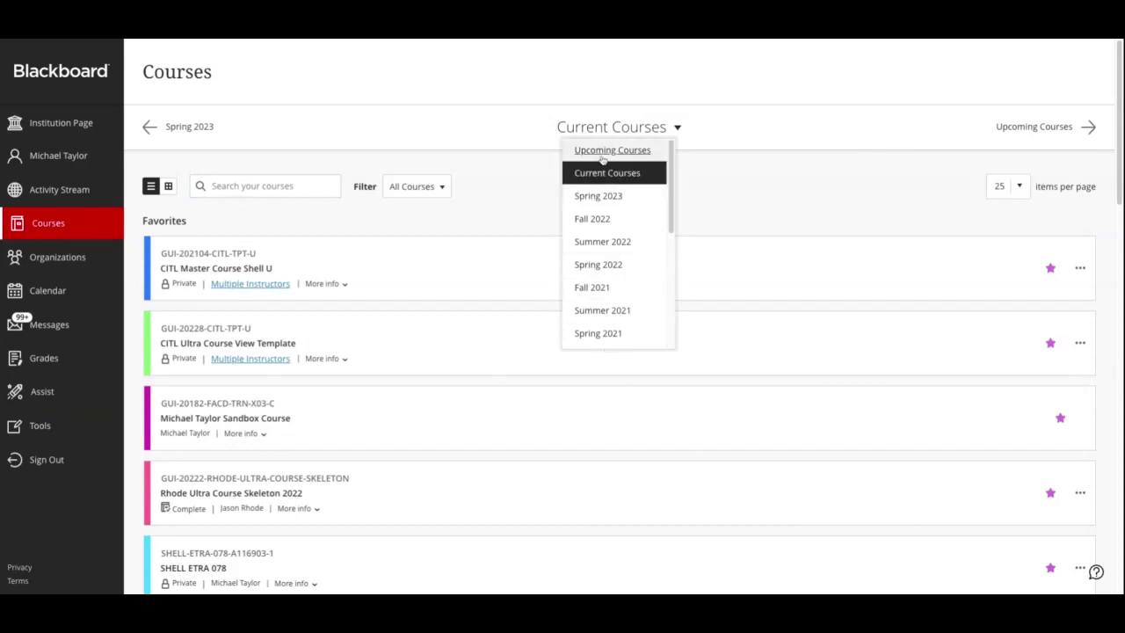
click(477, 130)
click(237, 185)
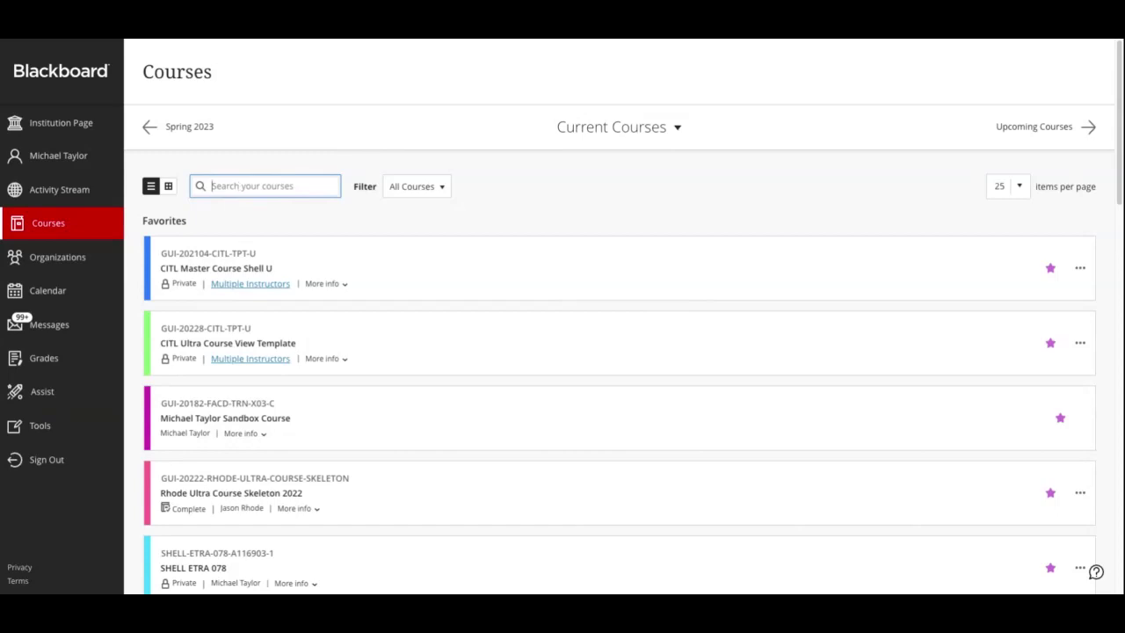
text(SHELL)
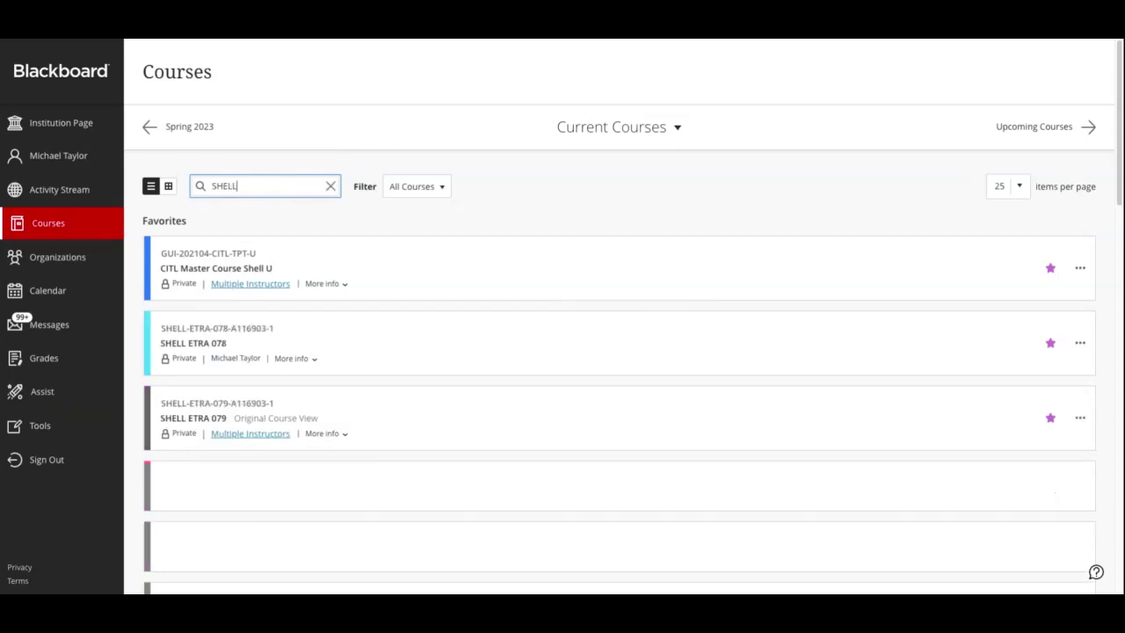
text( ACCY)
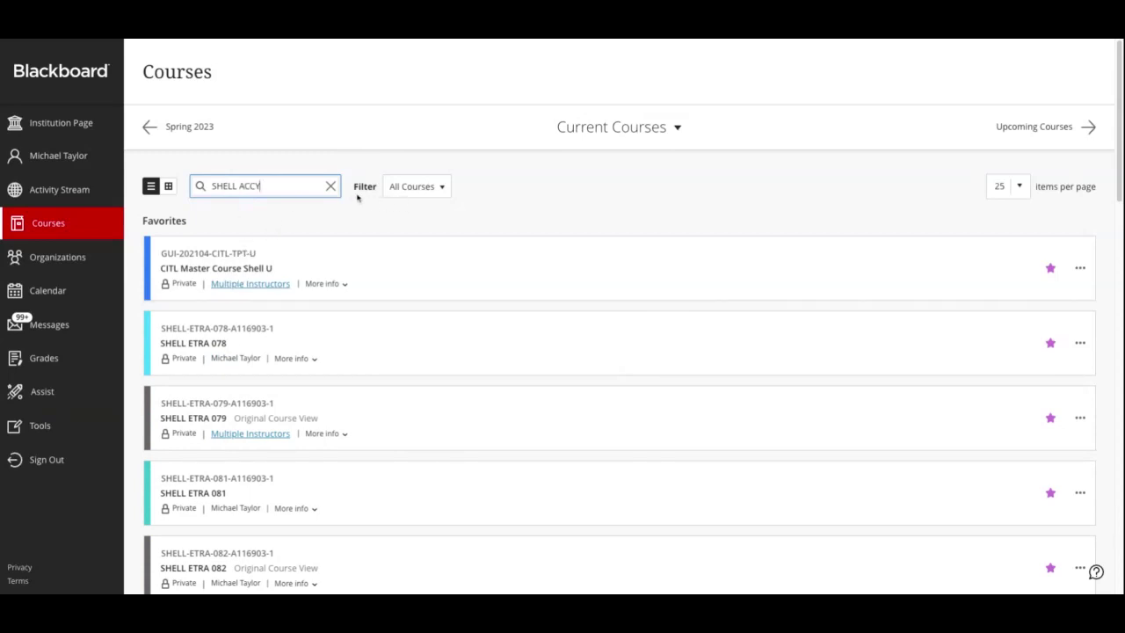
click(409, 186)
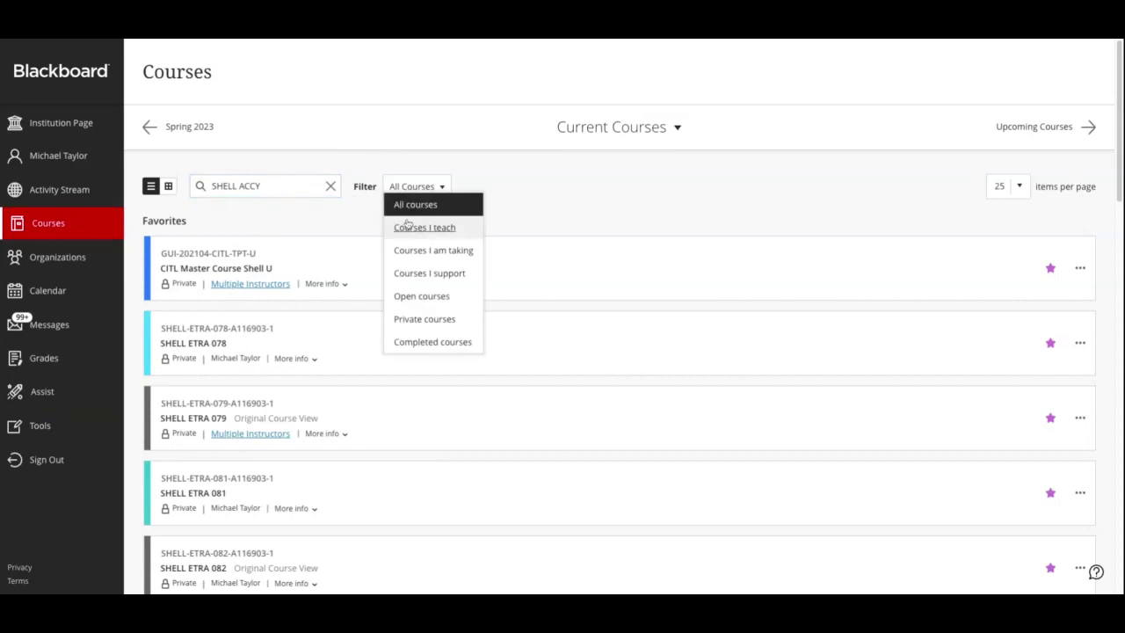
click(424, 232)
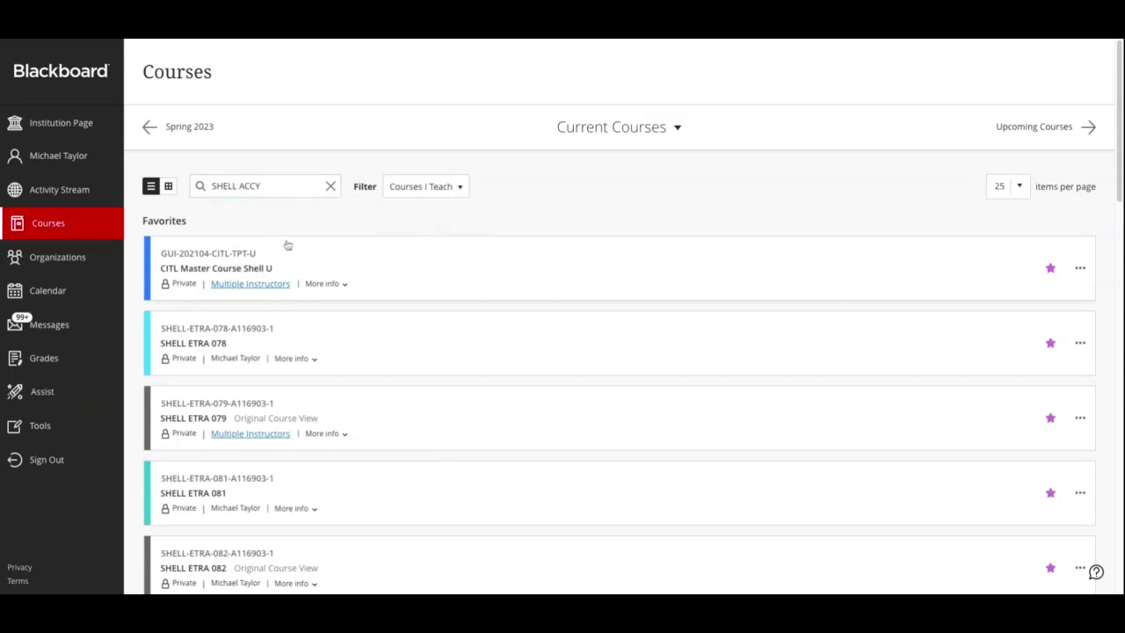
Open the SHELL ACCY 007 course under Assorted Dates and keep the Original Course View for now
scroll(217, 307, down, 5)
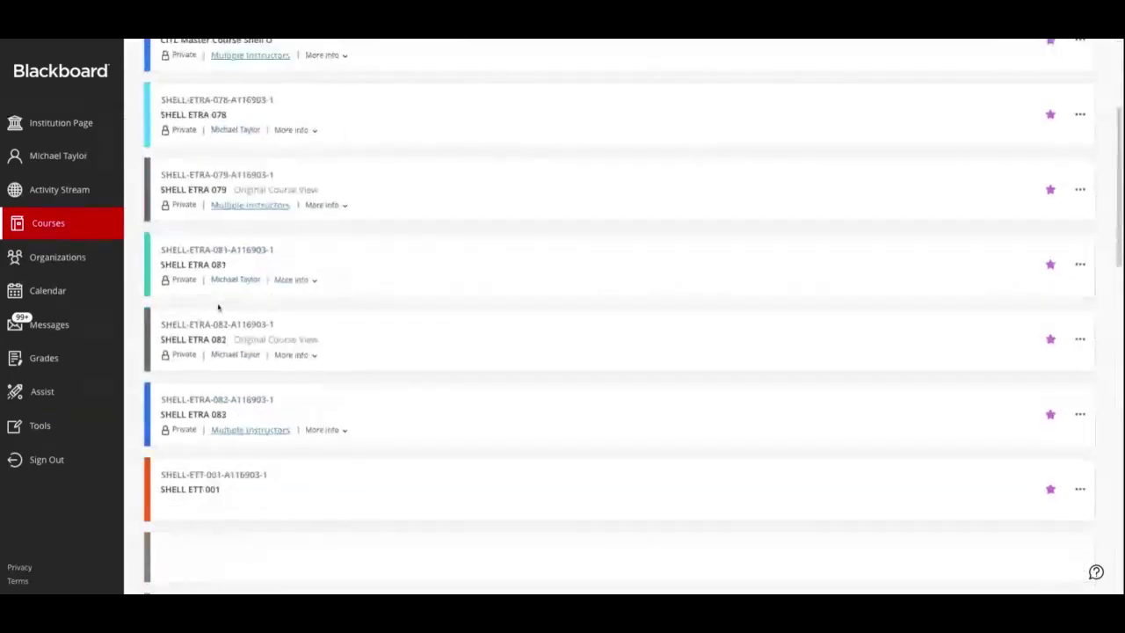
scroll(218, 308, down, 3)
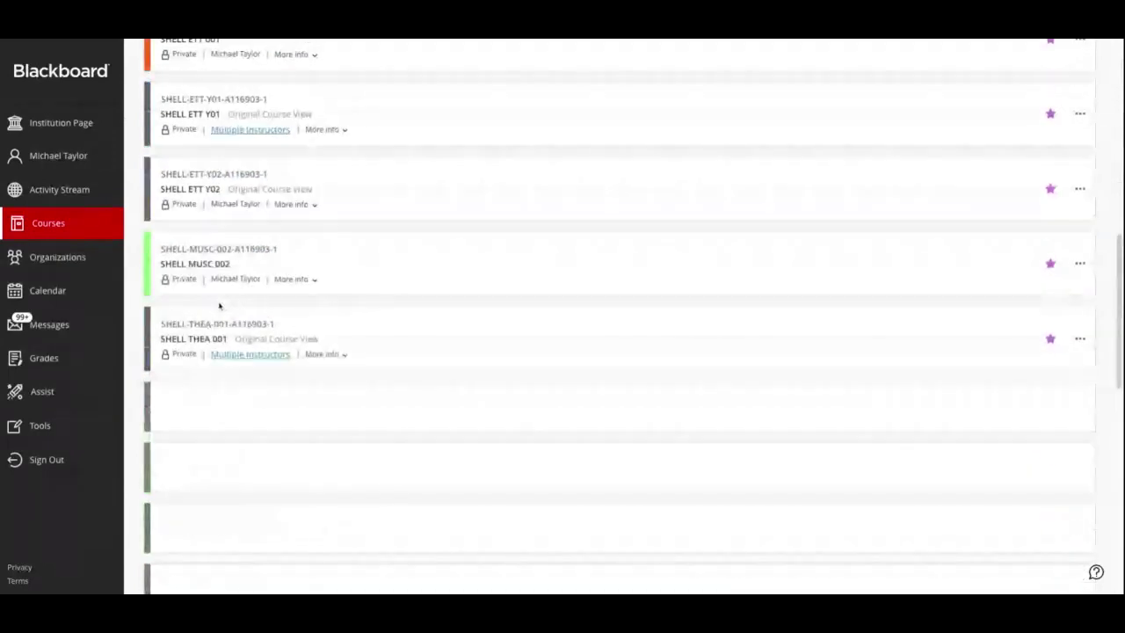
scroll(225, 302, down, 3)
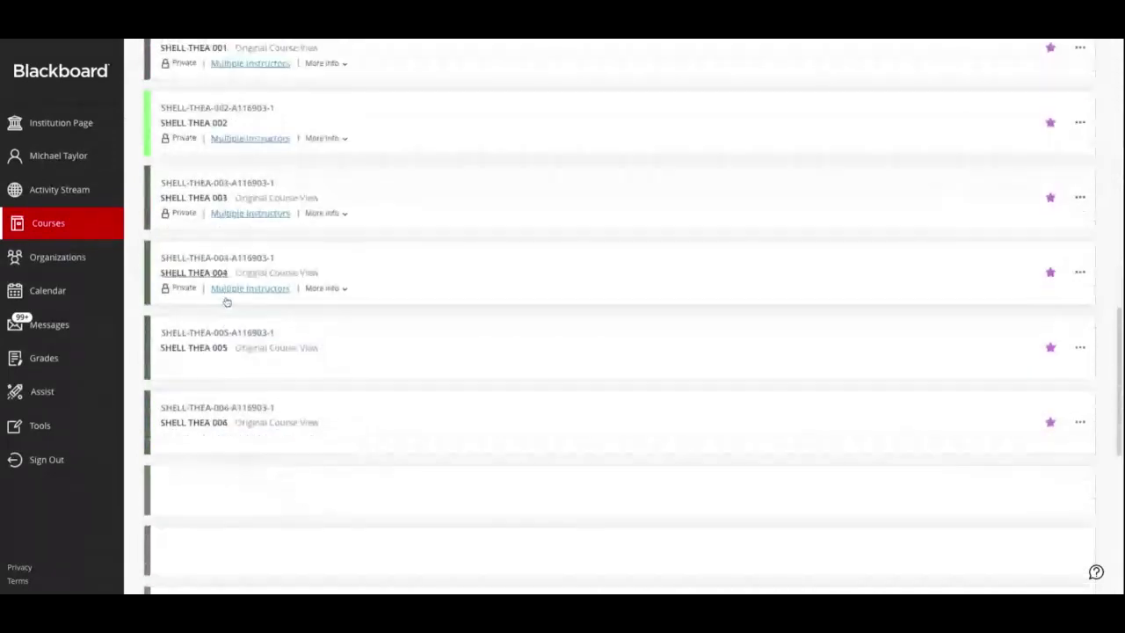
scroll(226, 302, up, 4)
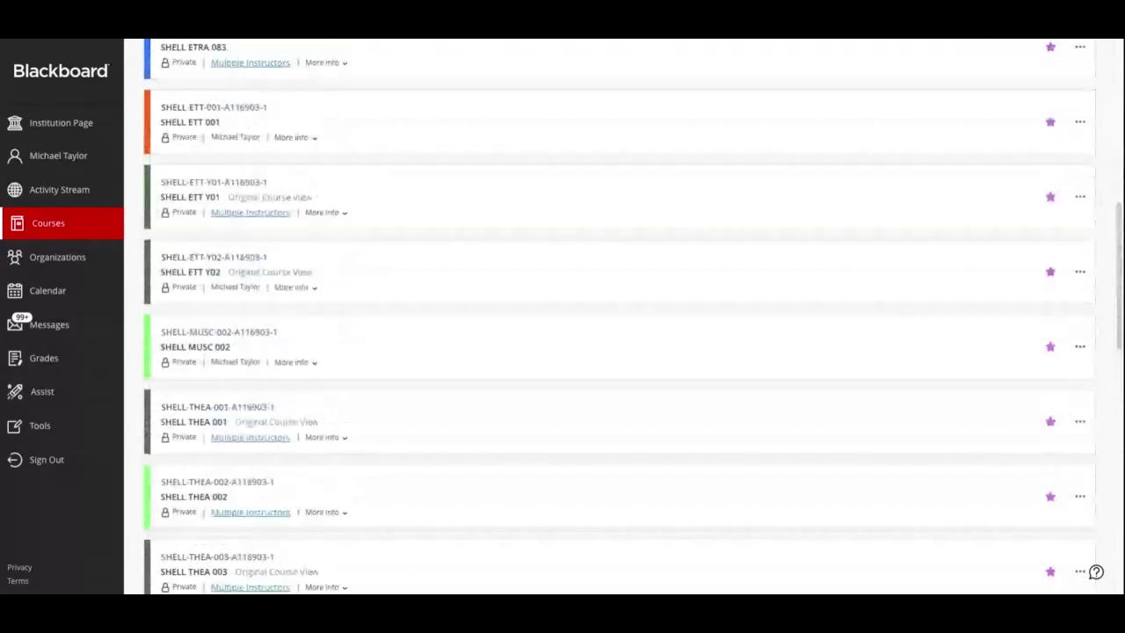
scroll(615, 317, up, 5)
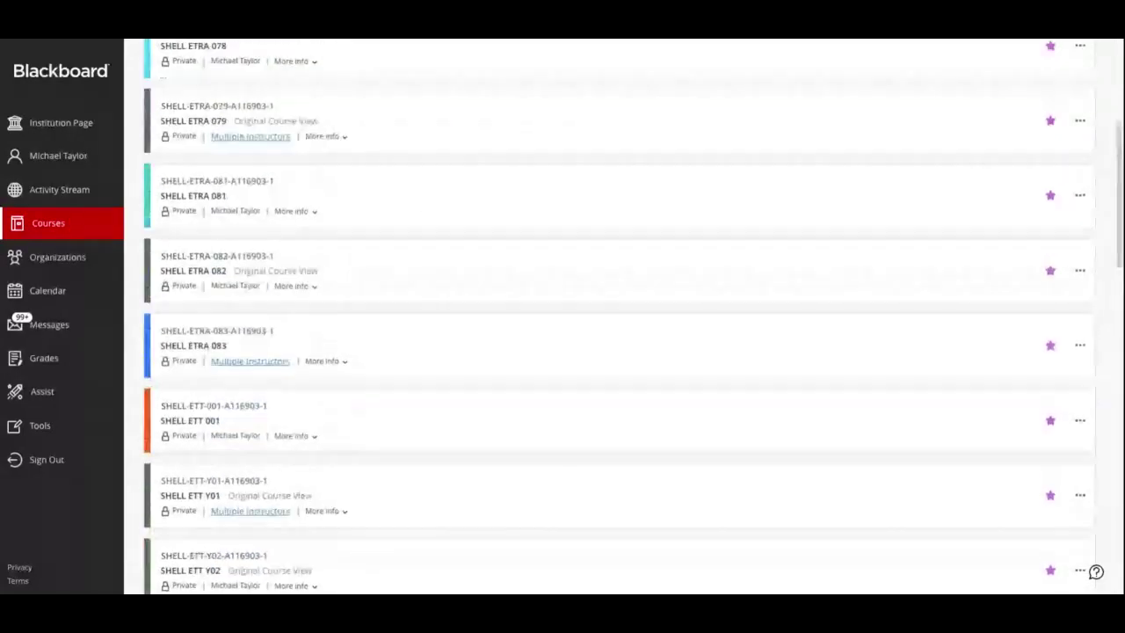
scroll(615, 316, up, 2)
scroll(615, 316, down, 10)
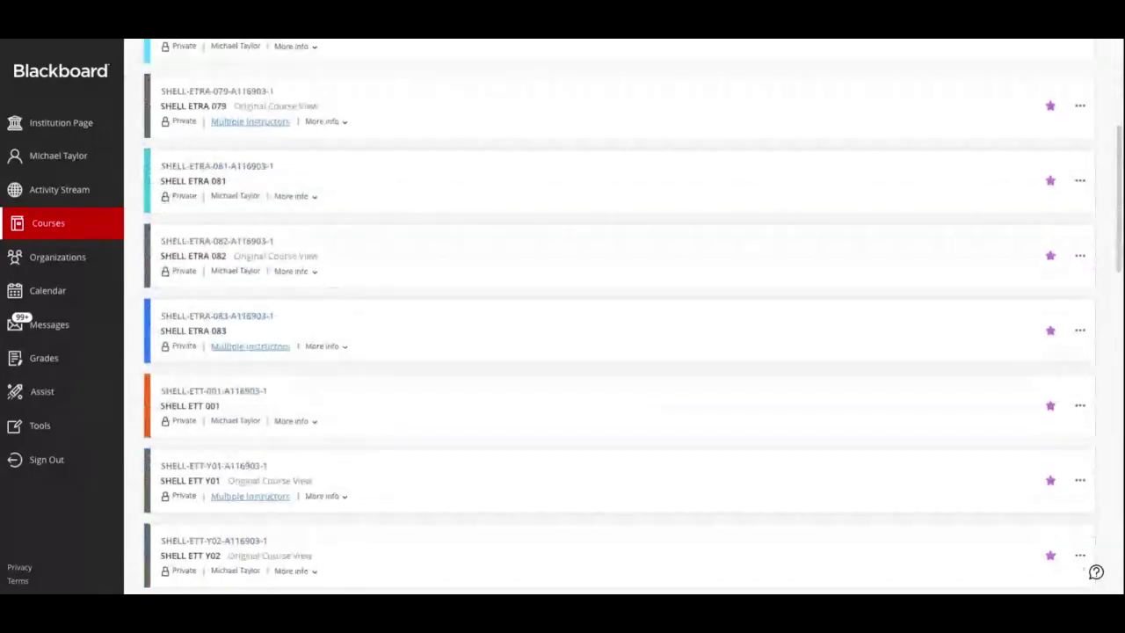
scroll(615, 316, up, 3)
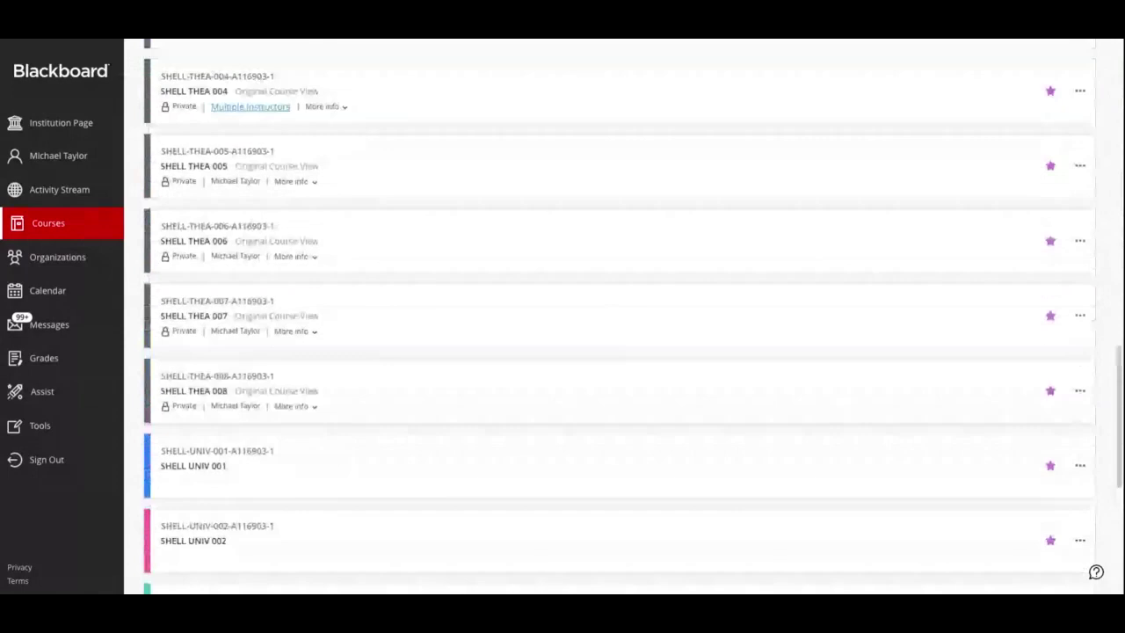
scroll(186, 281, down, 10)
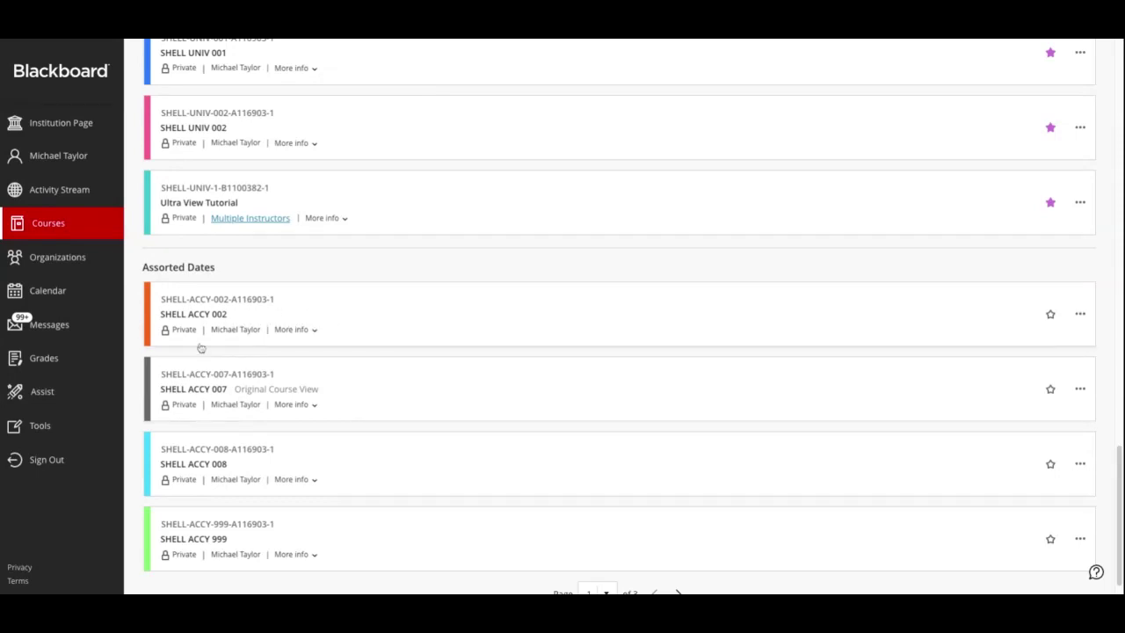
click(194, 391)
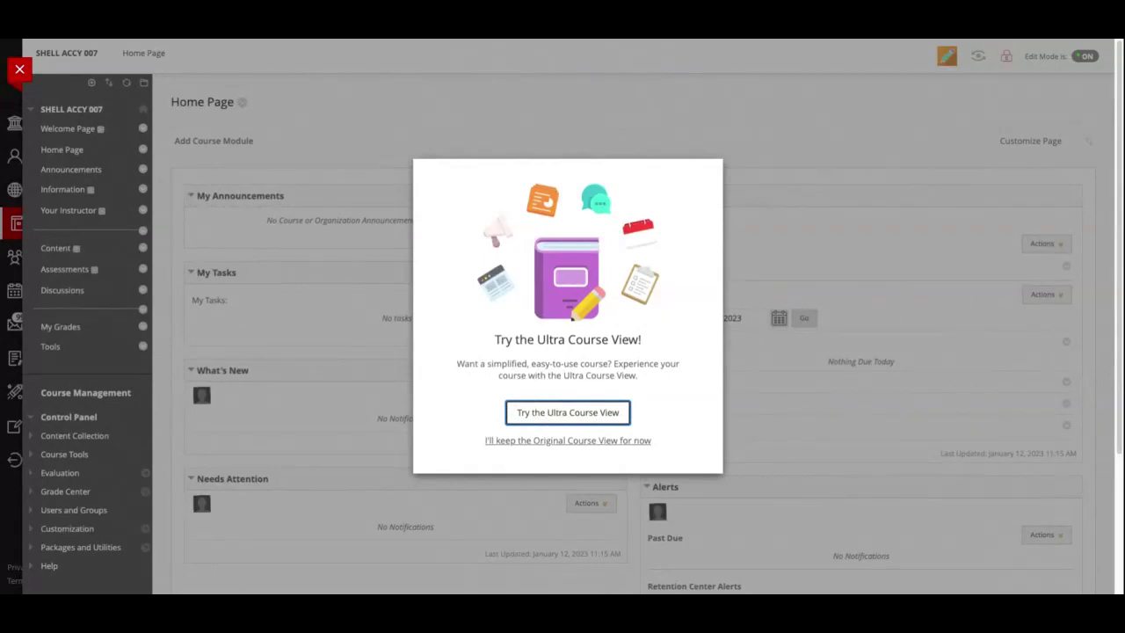
click(564, 445)
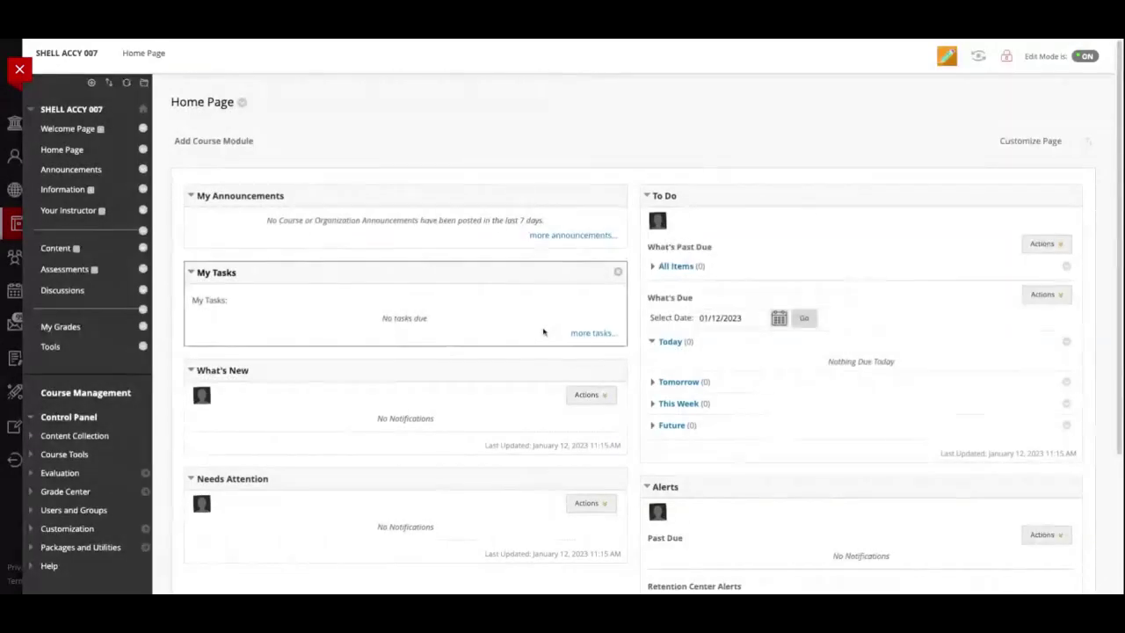
click(586, 394)
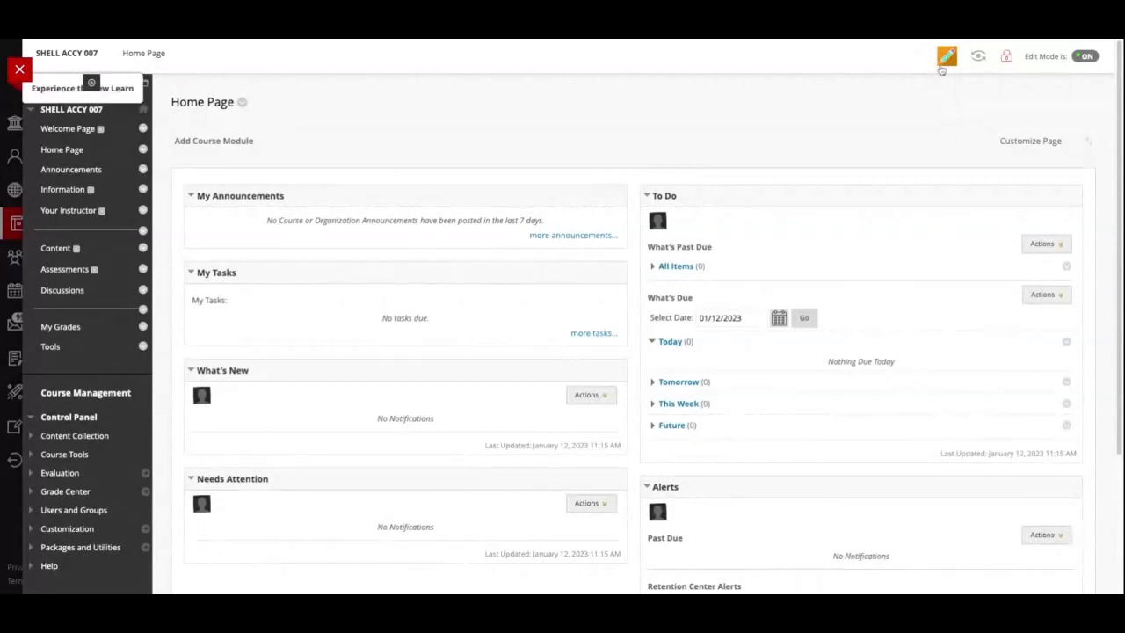
Make the SHELL ACCY 007 course available and switch it back to unavailable
click(1007, 60)
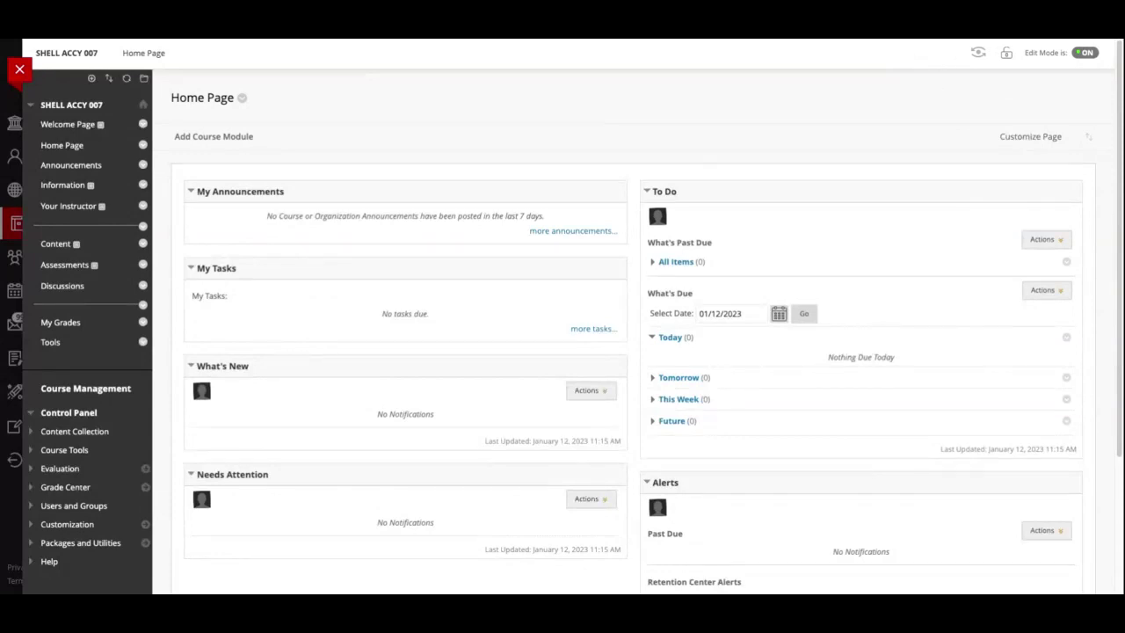
click(1006, 53)
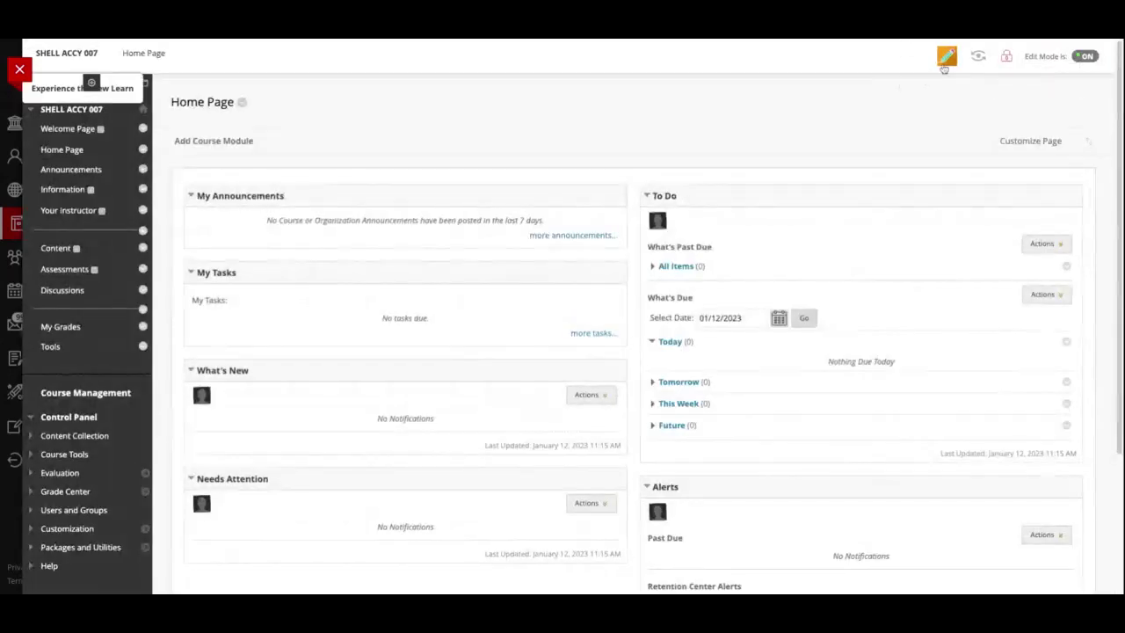
Start converting the SHELL ACCY 007 course to the Ultra Course View
click(949, 58)
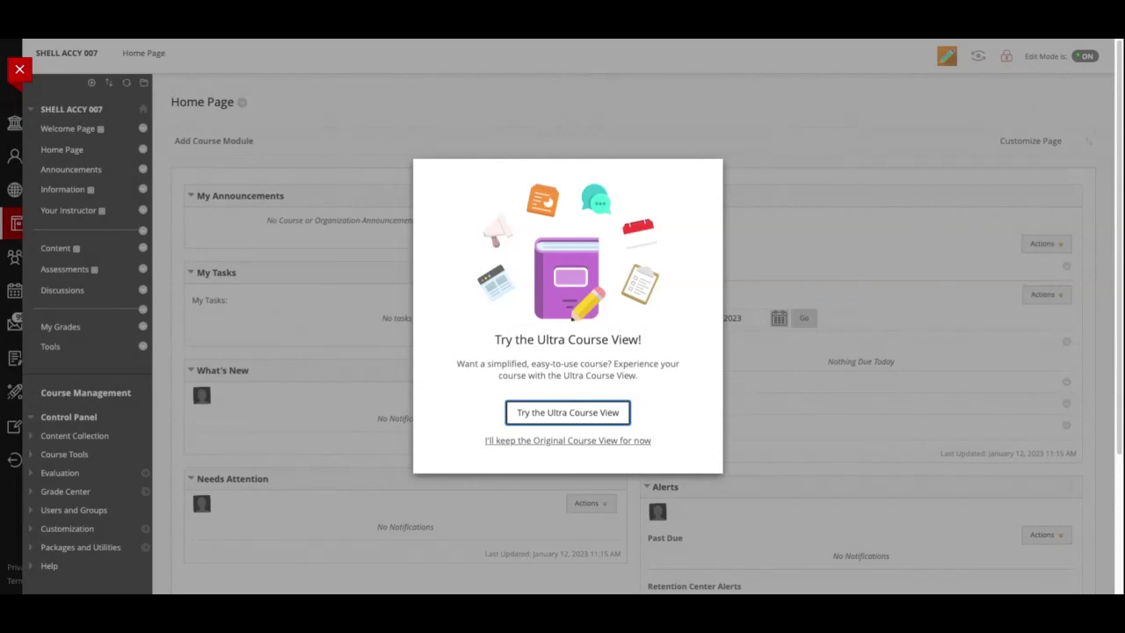
click(575, 413)
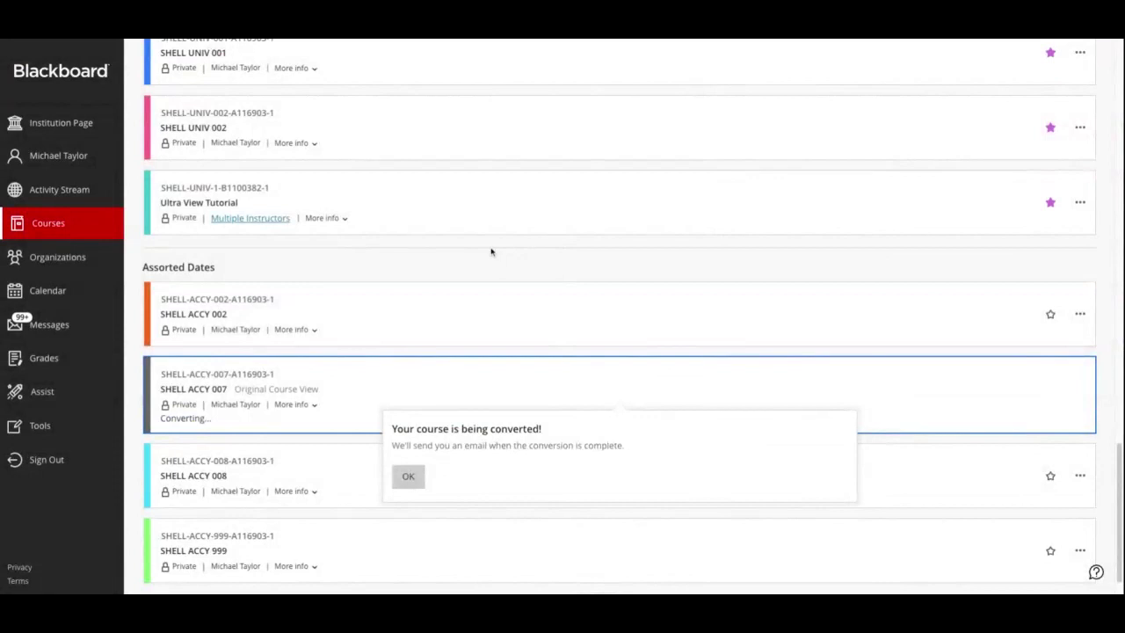
Dismiss the conversion notice and reload the course list by visiting the Institution Page and returning
click(491, 253)
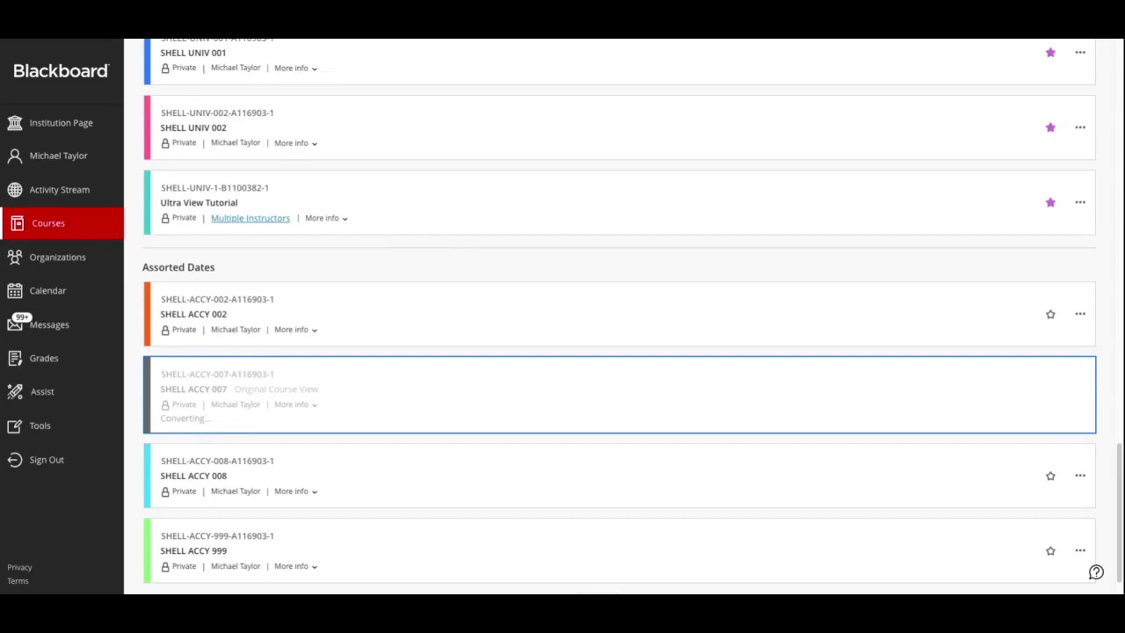
click(61, 127)
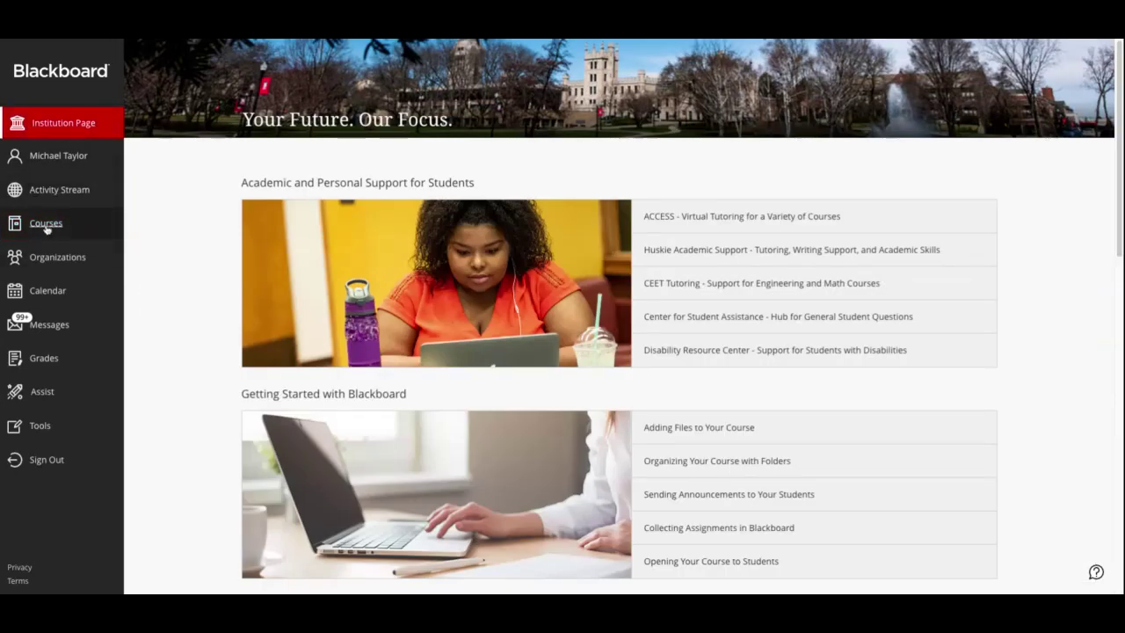
click(45, 224)
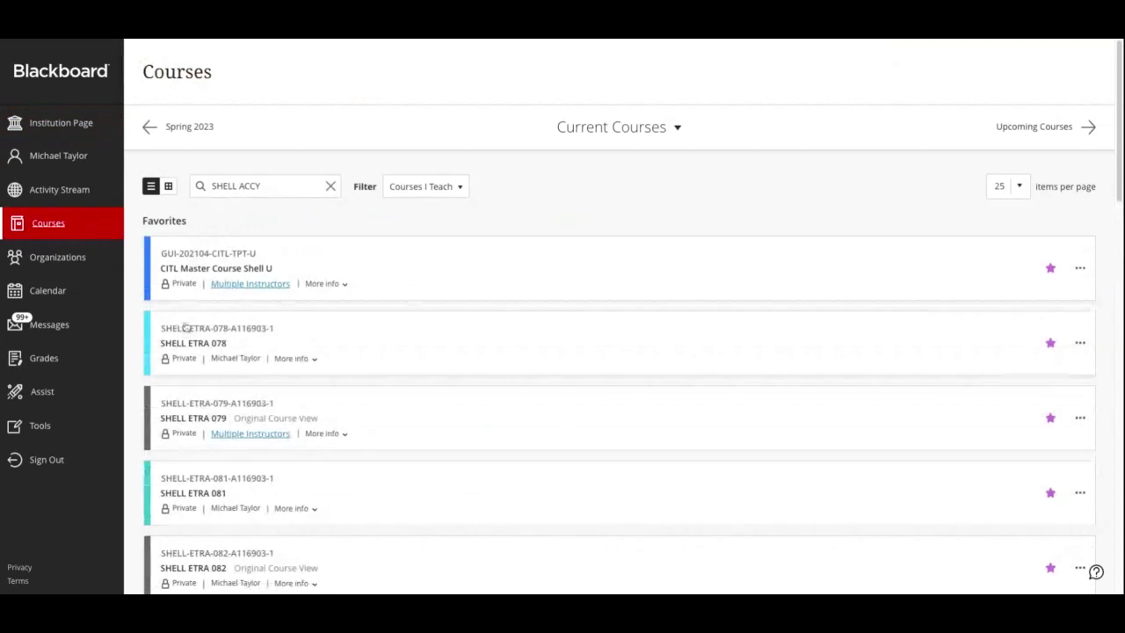
Check the conversion of SHELL ACCY 007 under Assorted Dates and dismiss its notice
scroll(186, 323, down, 10)
scroll(186, 324, down, 6)
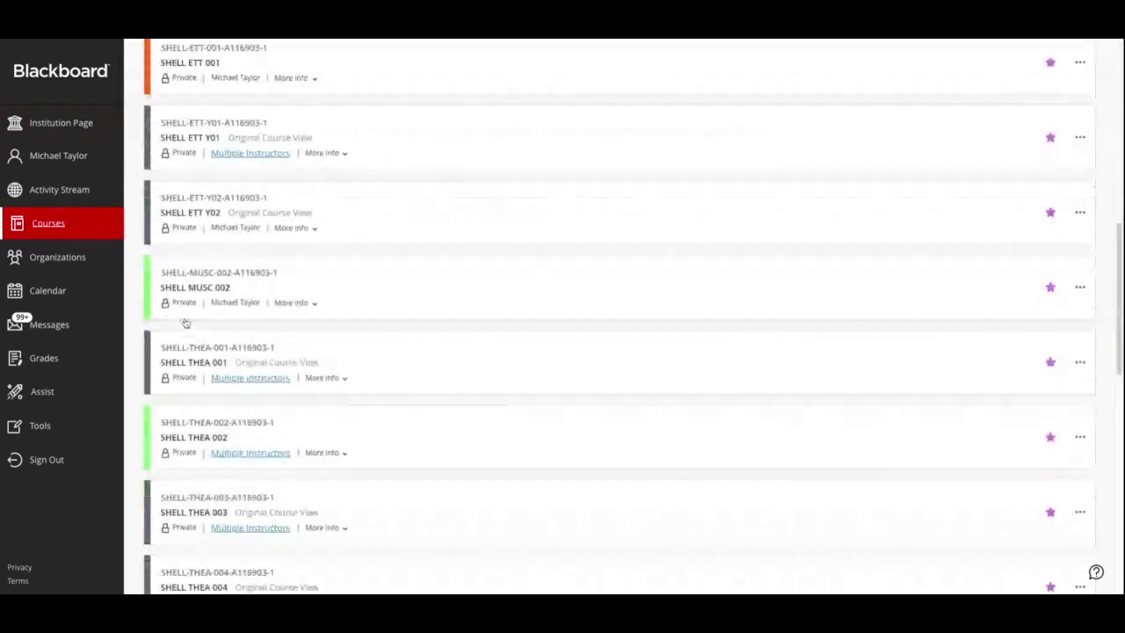
scroll(184, 316, down, 3)
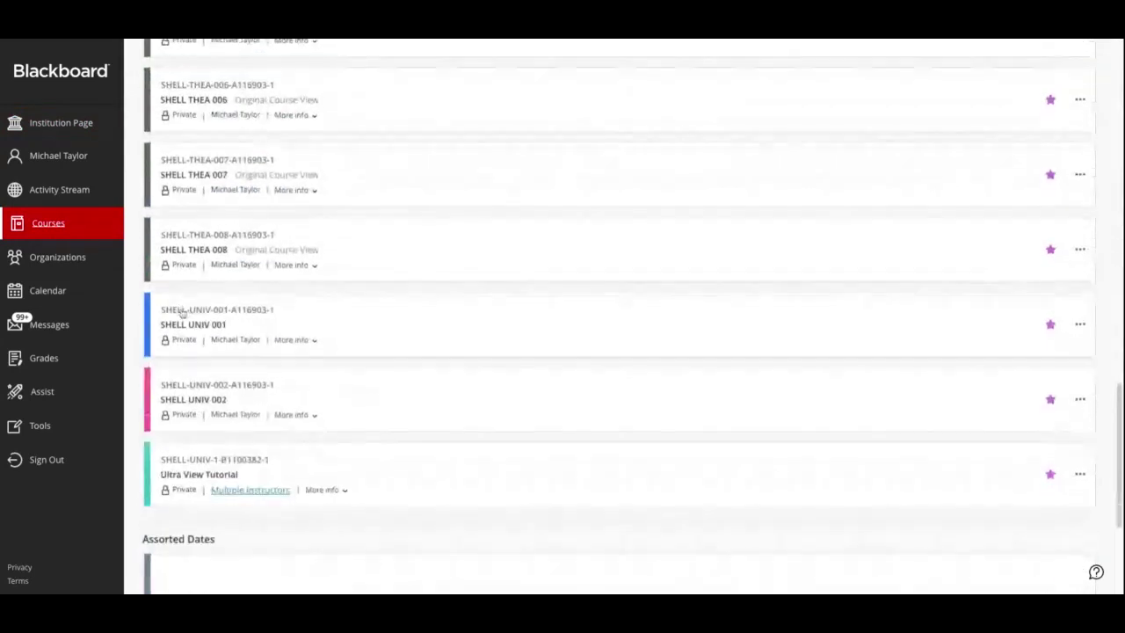
scroll(173, 315, down, 3)
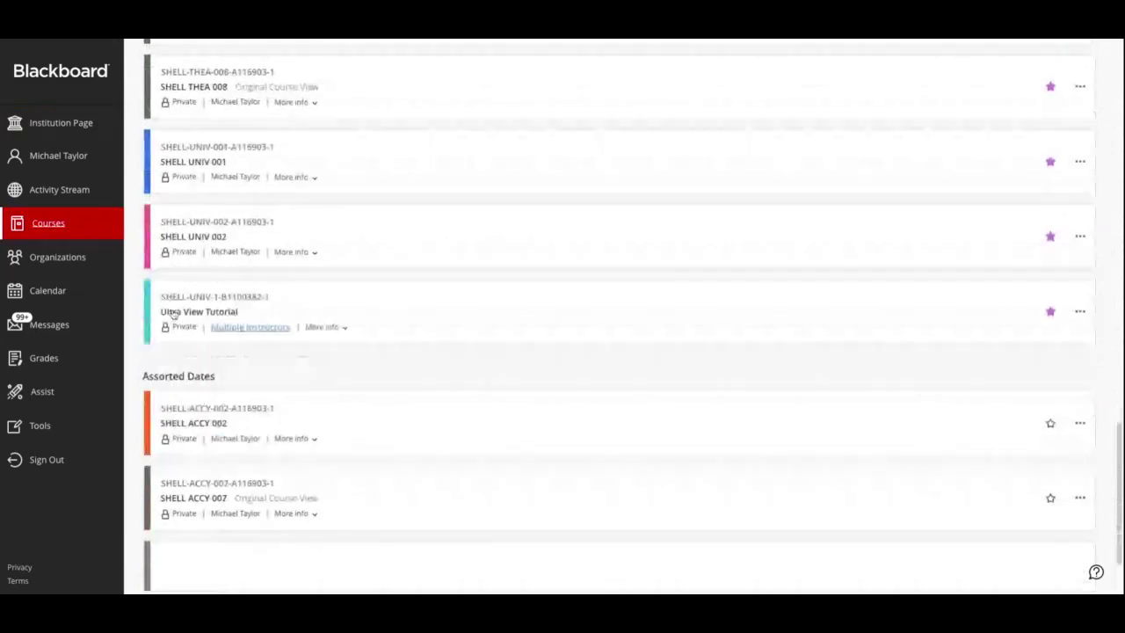
scroll(167, 426, down, 1)
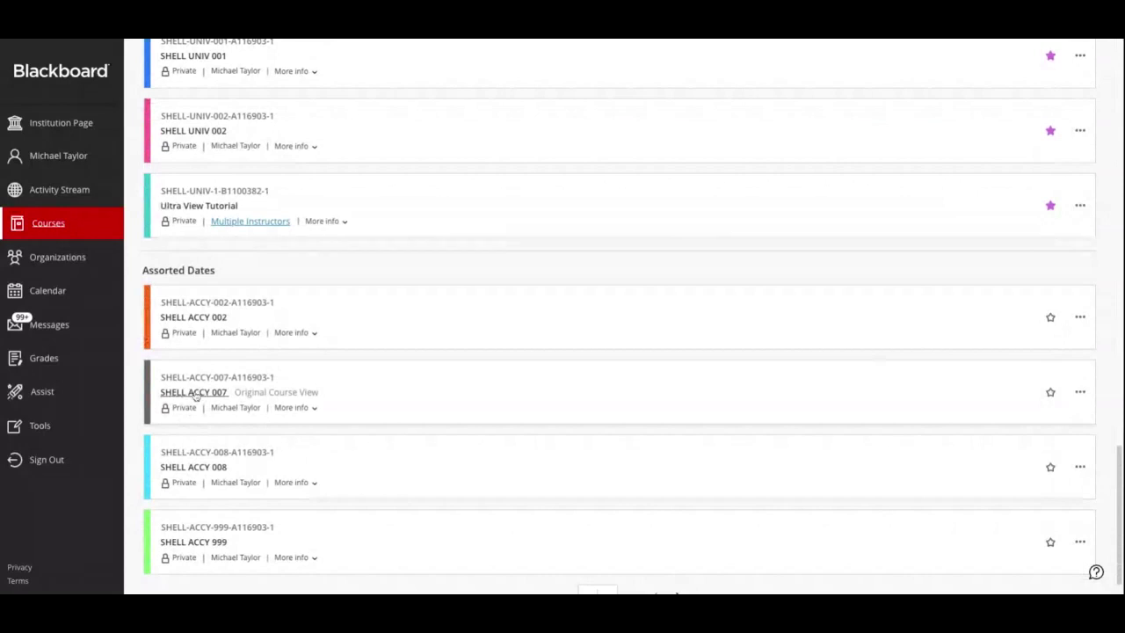
click(195, 392)
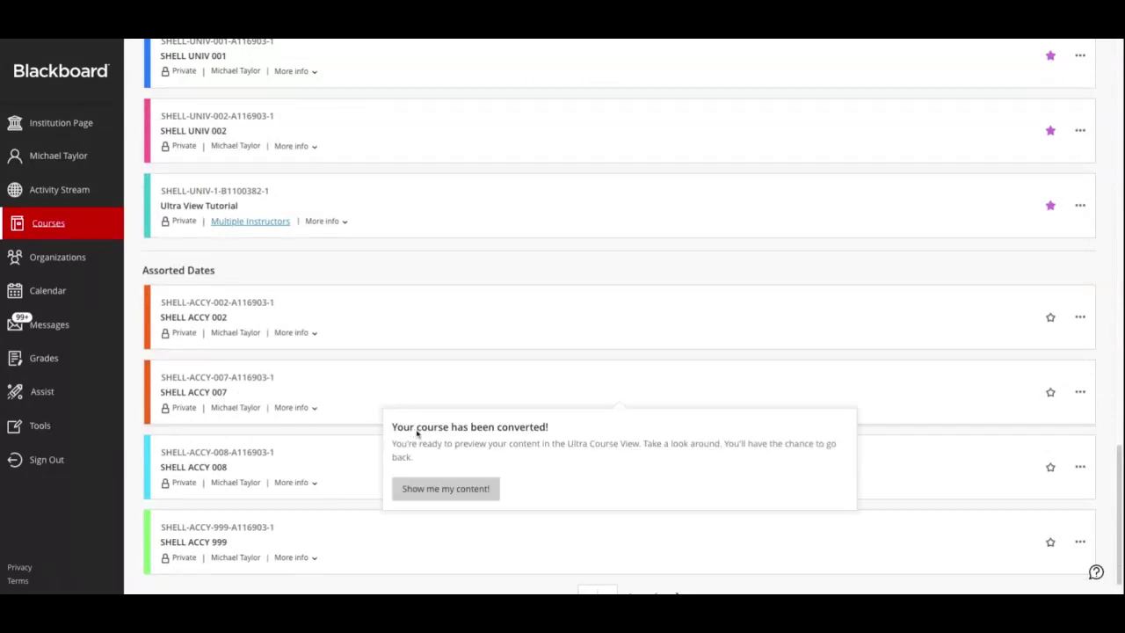
click(231, 391)
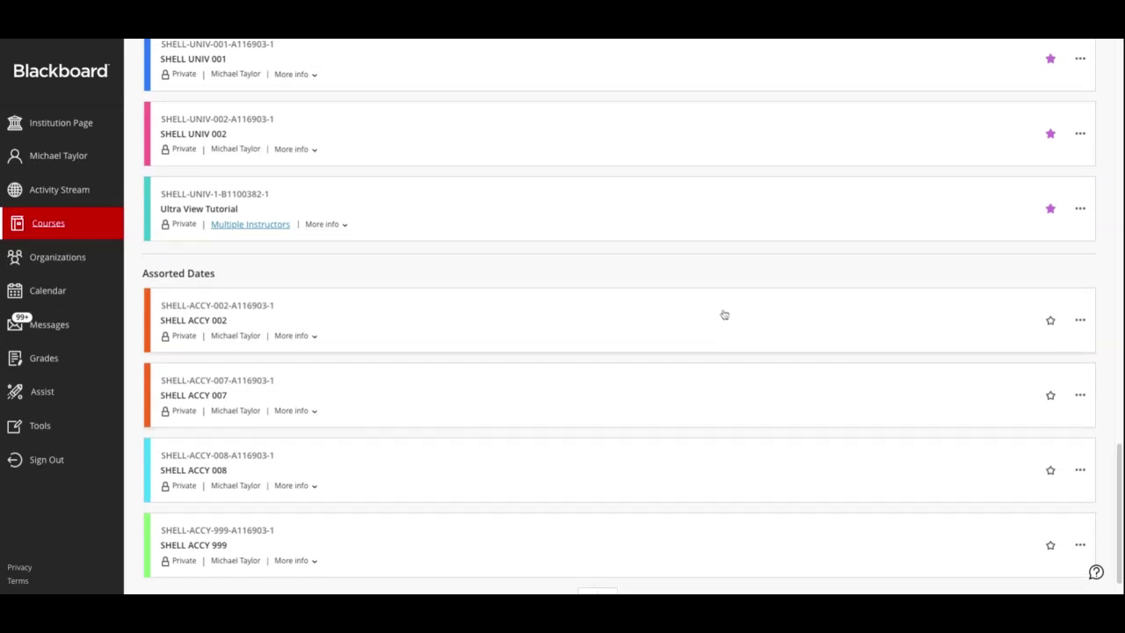
Look through the course list and open SHELL ACCY 007 under Assorted Dates in the Ultra Course Preview
scroll(723, 314, up, 10)
scroll(723, 314, up, 10)
scroll(723, 314, down, 12)
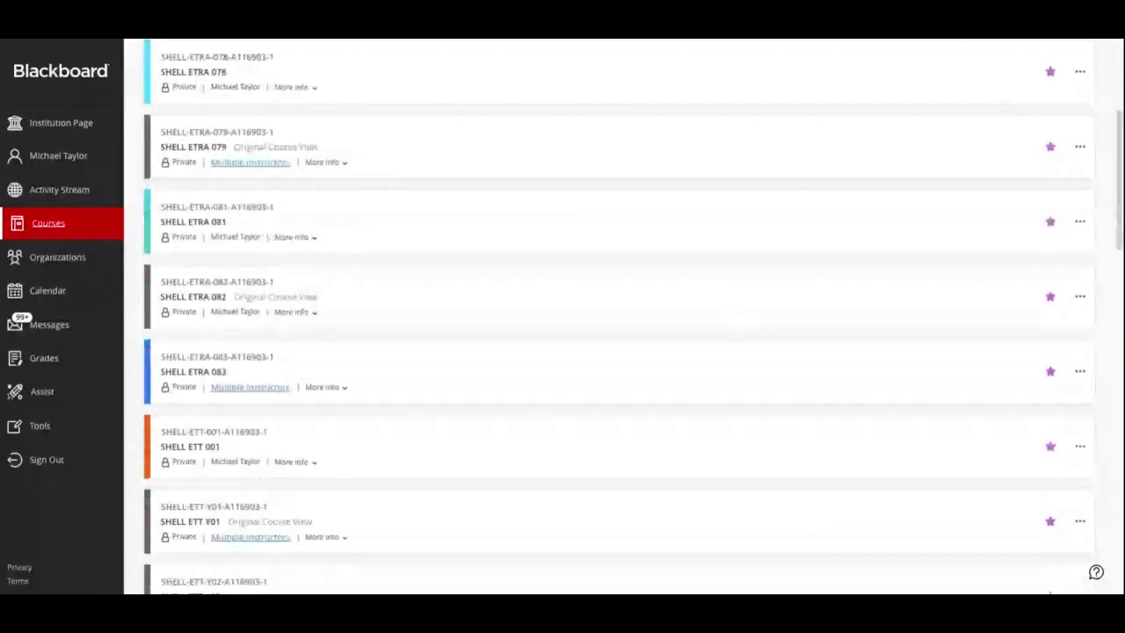
scroll(577, 324, down, 4)
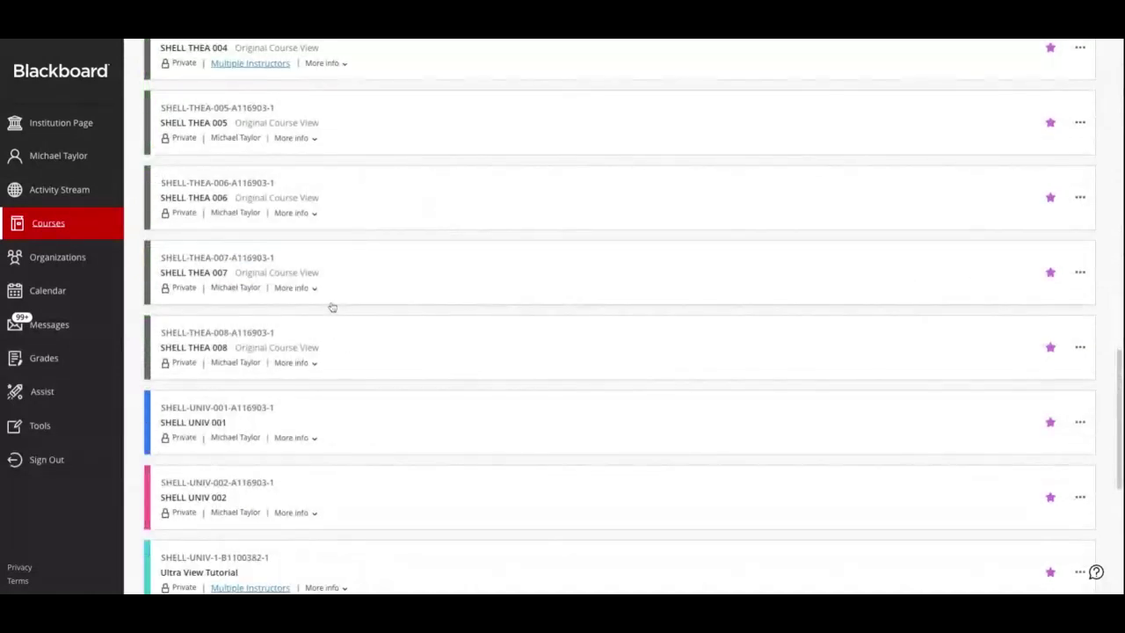
scroll(211, 281, up, 1)
scroll(210, 281, up, 10)
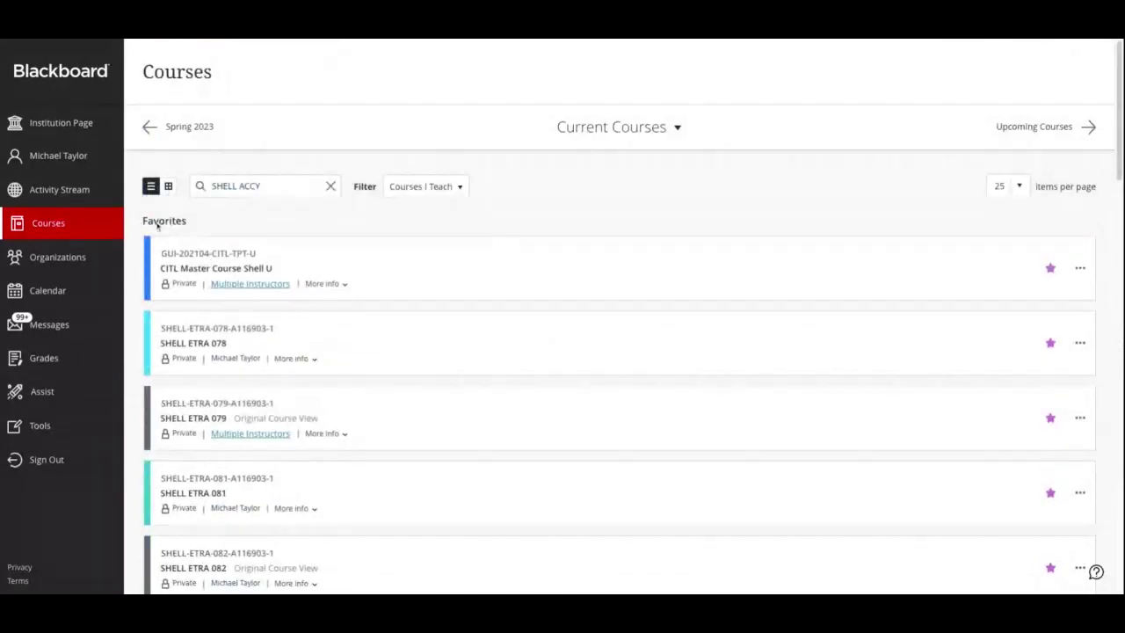
scroll(299, 390, down, 10)
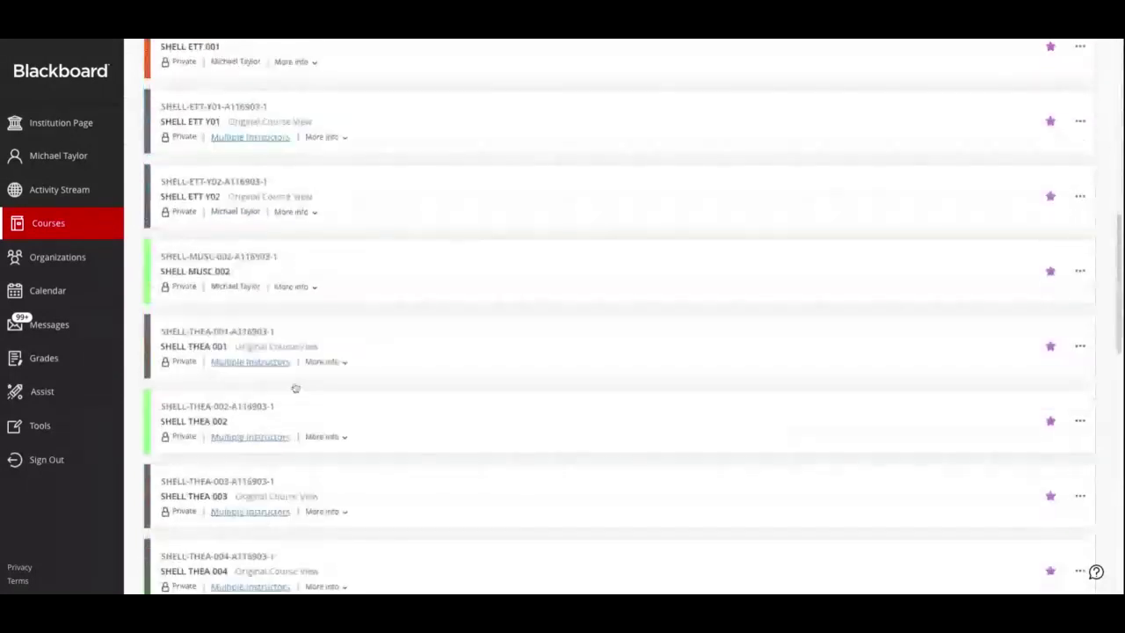
scroll(294, 386, down, 5)
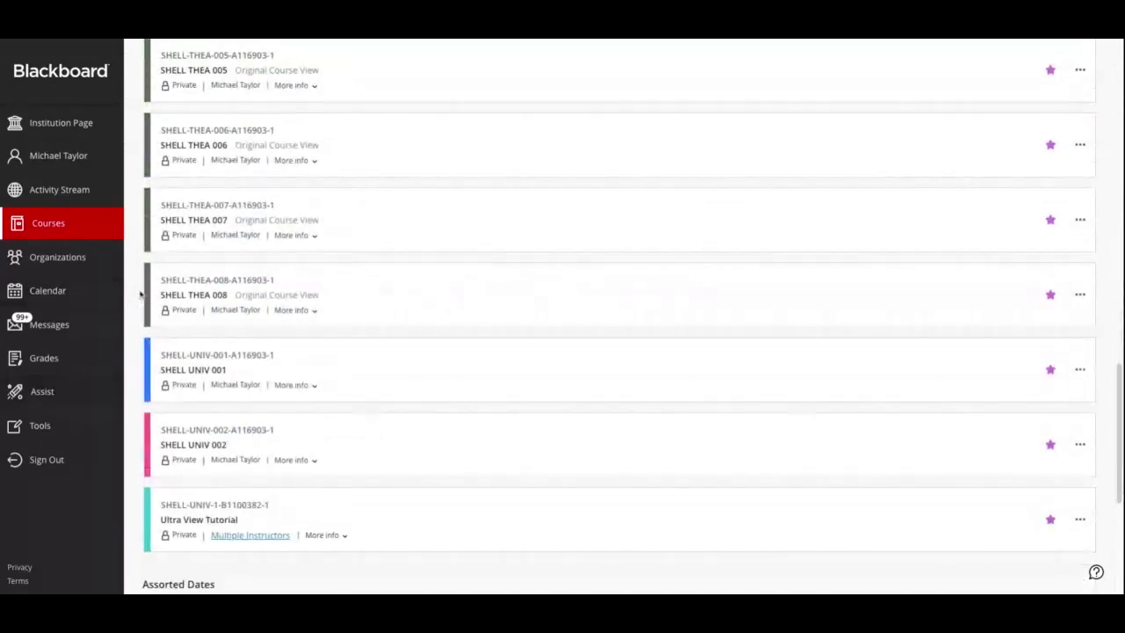
scroll(175, 404, down, 4)
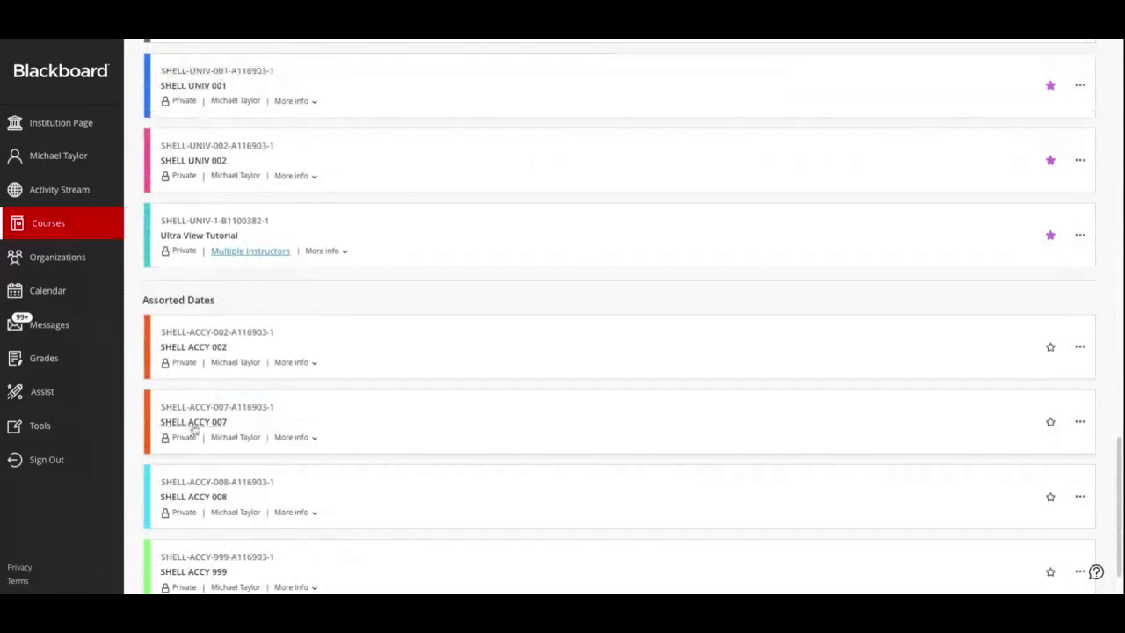
click(194, 422)
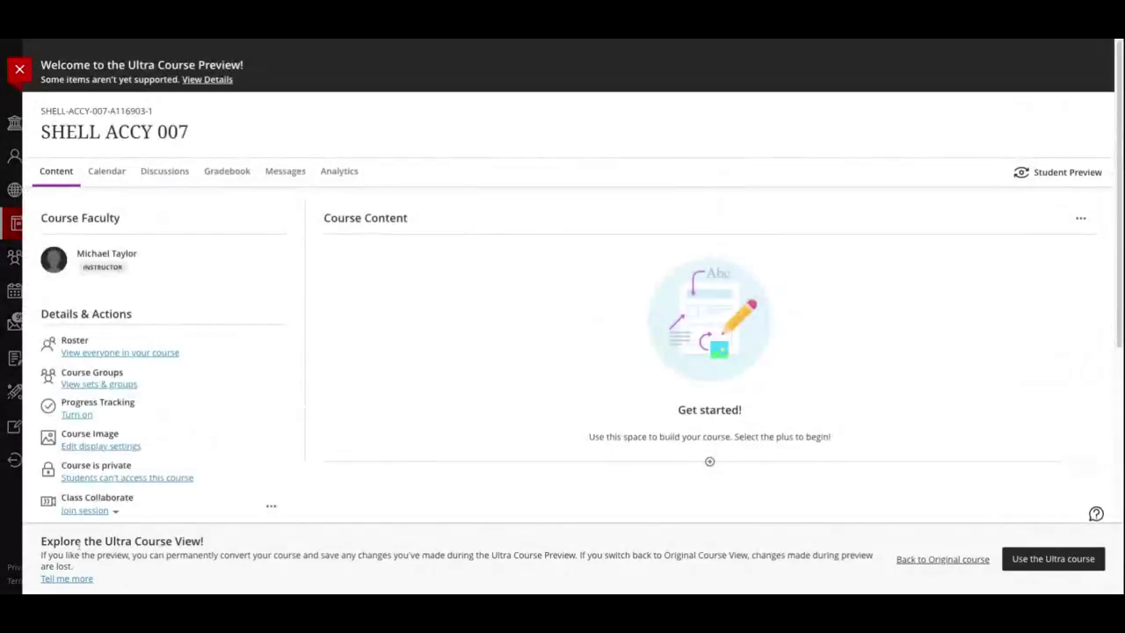
Switch SHELL ACCY 007 permanently to the Ultra Course View, and close and reopen the course
drag(50, 542, 205, 542)
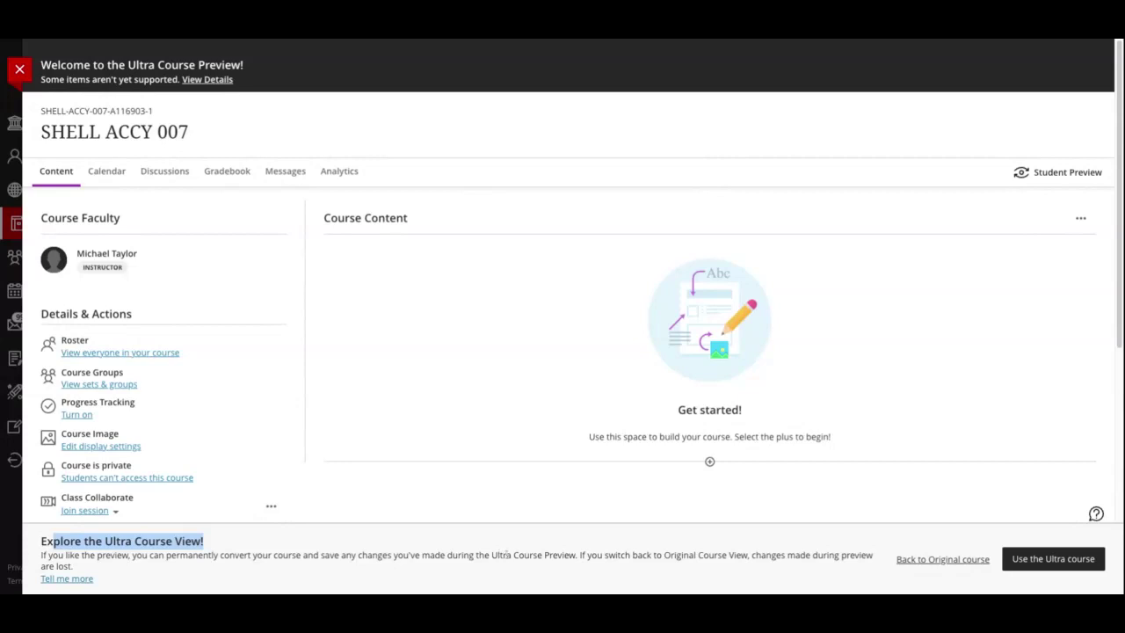
drag(491, 554, 576, 555)
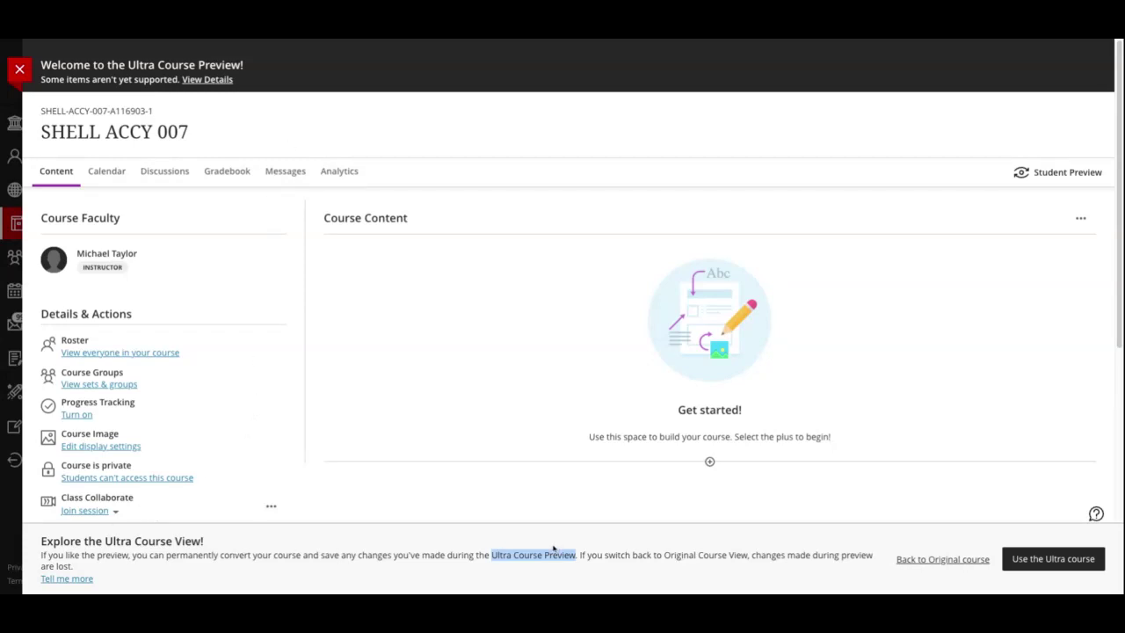
click(1041, 567)
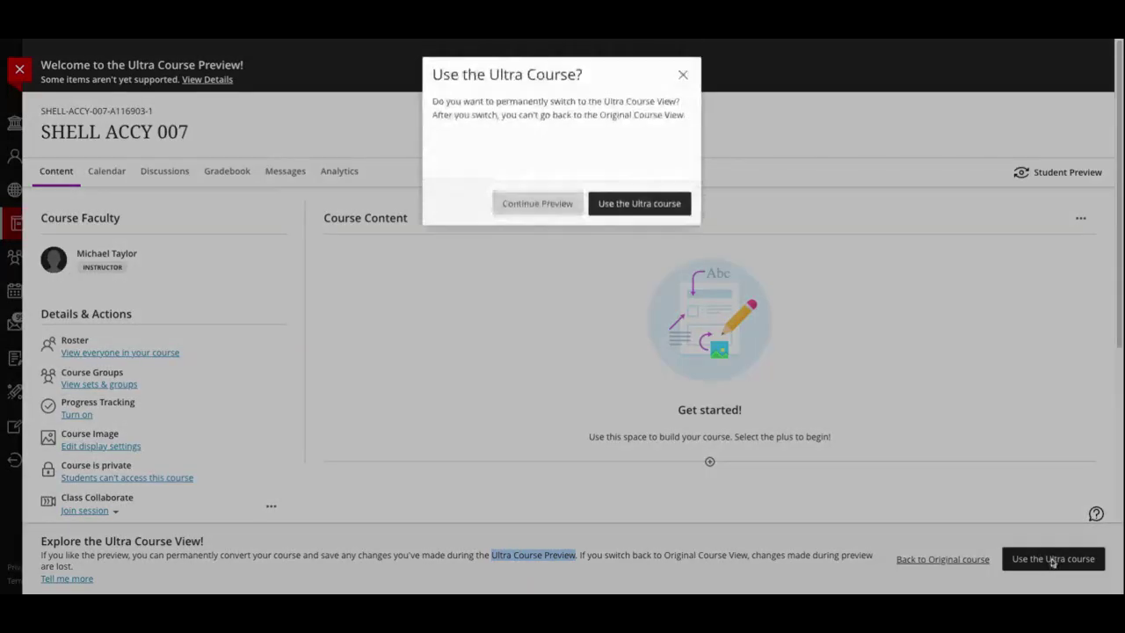
click(636, 209)
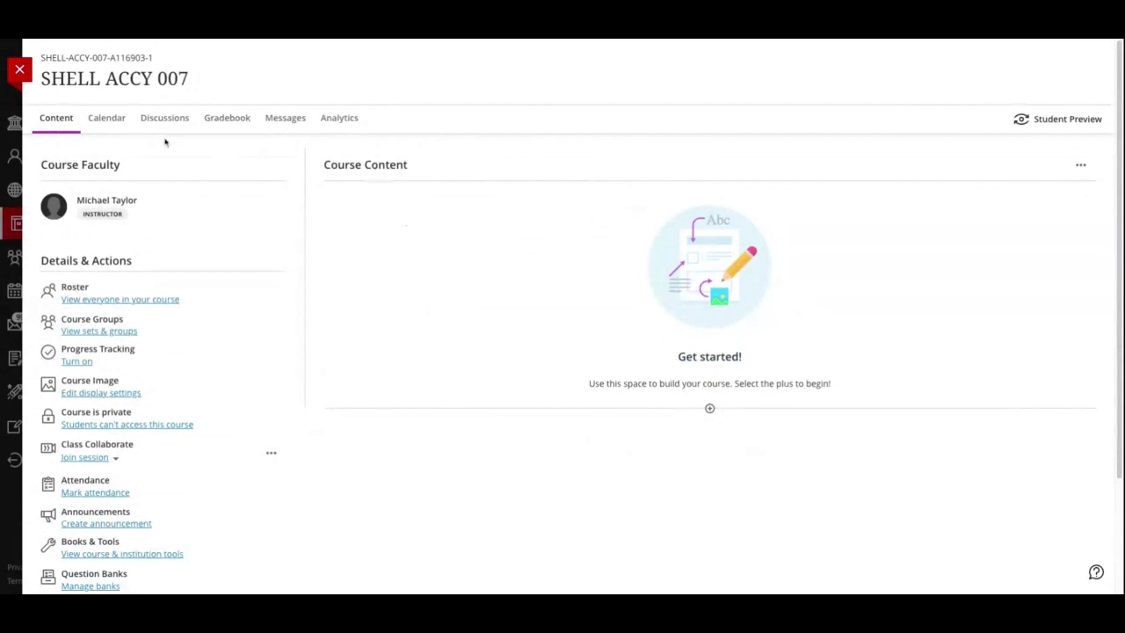
click(20, 70)
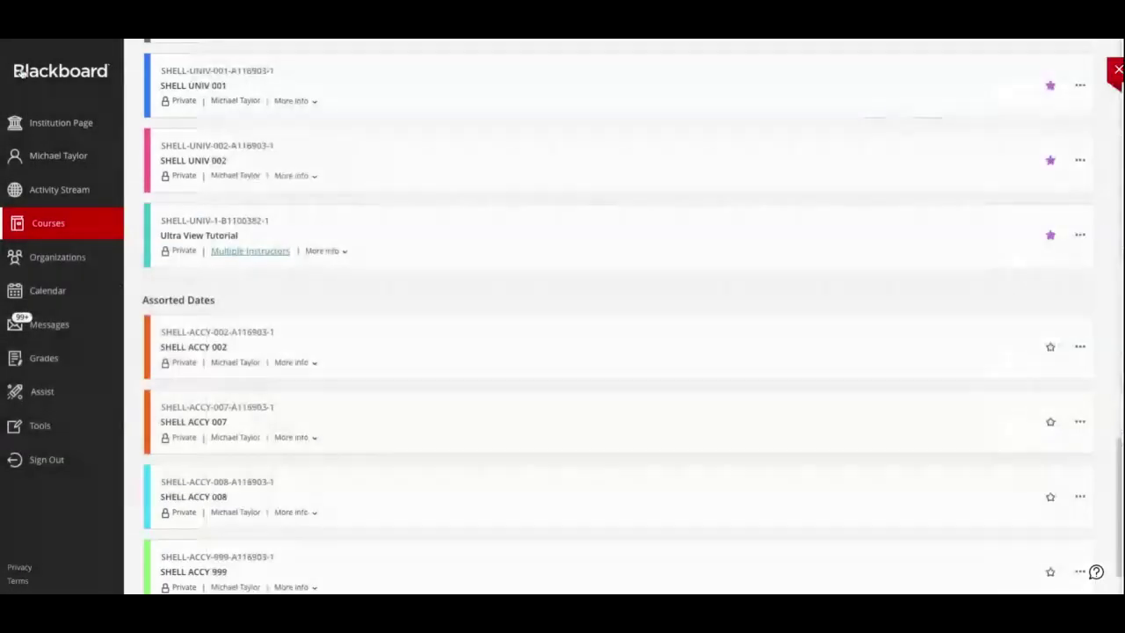
click(198, 425)
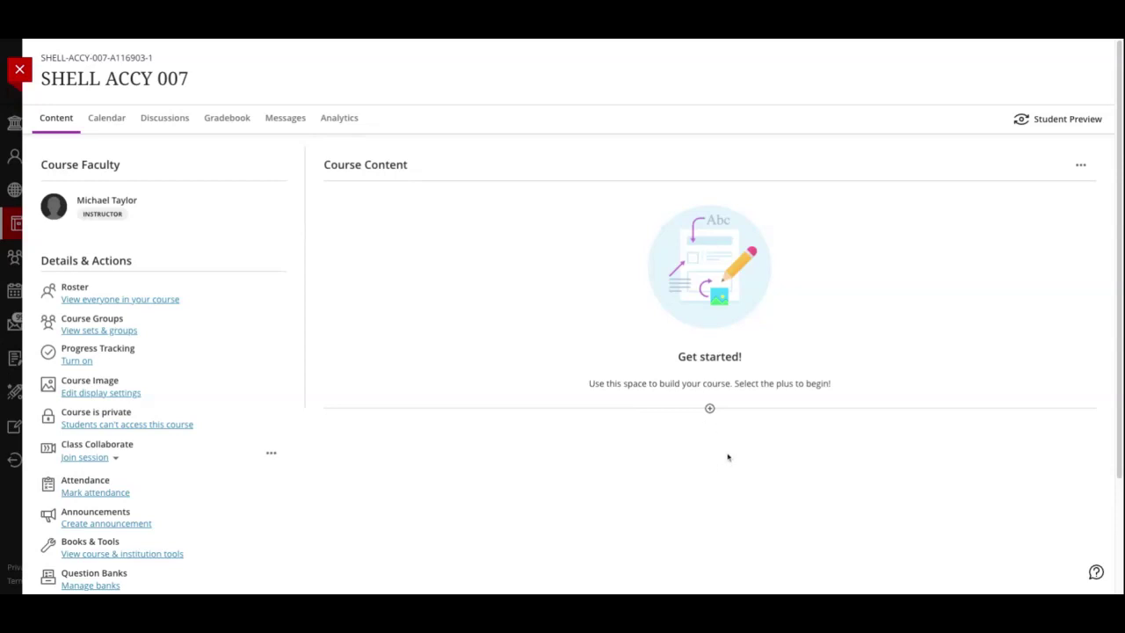
Create a learning module named Module 1 in the course content
click(709, 410)
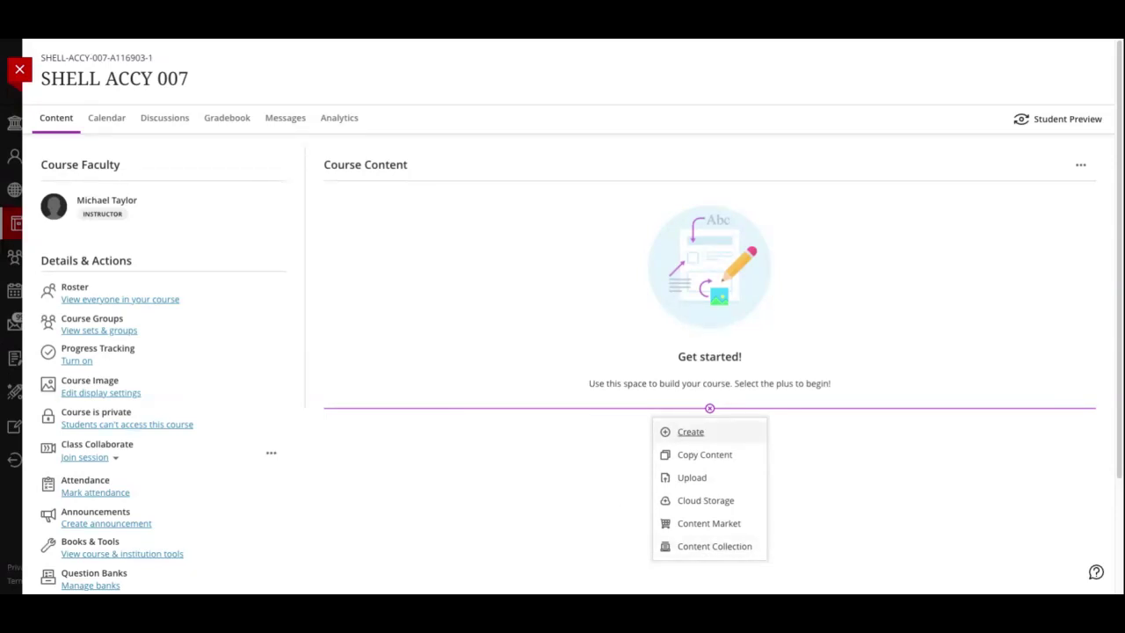
click(725, 430)
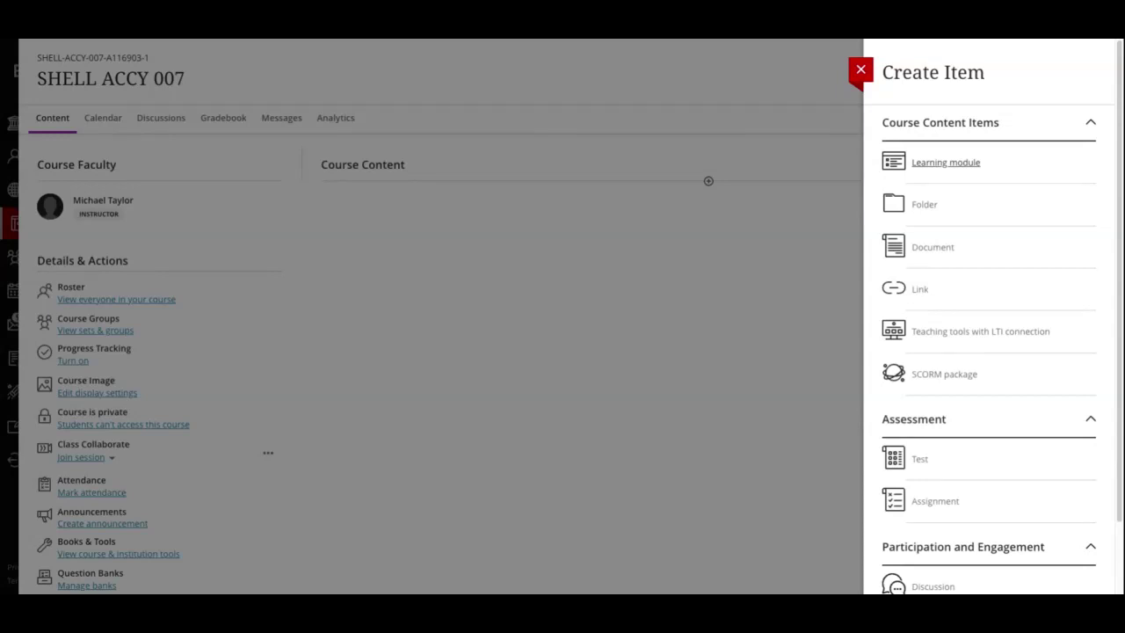
click(942, 165)
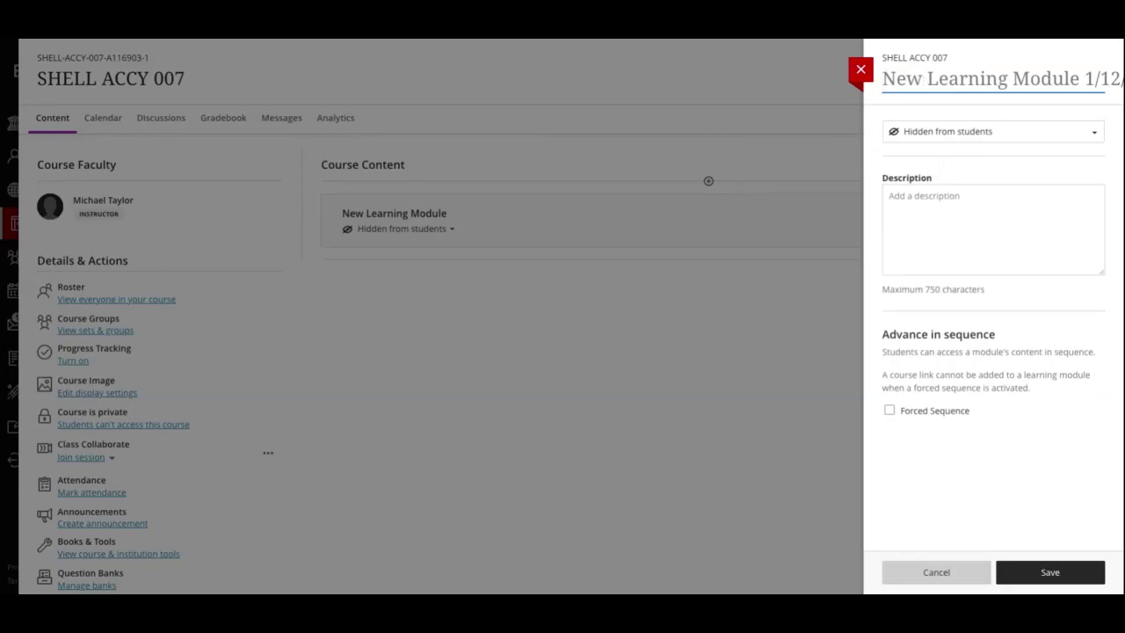
triple_click(922, 78)
text(Md)
key(BackSpace)
text(odule 1)
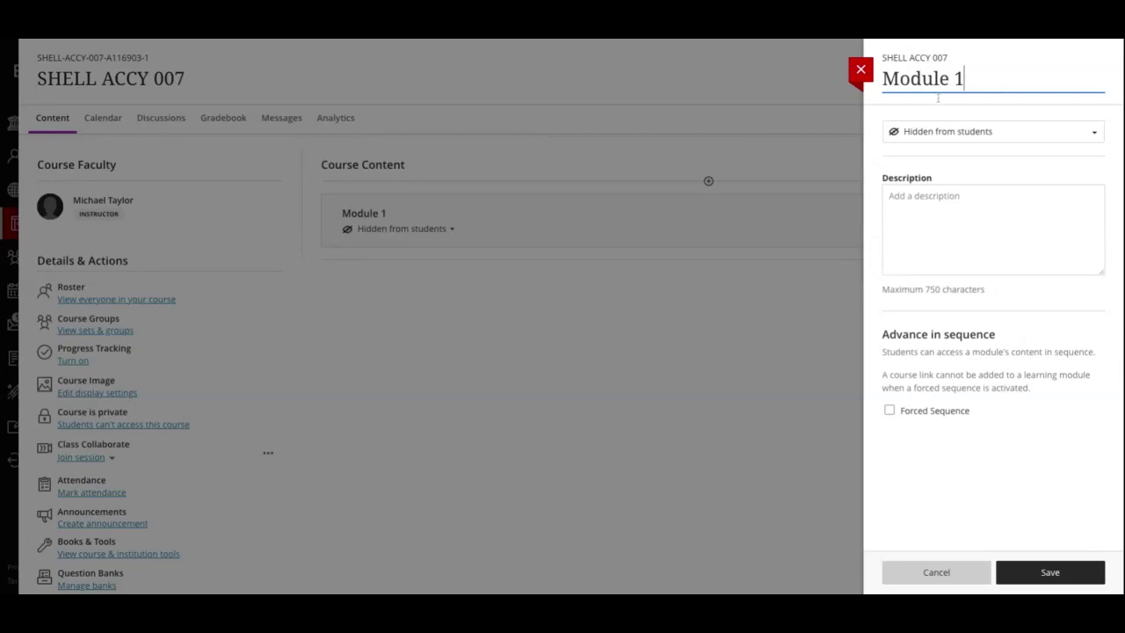
click(939, 153)
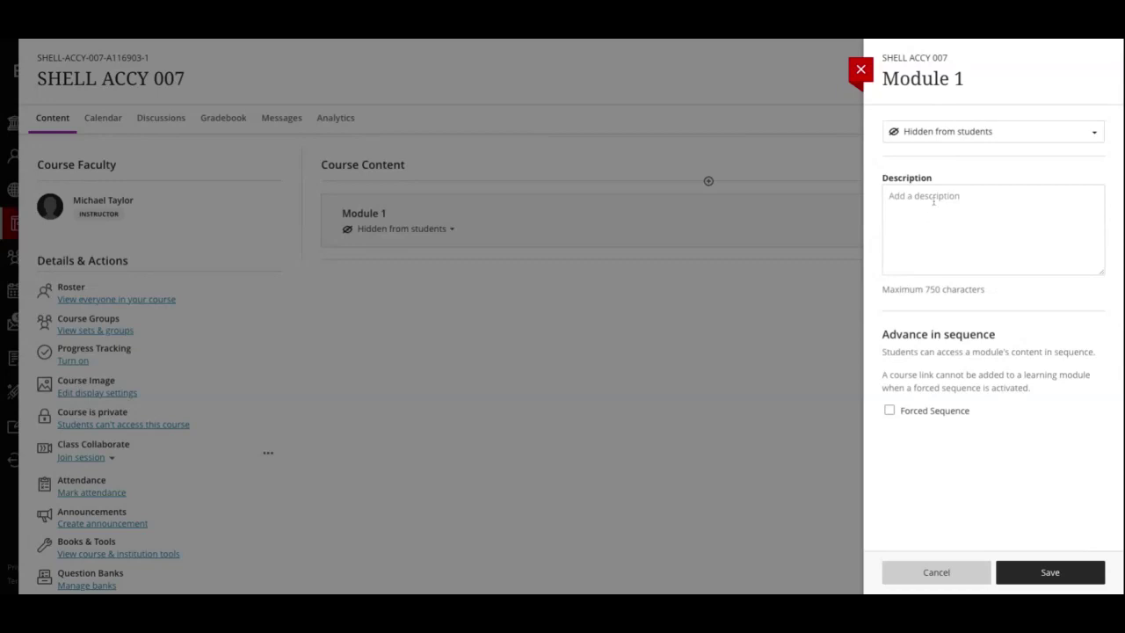
Make the learning module visible to students and give it the description "Module 1 Week 1 and Week 2"
click(938, 134)
click(934, 160)
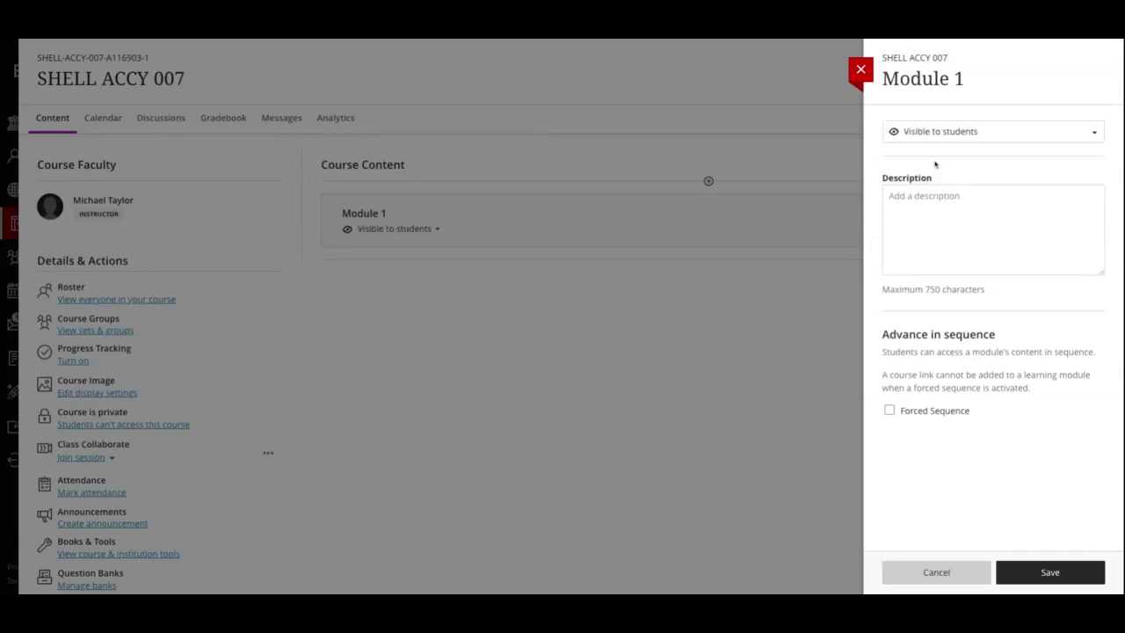
click(888, 196)
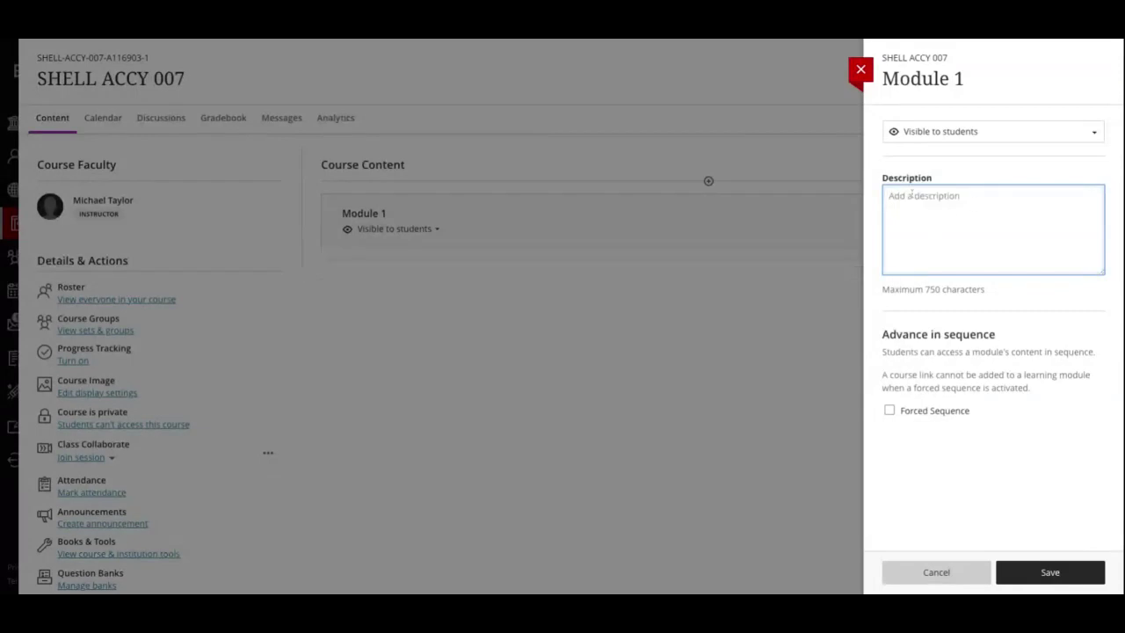
text(Moduel)
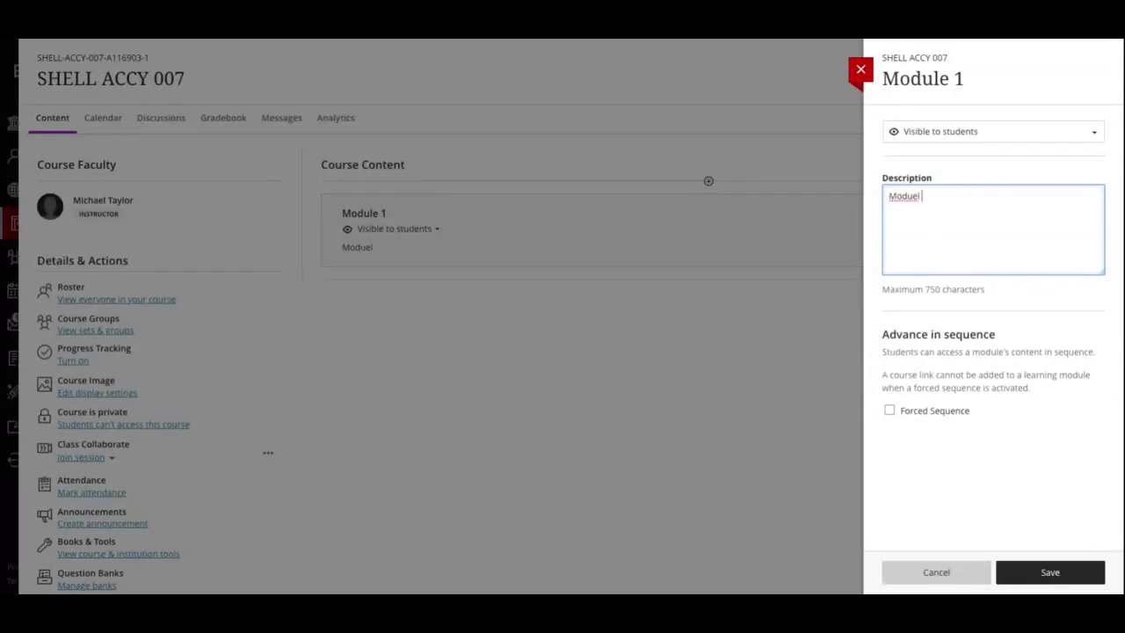
key(BackSpace)
text(le 1 Week 1 and Wee)
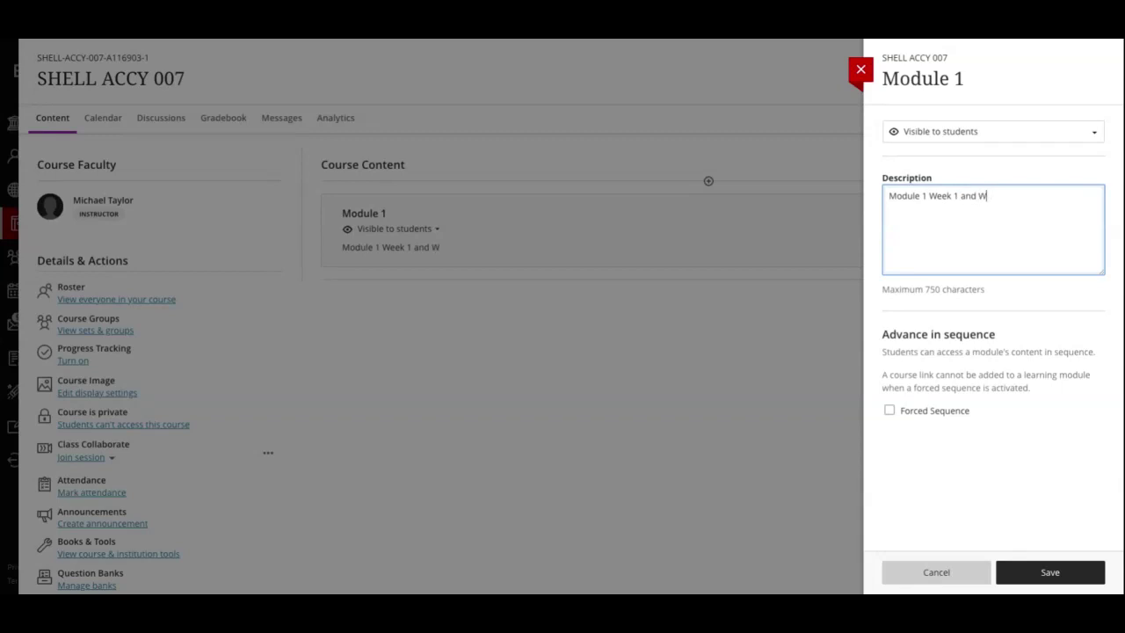
text(k 2)
key(Return)
Extend the learning module's title to "Module 1 (Jan 15-22)" and save the module
click(967, 79)
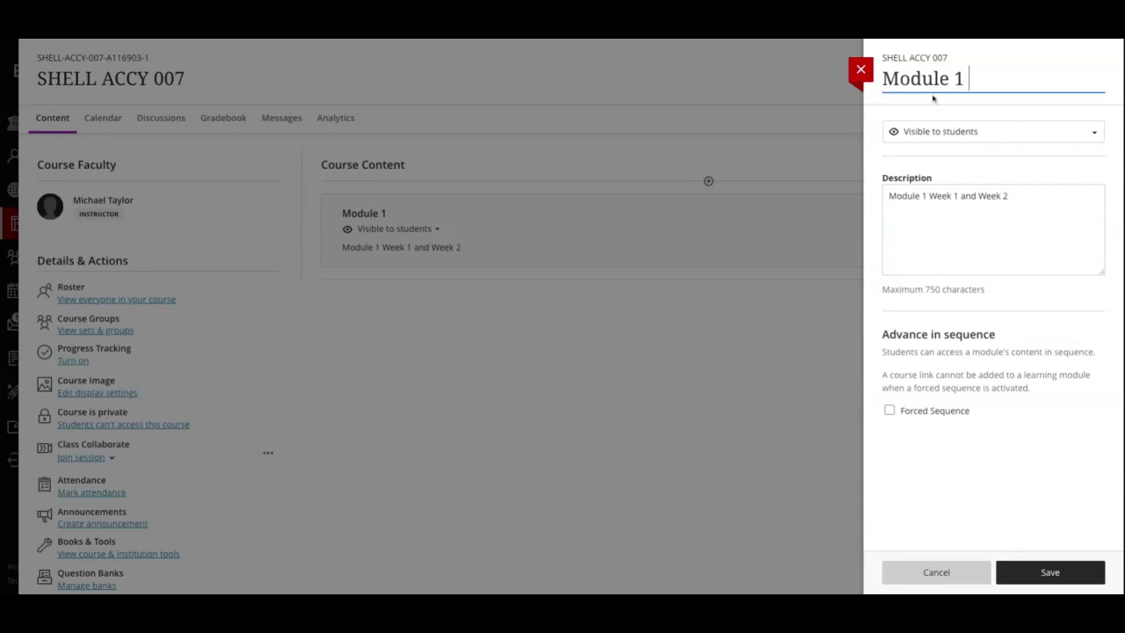
text((Jan 15-)
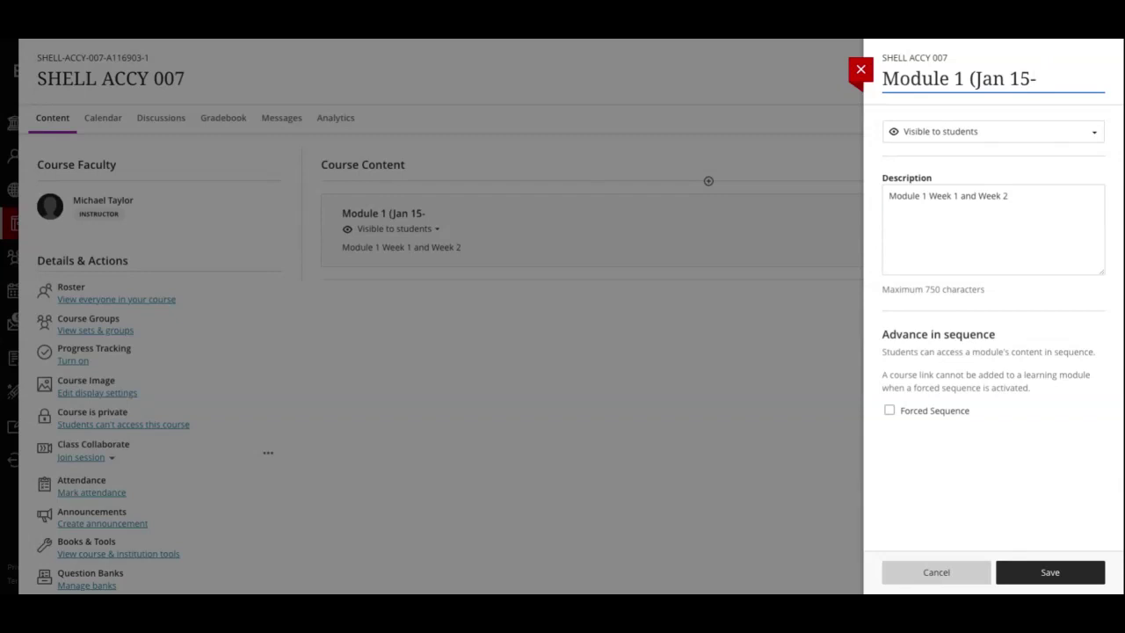
text(22))
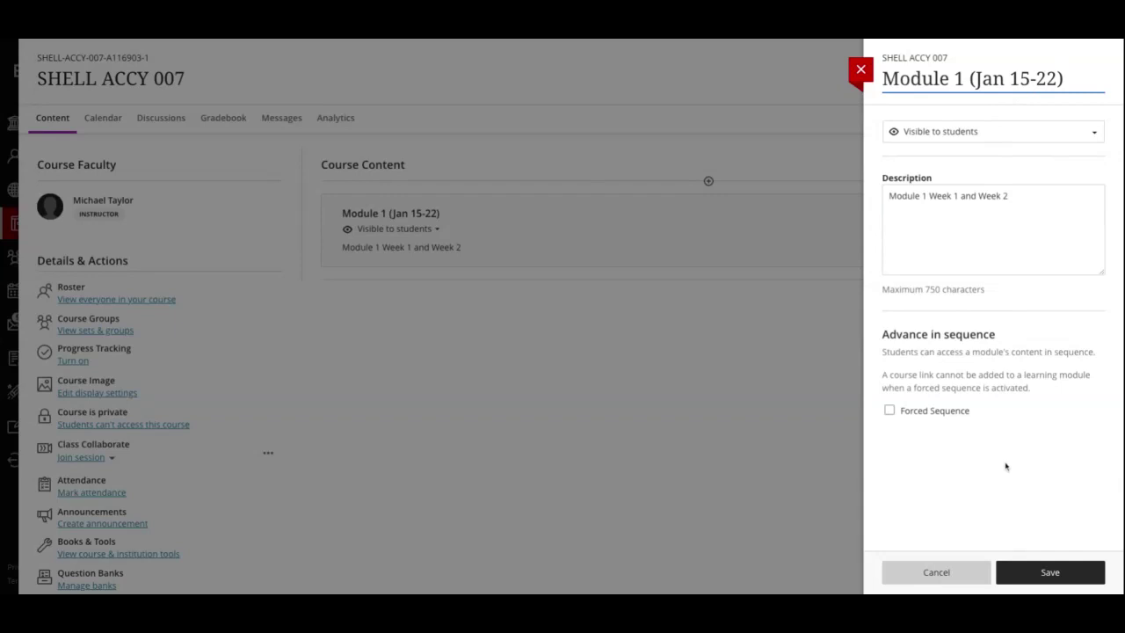
click(1047, 573)
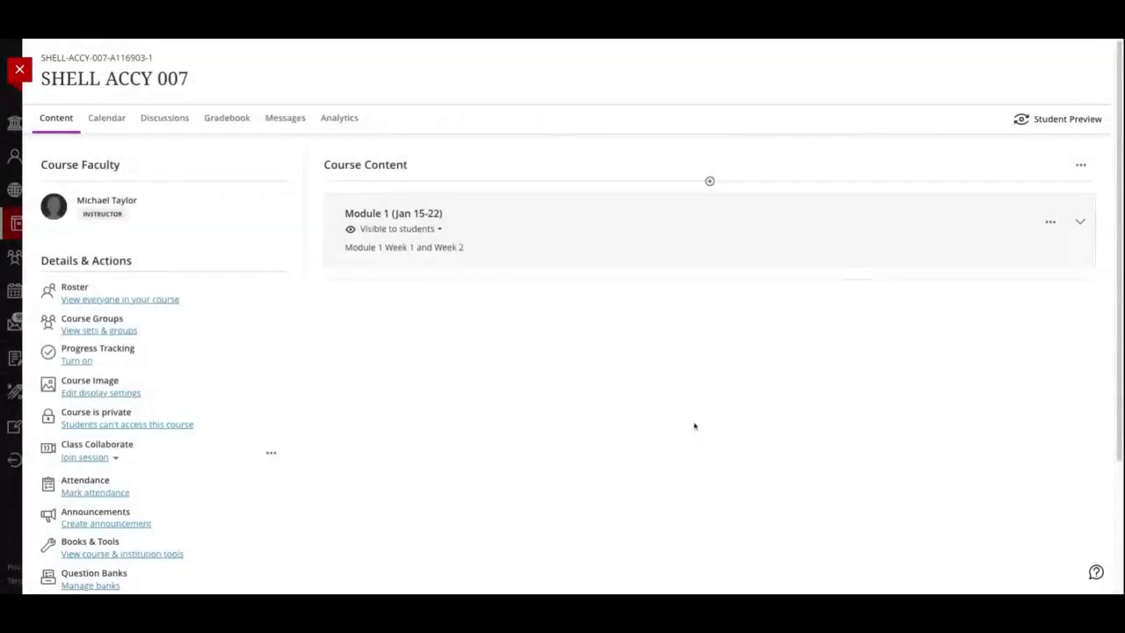
Add a new document inside the Module 1 (Jan 15-22) learning module and close it with its default title
click(654, 236)
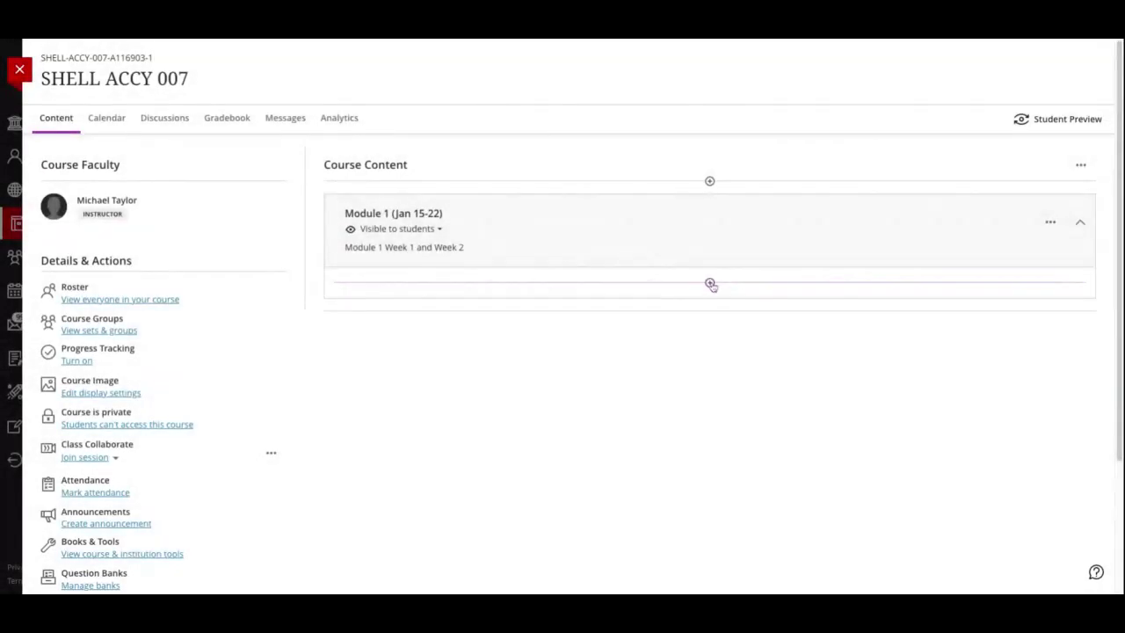
click(710, 283)
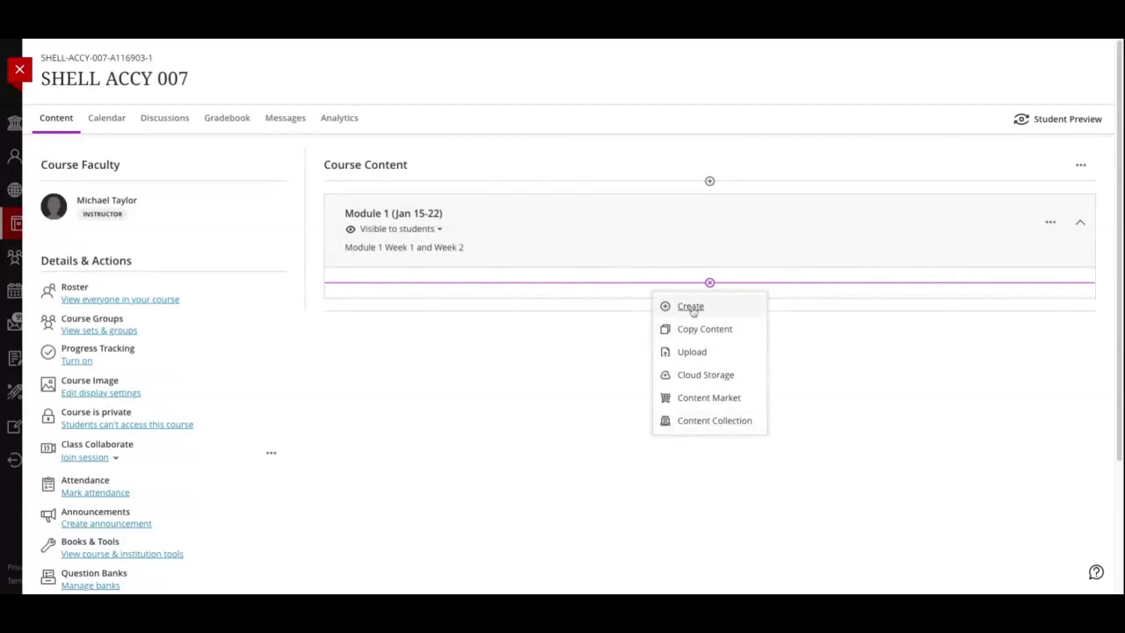
click(691, 306)
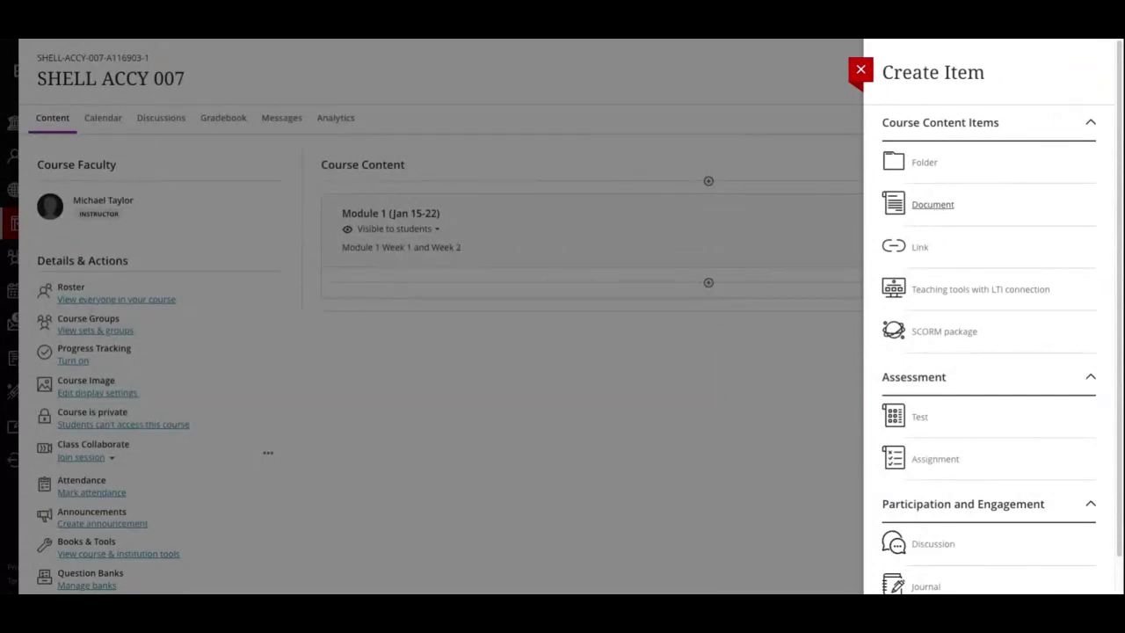
click(931, 204)
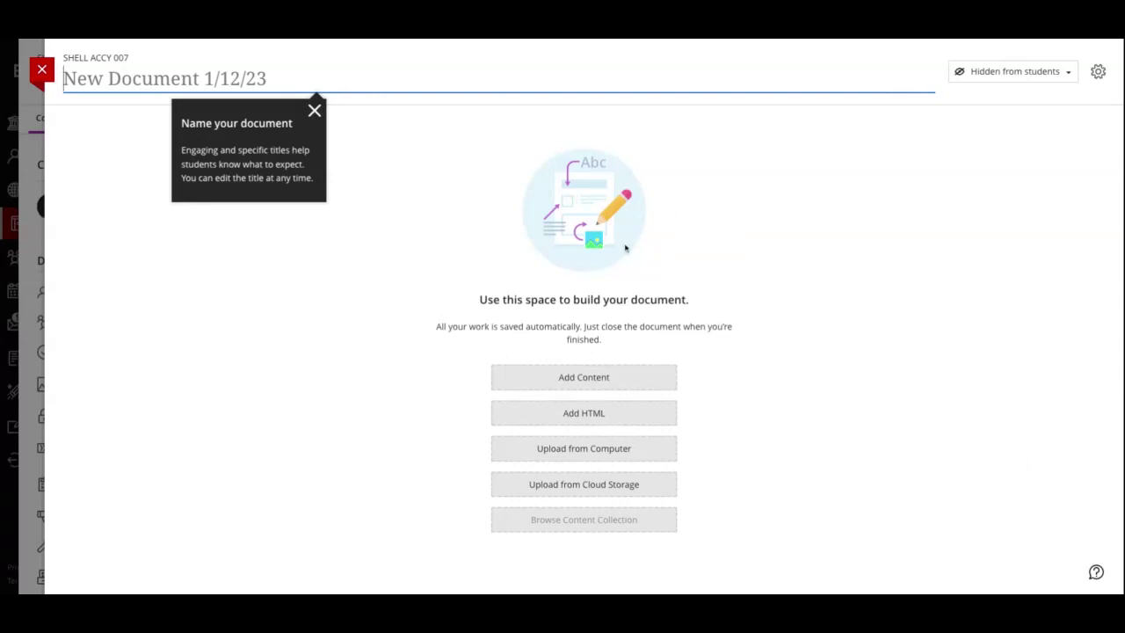
click(41, 72)
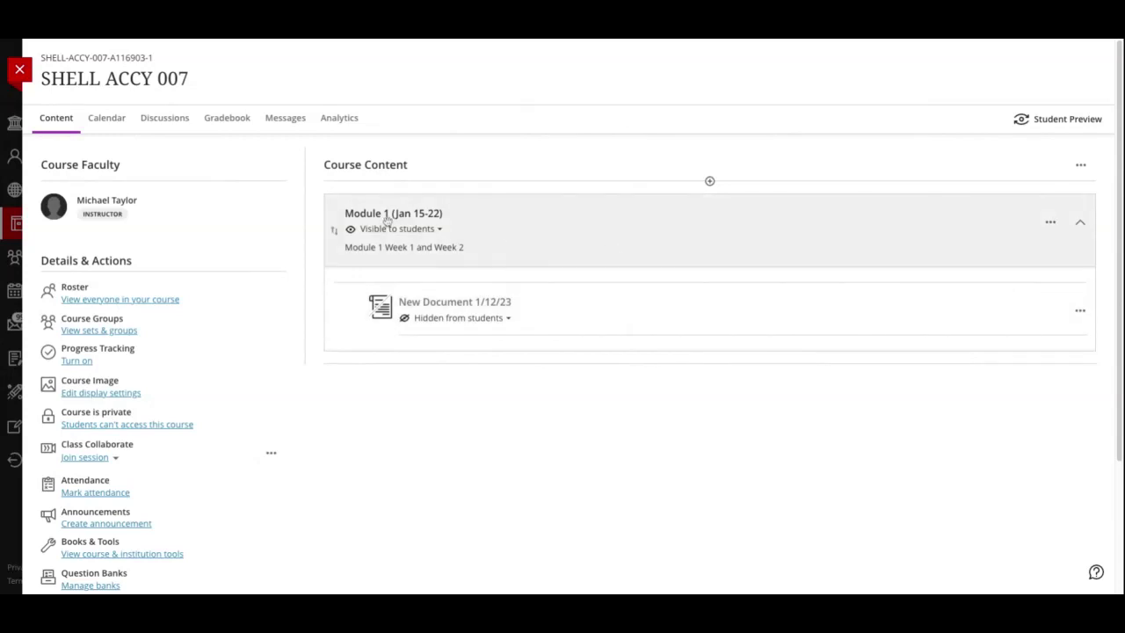
Delete the Module 1 (Jan 15-22) learning module together with everything it contains
click(1051, 225)
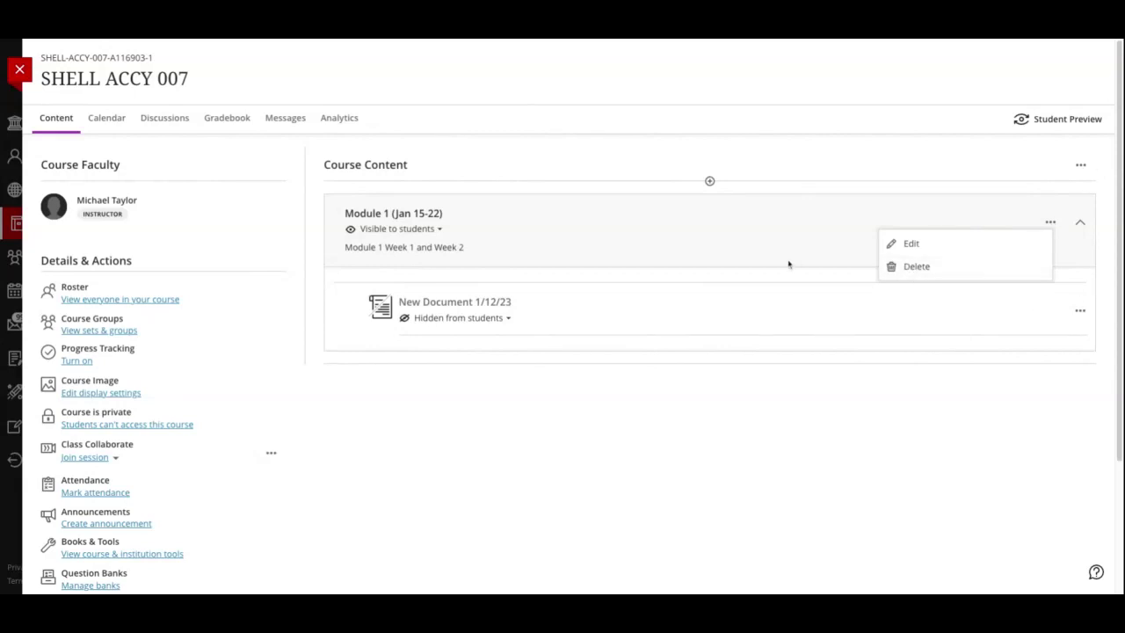
click(914, 268)
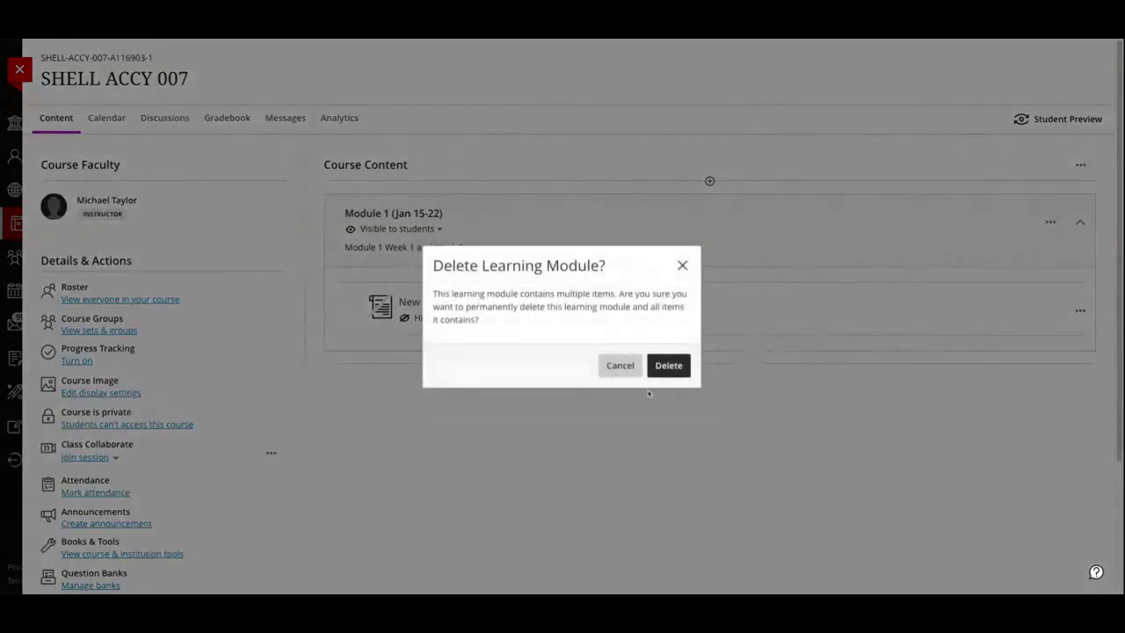
click(676, 366)
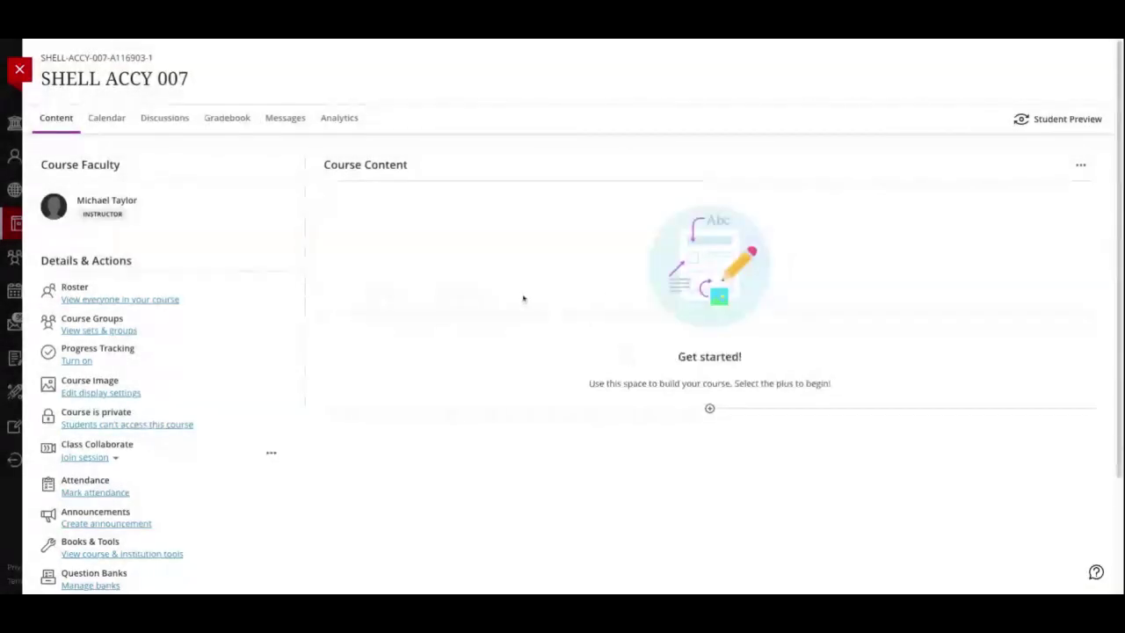
Start copying content into the empty course and select the whole CITL Master Course Shell U course as the source
click(709, 410)
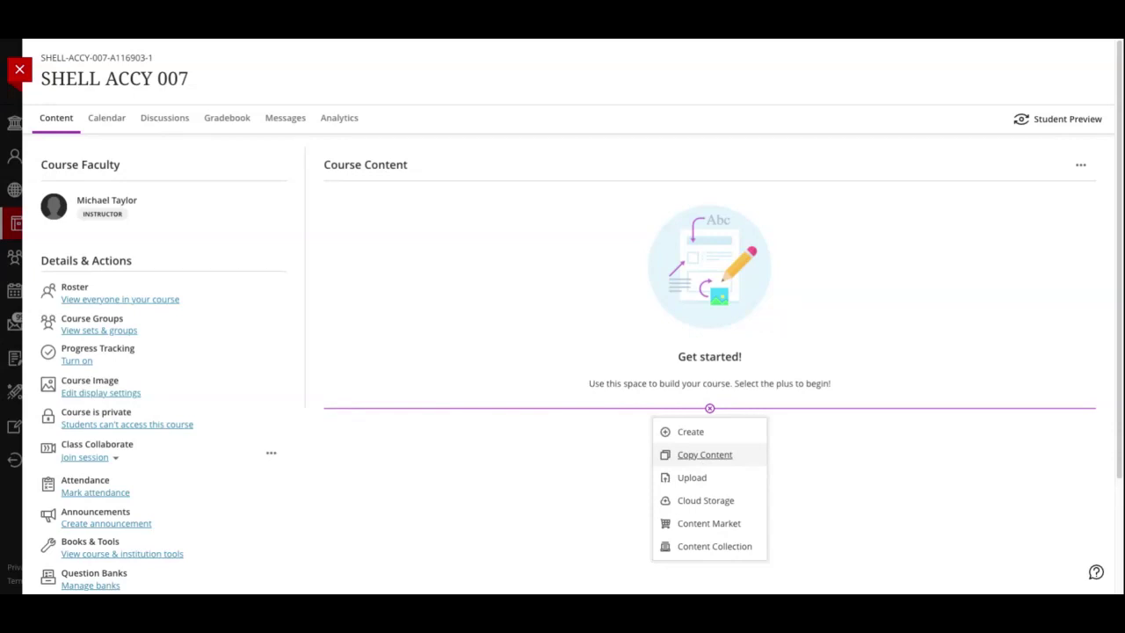
click(704, 454)
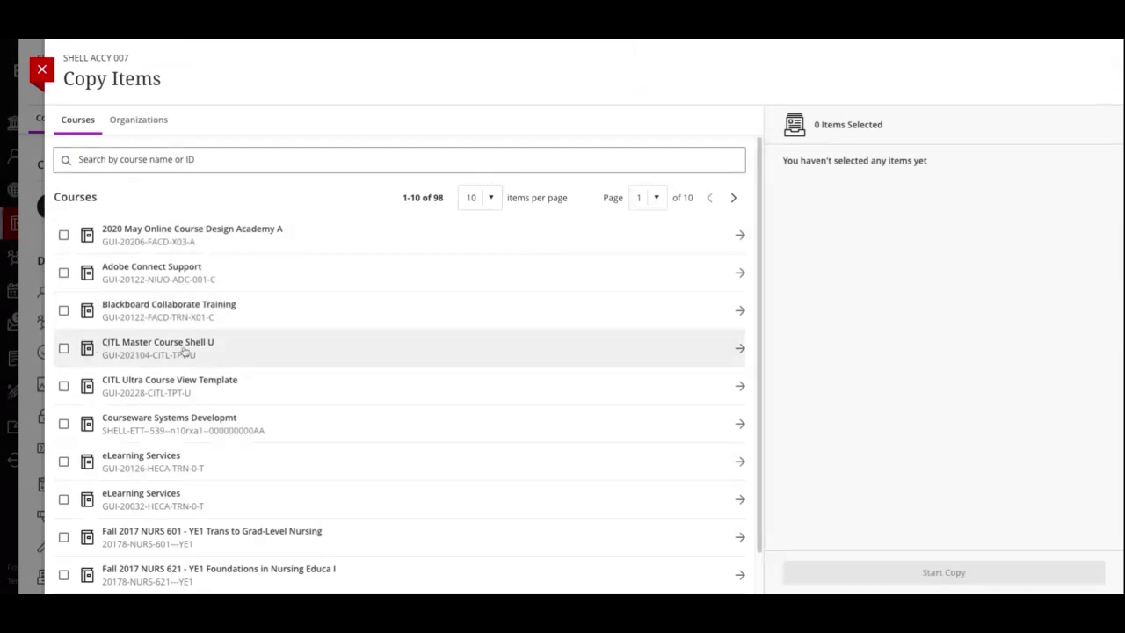
click(64, 348)
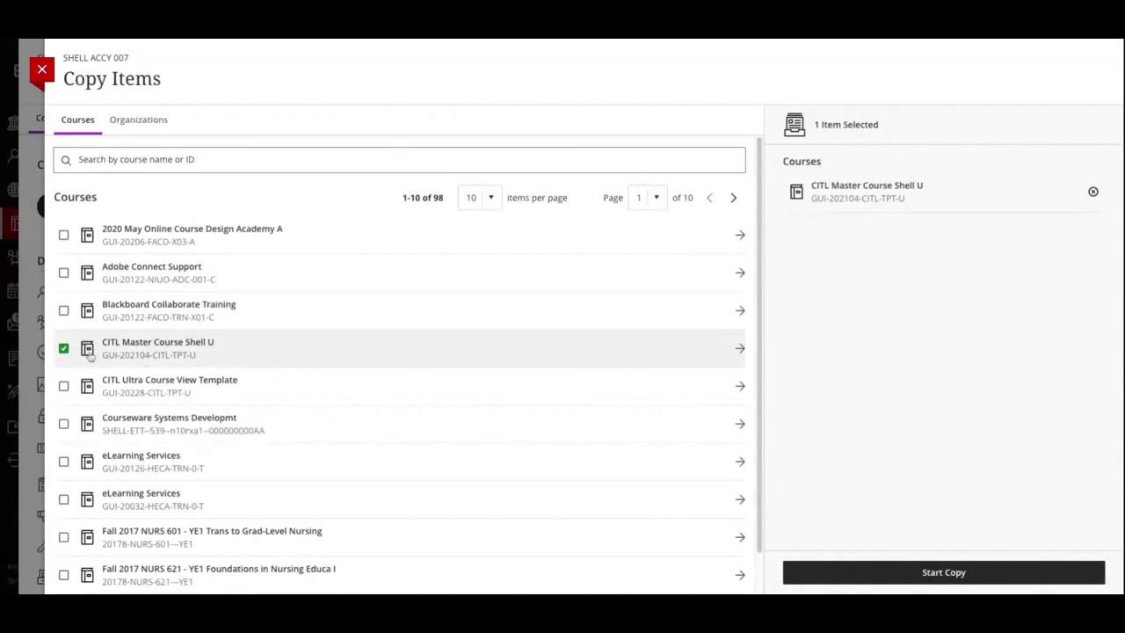
Review the selected shell's content, including its Syllabus and Course Information folder, and start the copy of the whole course
click(158, 349)
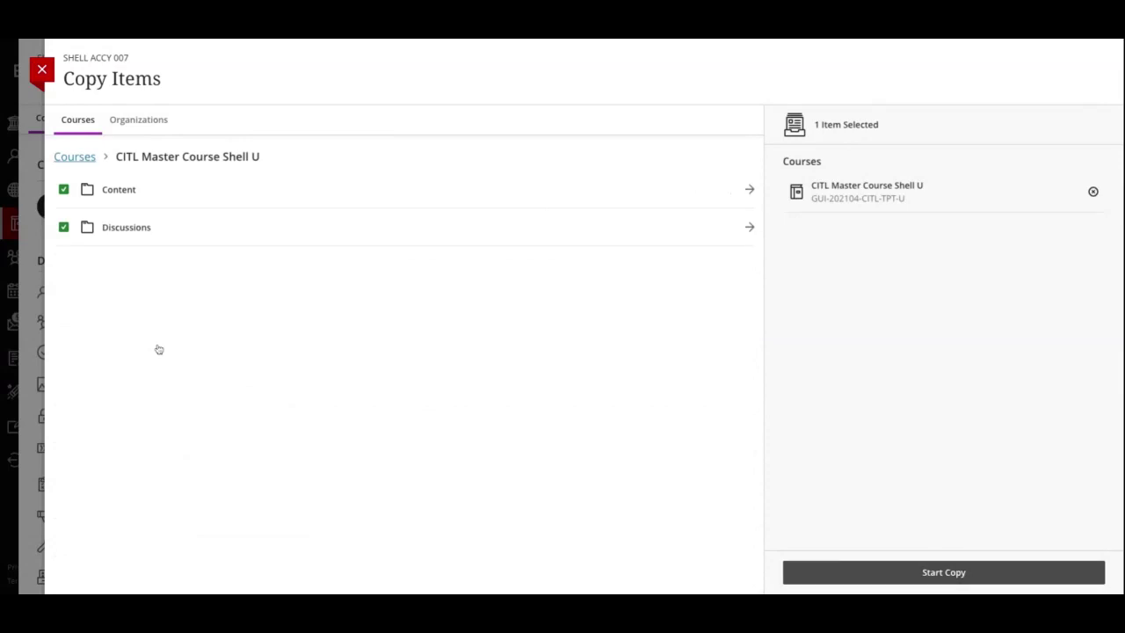
click(120, 192)
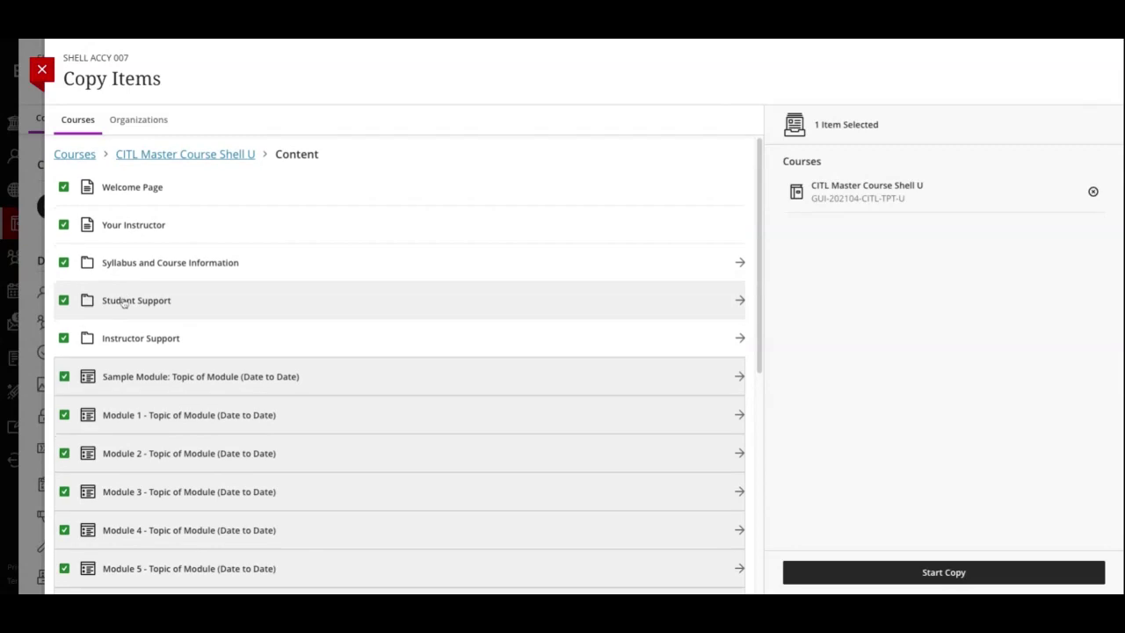
scroll(128, 352, down, 5)
scroll(133, 364, up, 5)
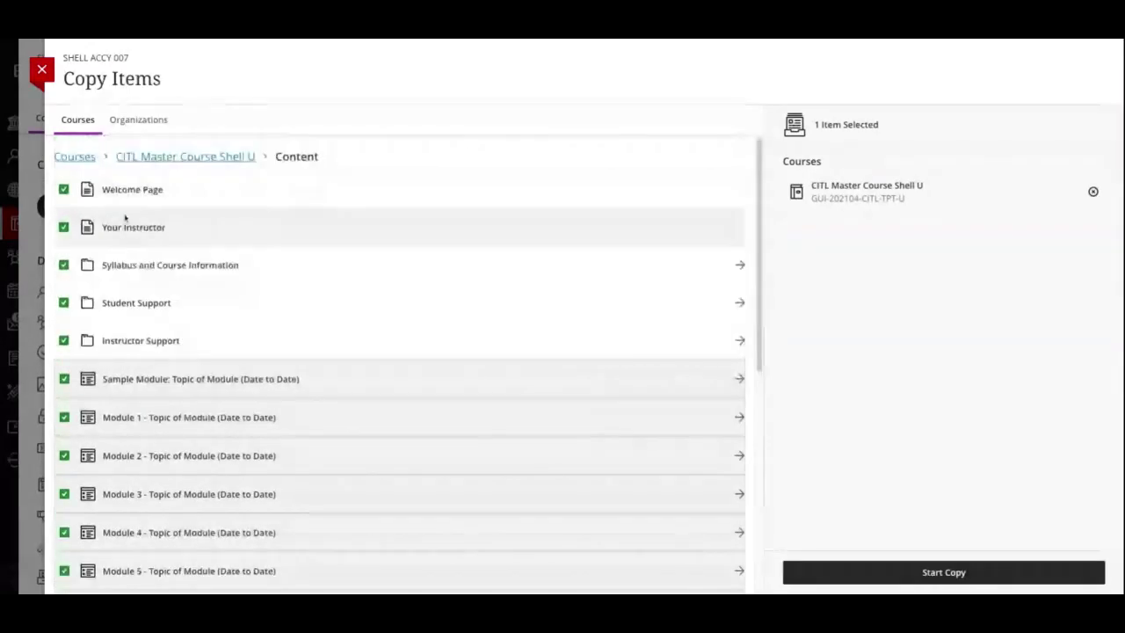
click(134, 267)
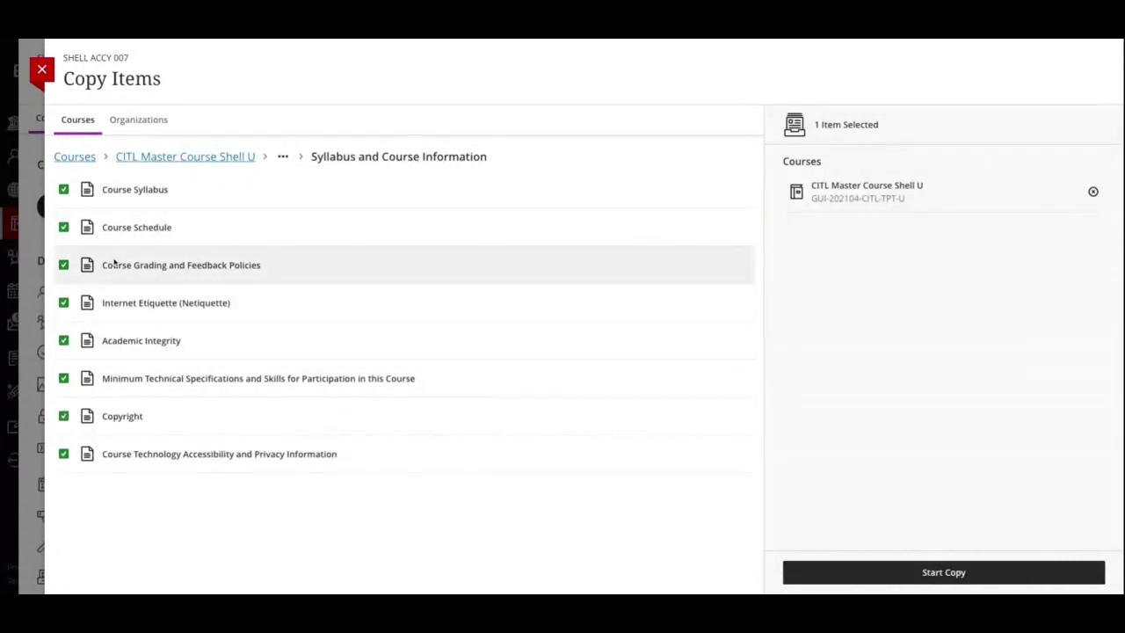
click(88, 159)
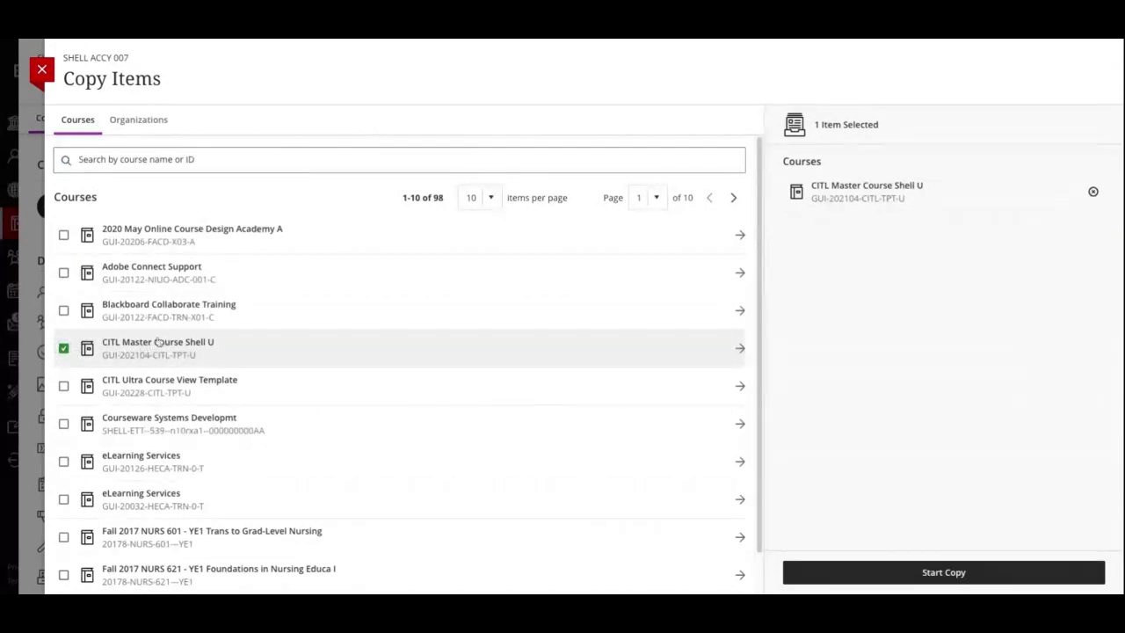
click(944, 572)
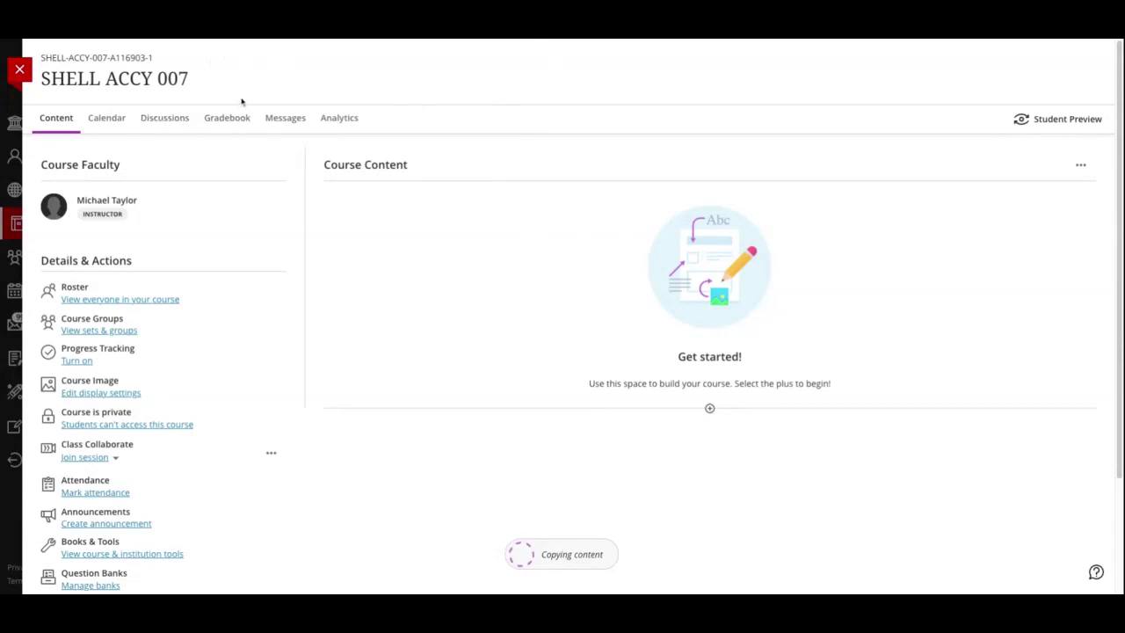
Check the gradebook and the full course content list for the copied items, and expand the Syllabus and Course Information folder
click(224, 121)
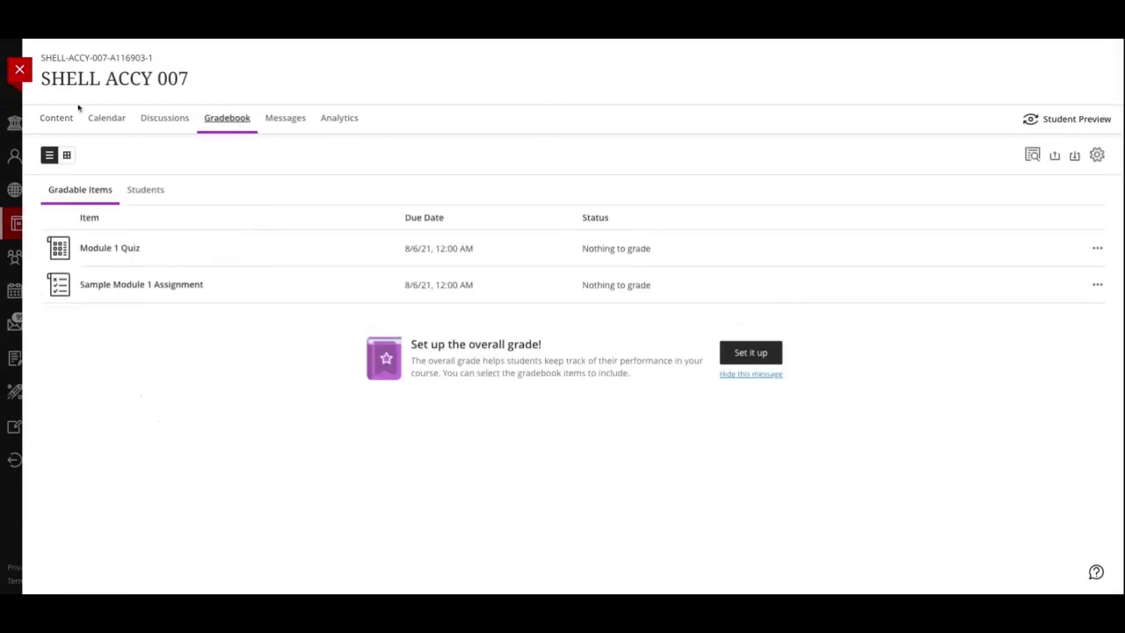
click(57, 122)
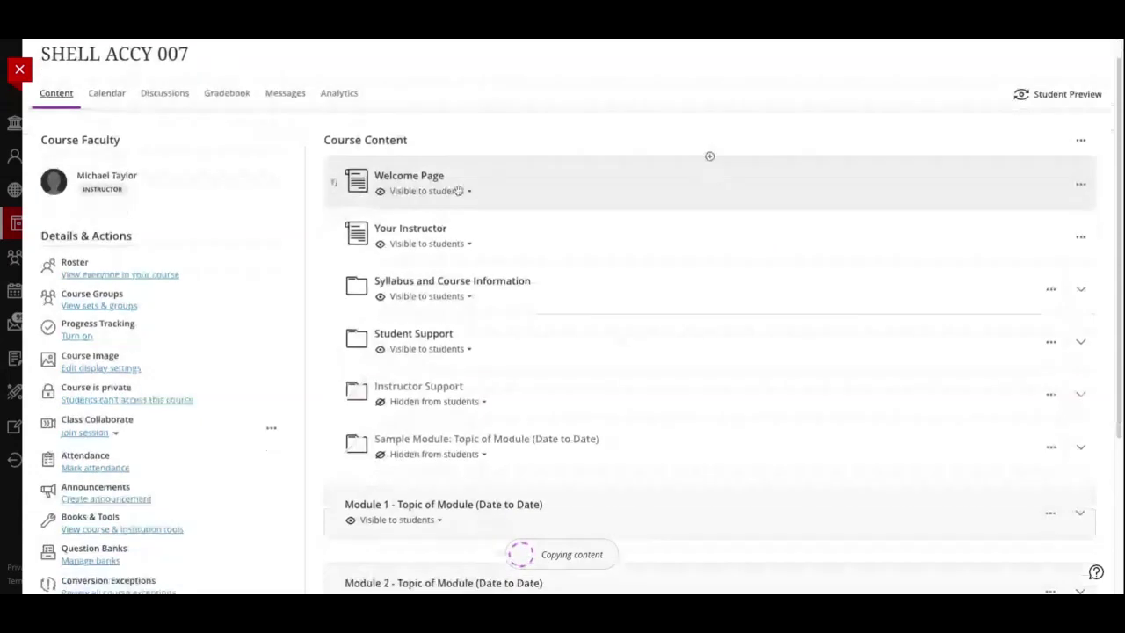
scroll(457, 210, down, 10)
scroll(458, 250, down, 5)
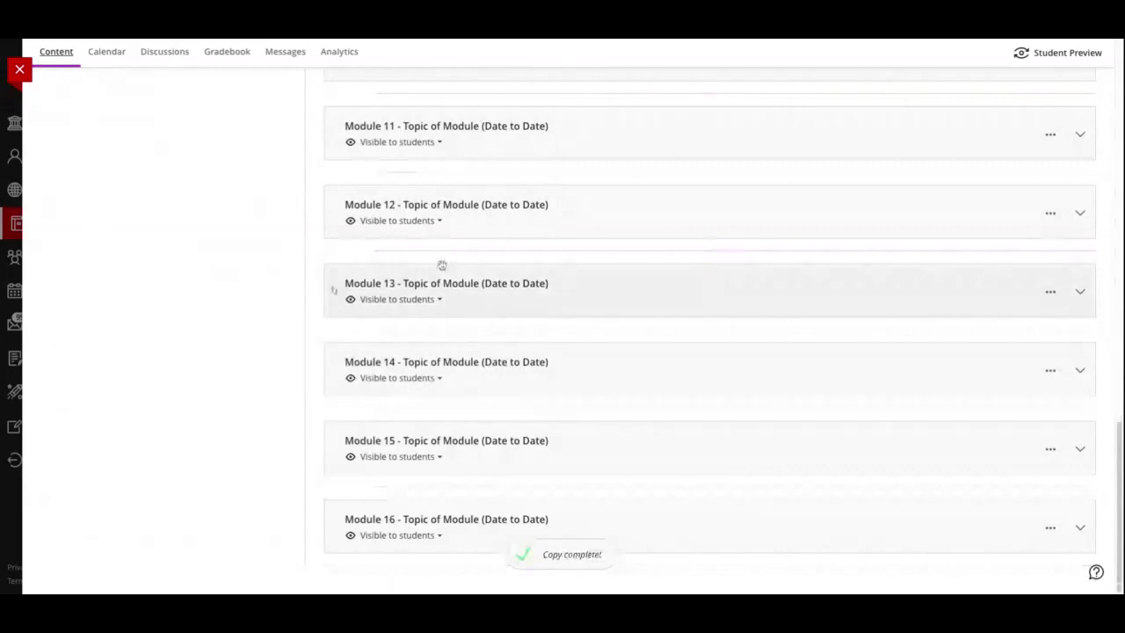
scroll(442, 267, up, 15)
scroll(444, 220, up, 3)
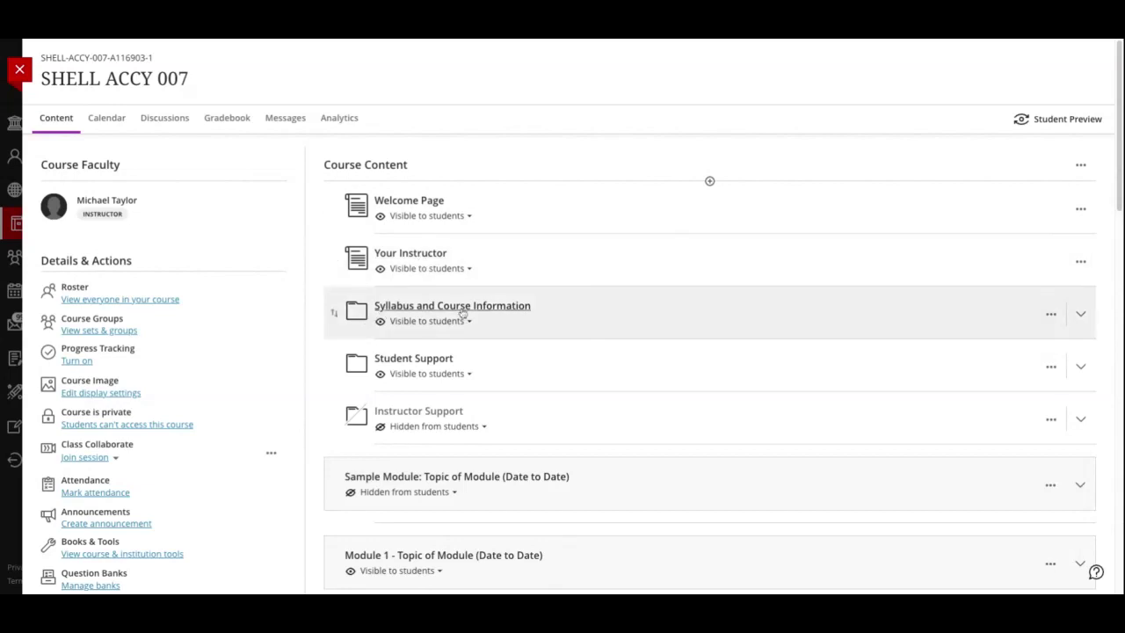
click(463, 314)
scroll(459, 319, down, 1)
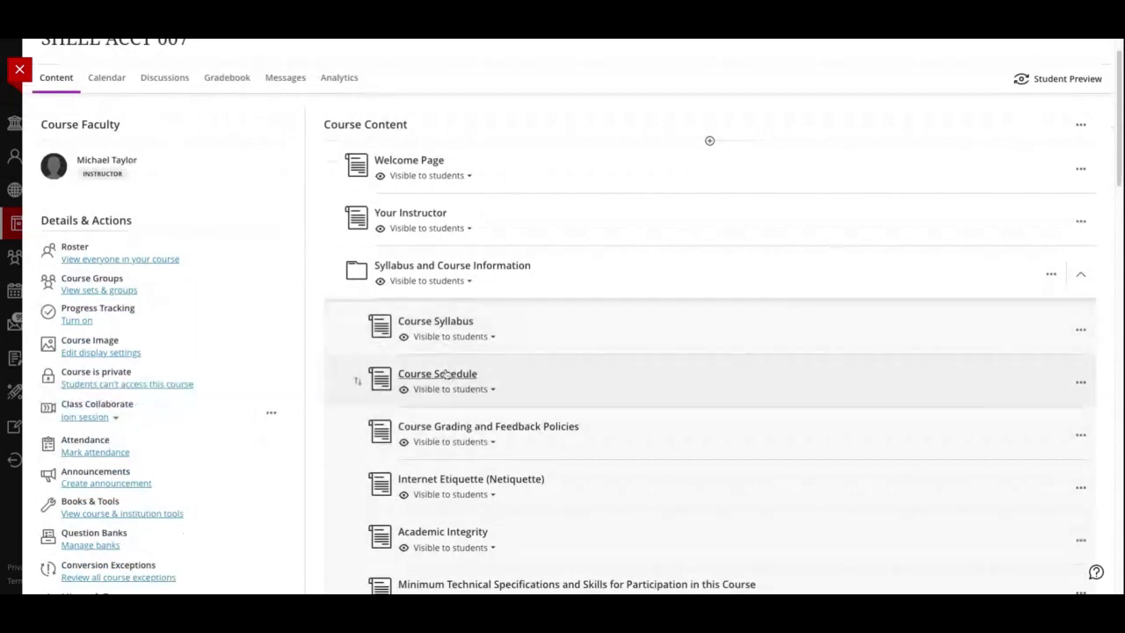
Read through the Welcome Page document, highlight the contact details in its Accessibility Statement, and close the document
click(420, 163)
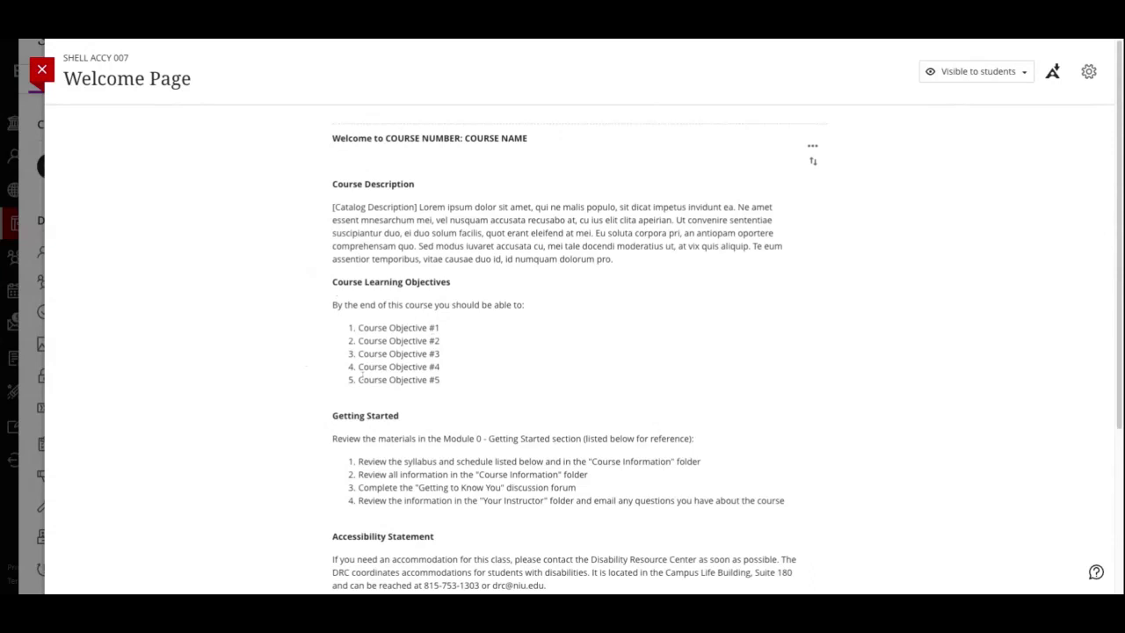
scroll(322, 384, down, 3)
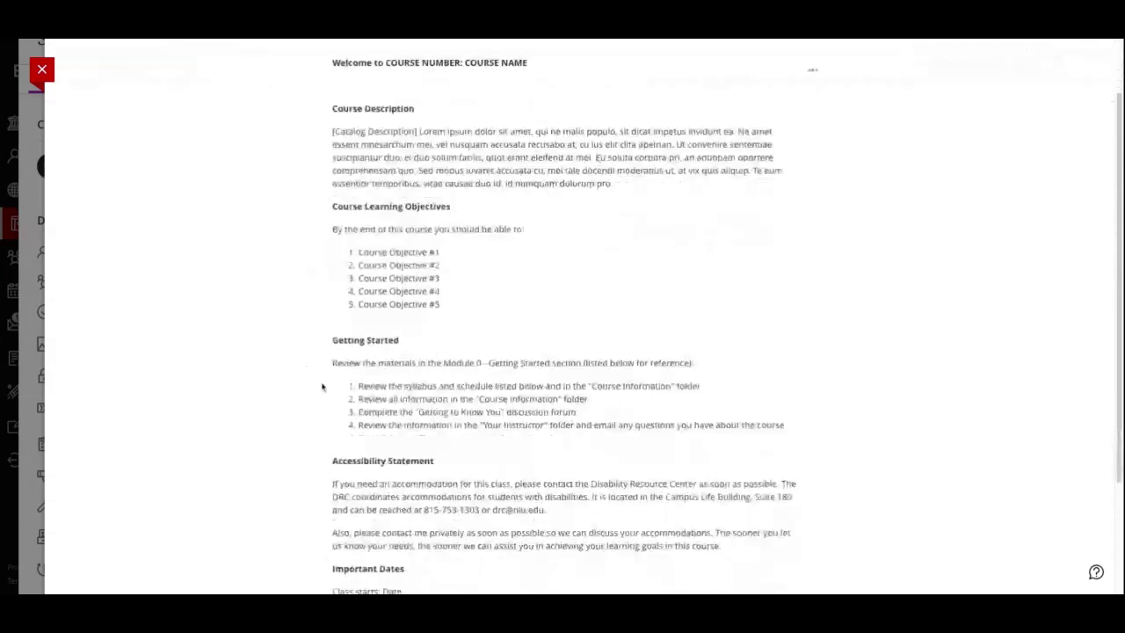
scroll(484, 302, down, 1)
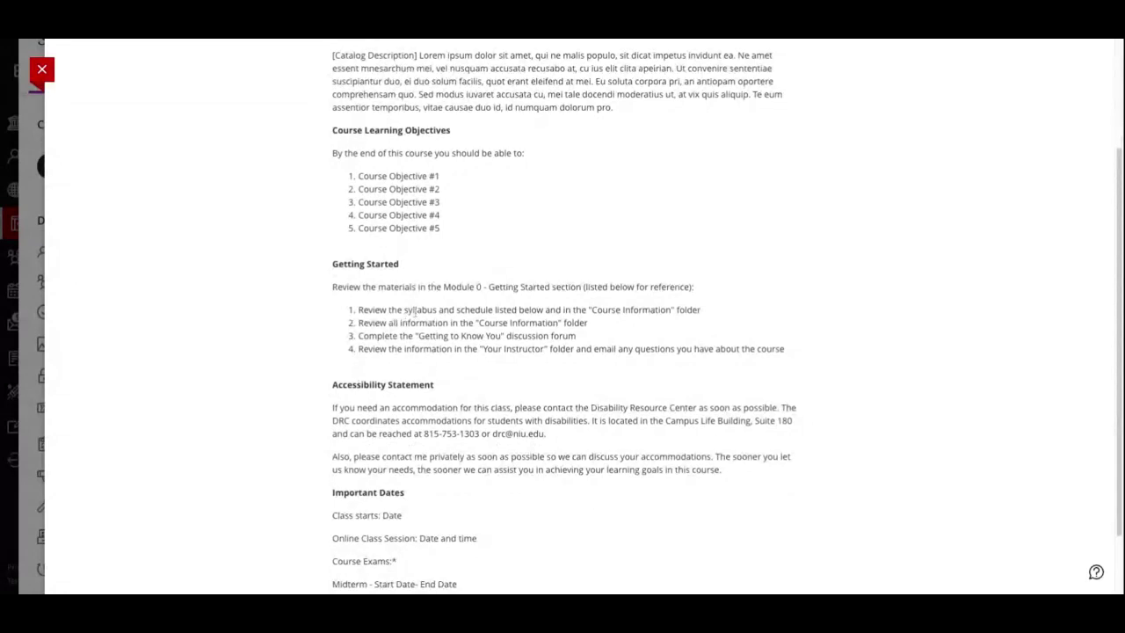
scroll(379, 372, down, 1)
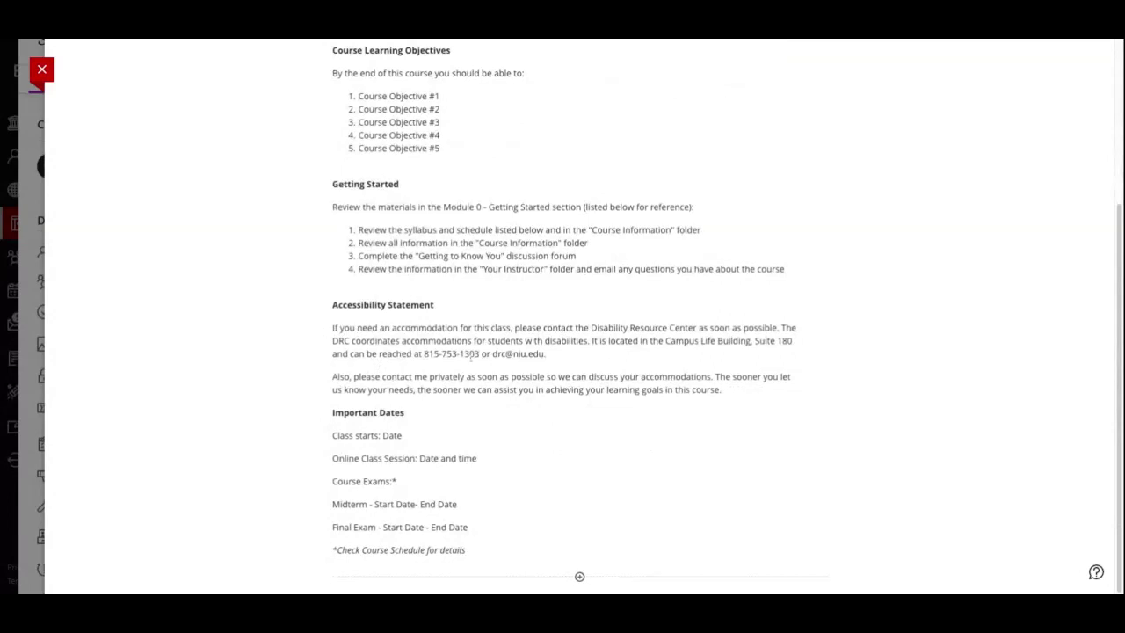
drag(423, 352, 547, 354)
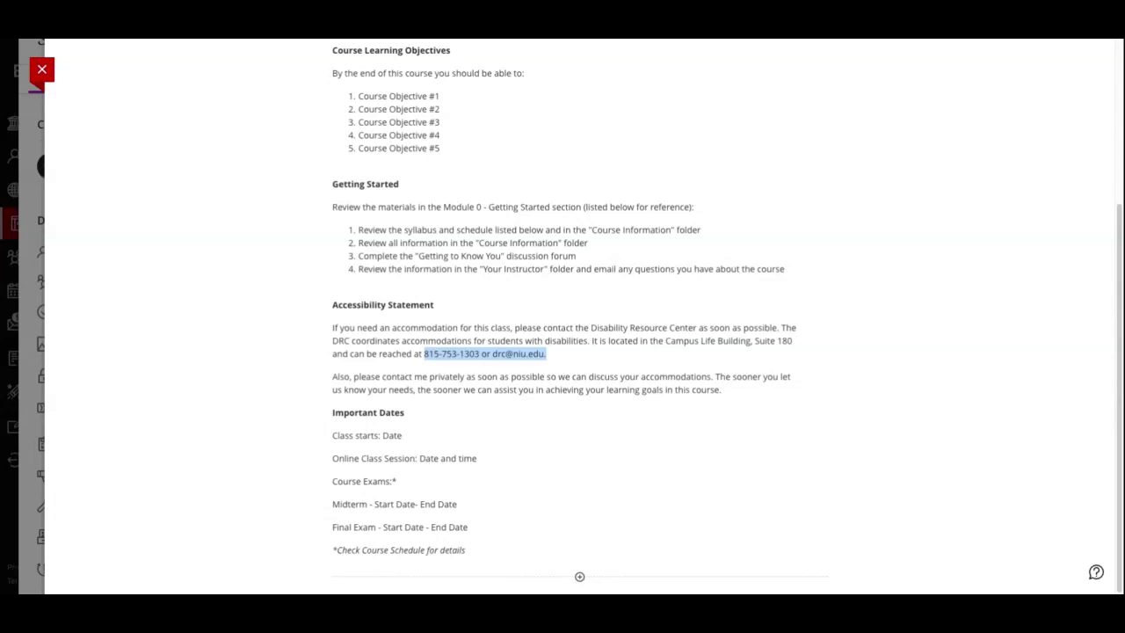
scroll(580, 316, up, 4)
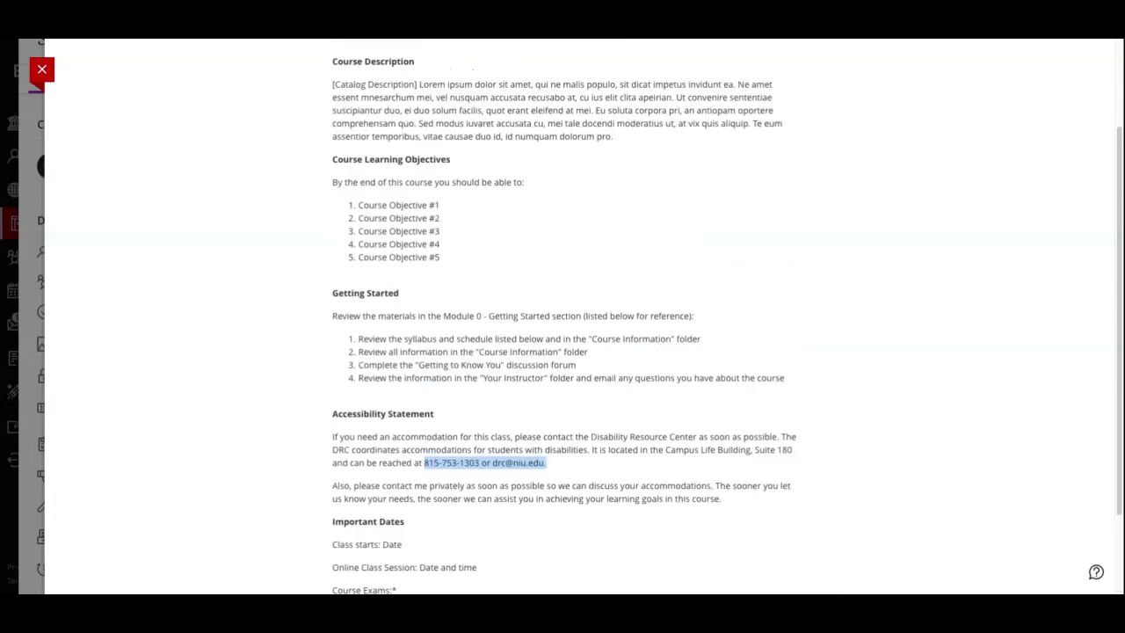
scroll(112, 272, up, 1)
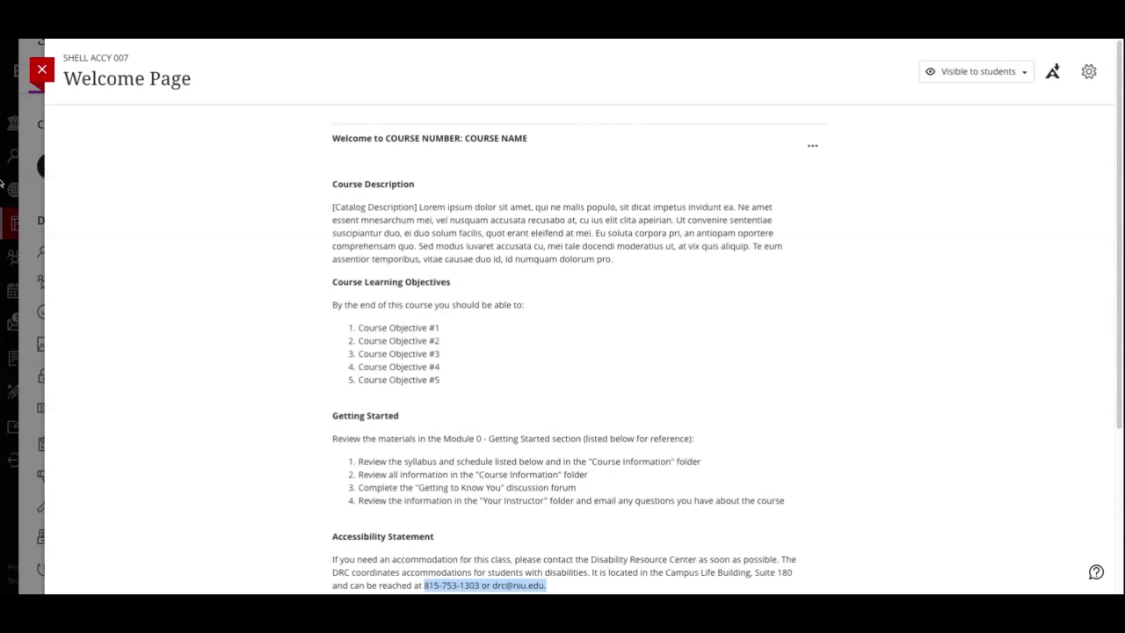
click(41, 70)
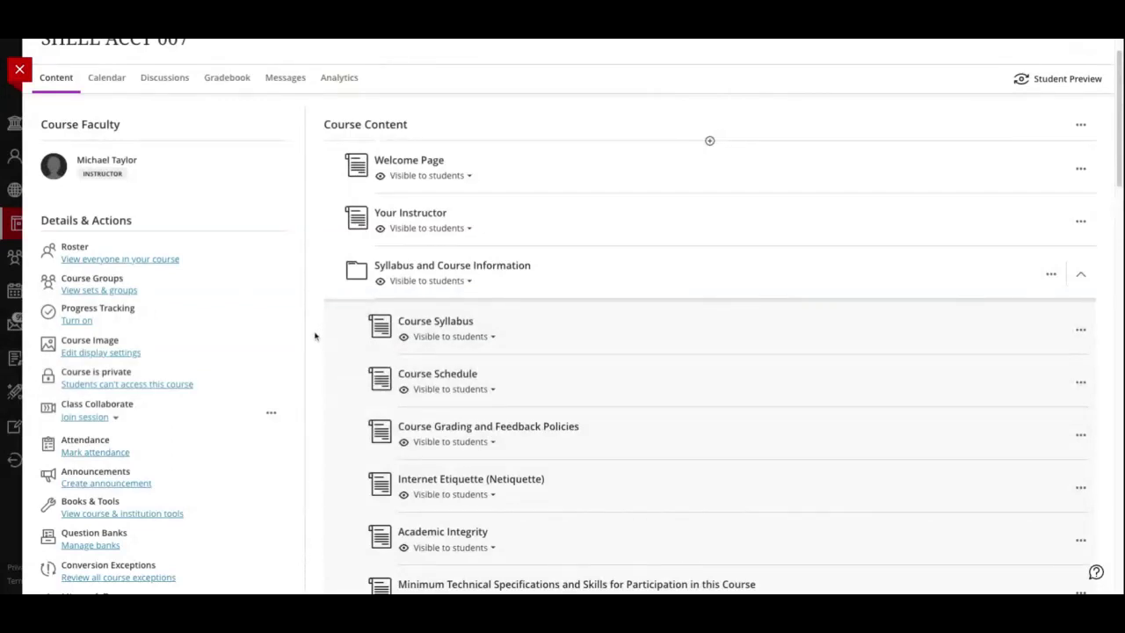
Review the documents inside the Syllabus and Course Information folder and the items listed below it
scroll(315, 335, down, 1)
scroll(314, 335, down, 1)
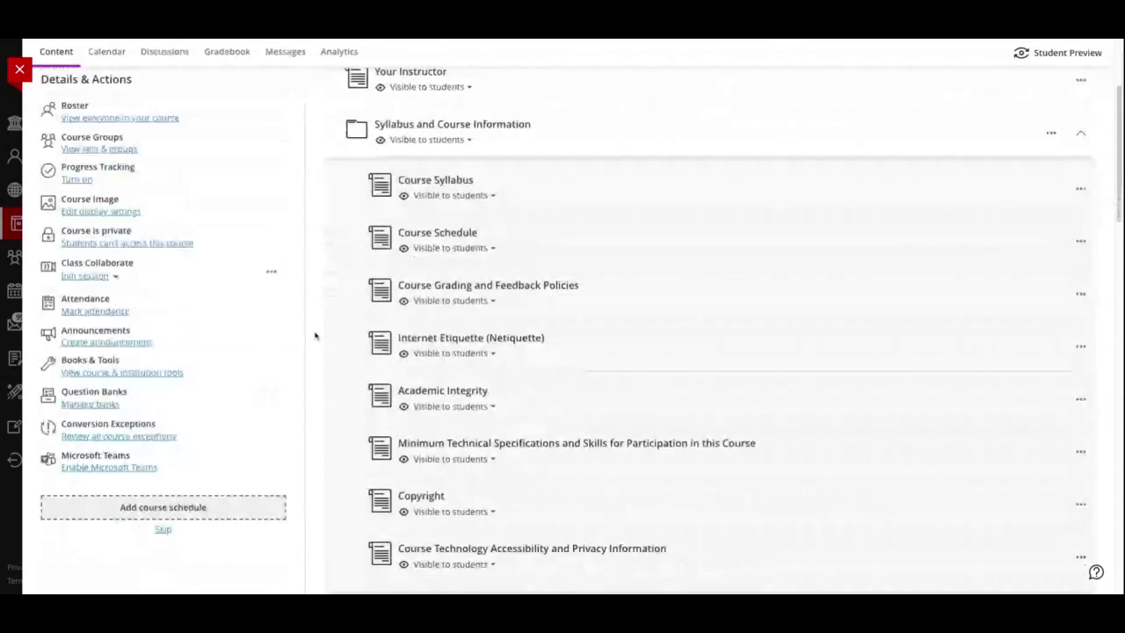
scroll(314, 334, down, 3)
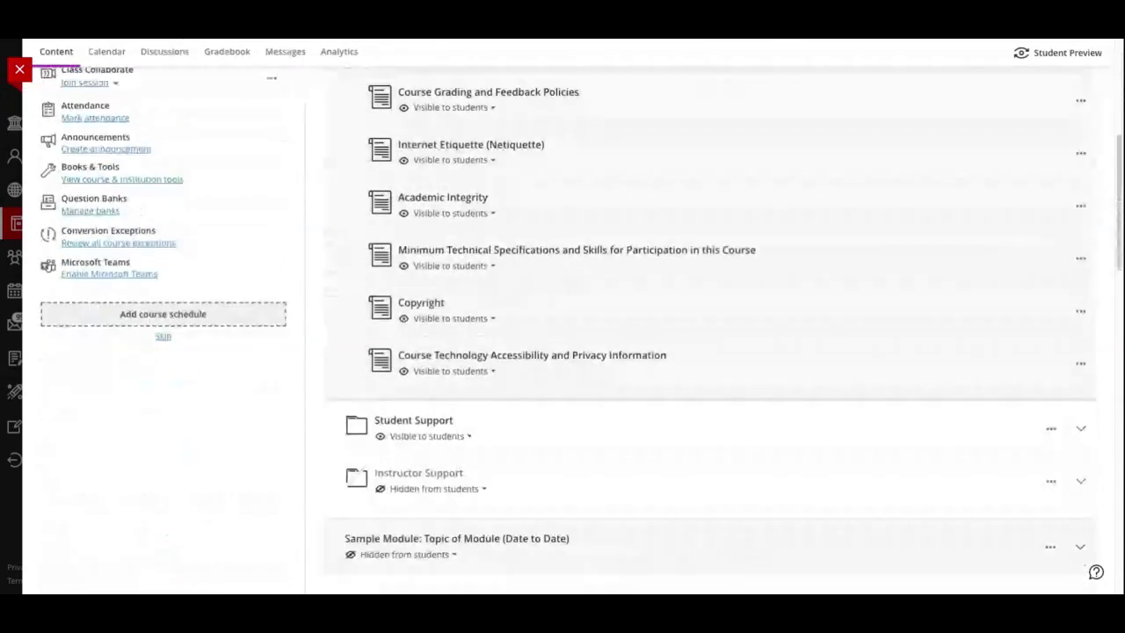
scroll(709, 180, up, 5)
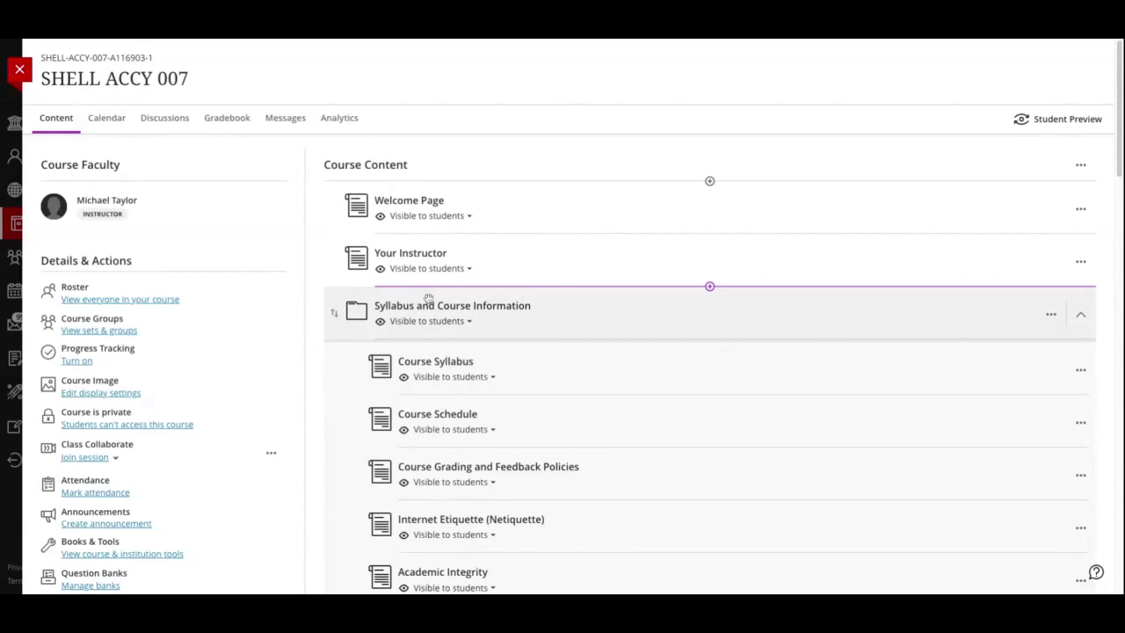
Start copying content below the Course Schedule document and search the source courses for "Fall 2022"
scroll(434, 407, down, 1)
scroll(434, 407, down, 3)
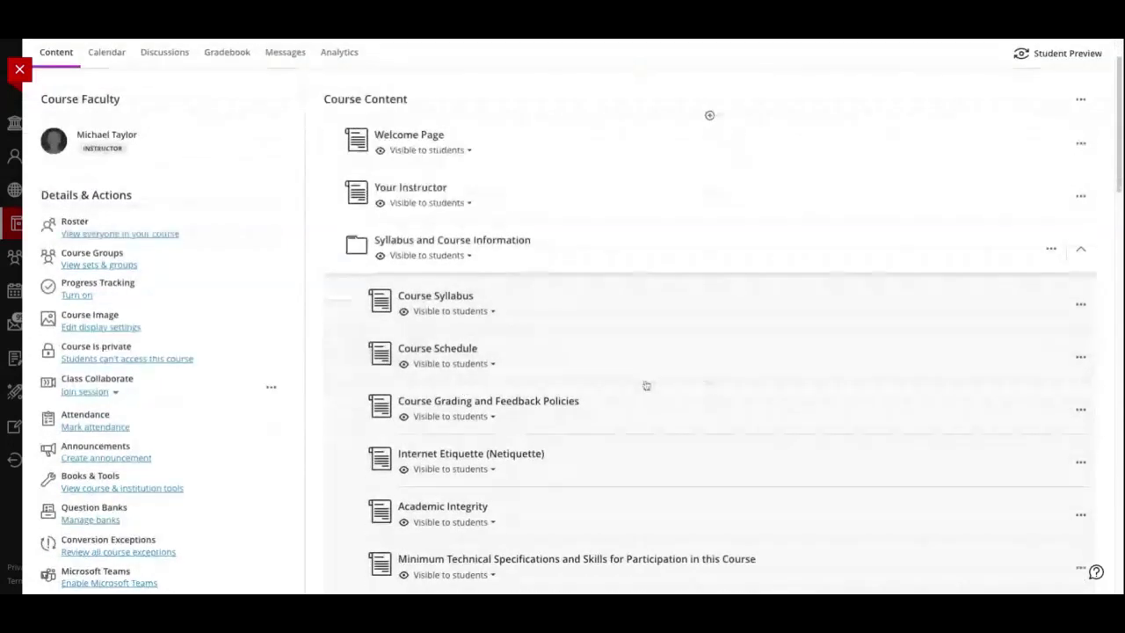
click(710, 384)
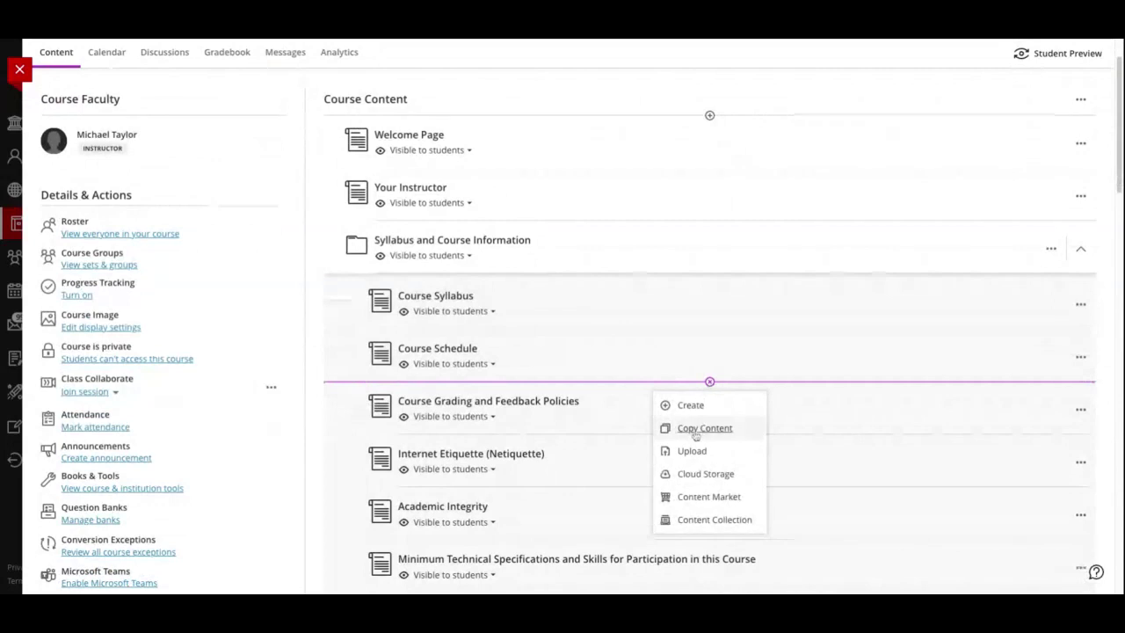
click(689, 427)
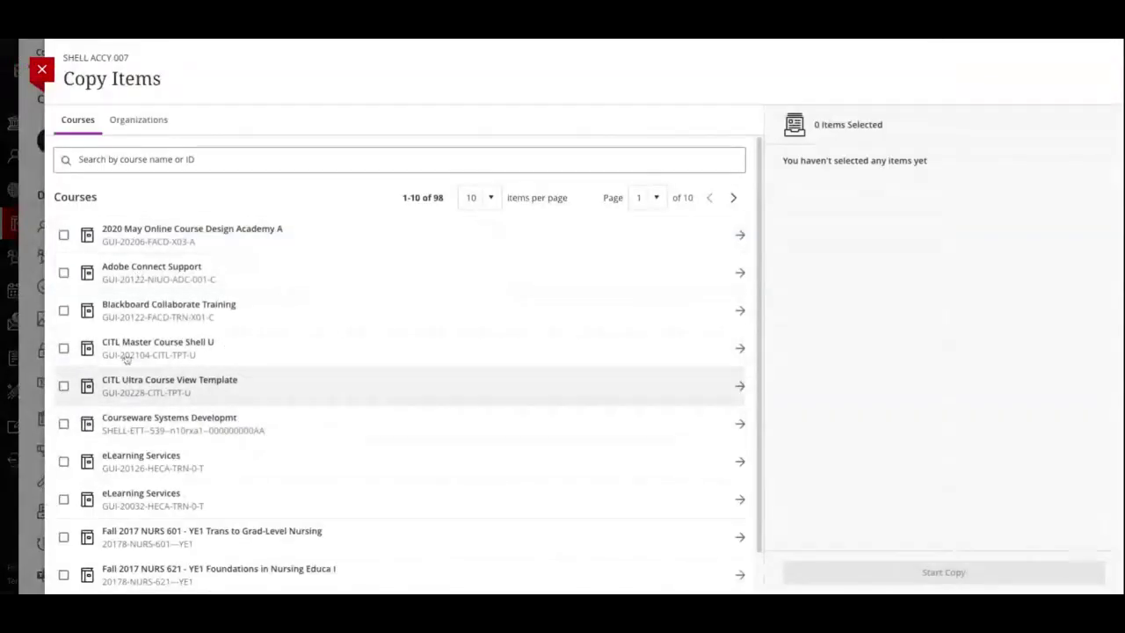
click(117, 162)
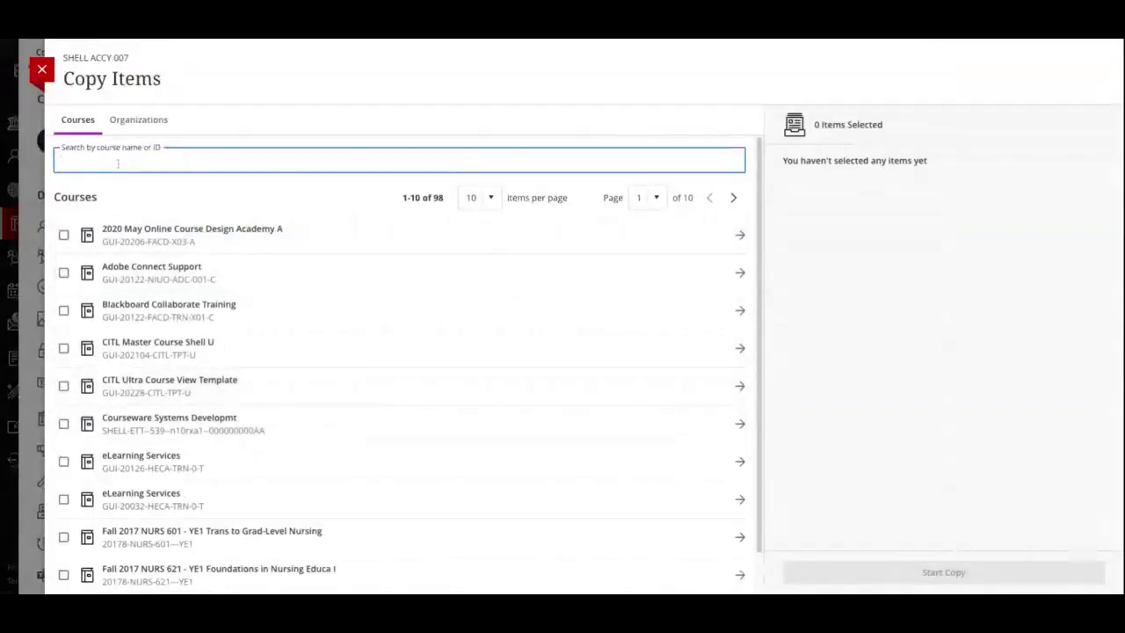
text(Fal)
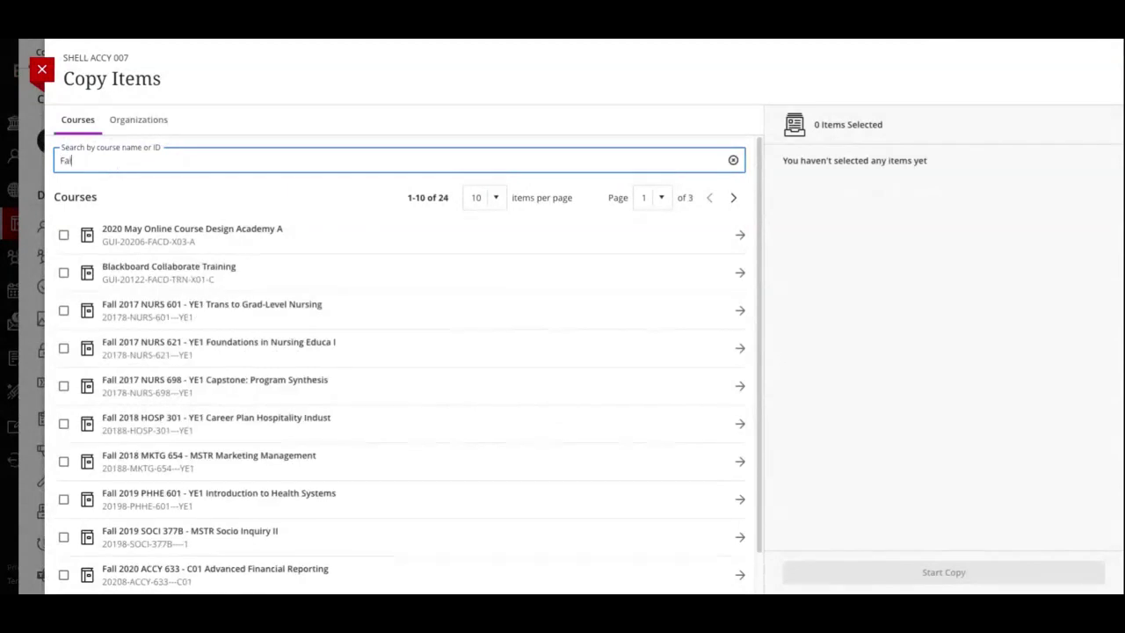
text(l 2002)
key(BackSpace)
key(BackSpace)
text(22)
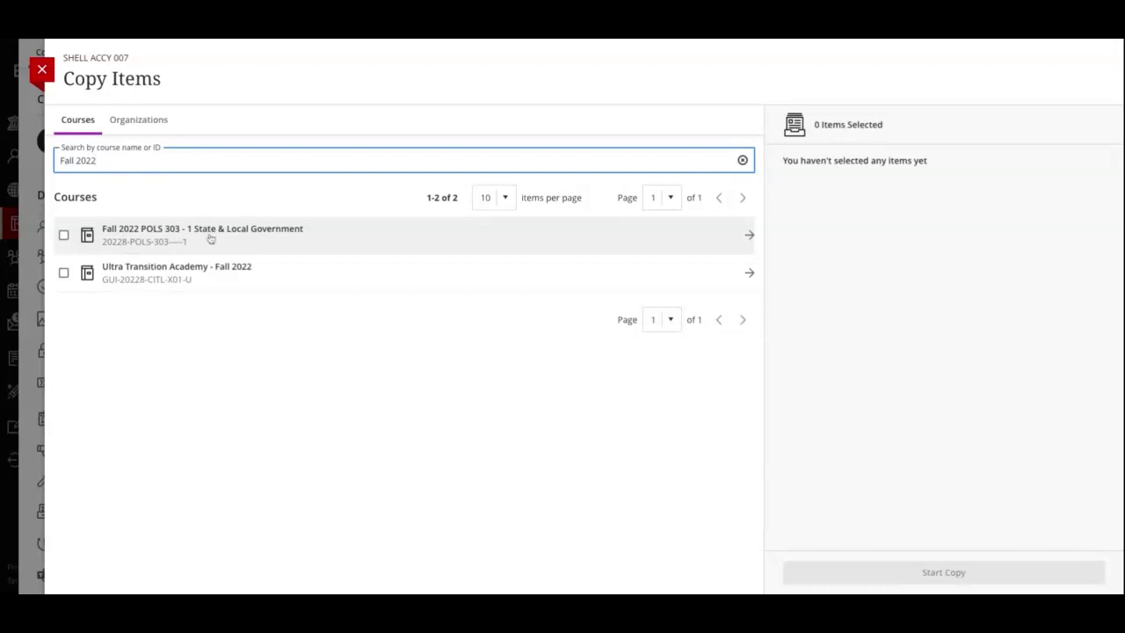
Browse the Fall 2022 POLS 303 course's content down to its Syllabus and Course Information folder, and close the copy view without copying
click(172, 235)
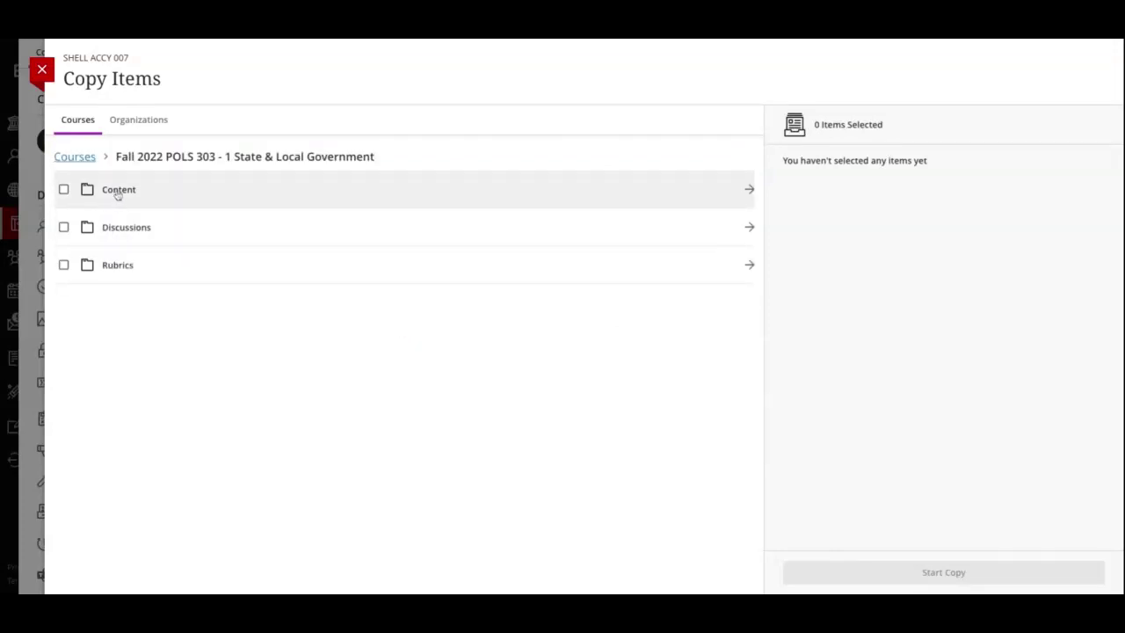
click(119, 195)
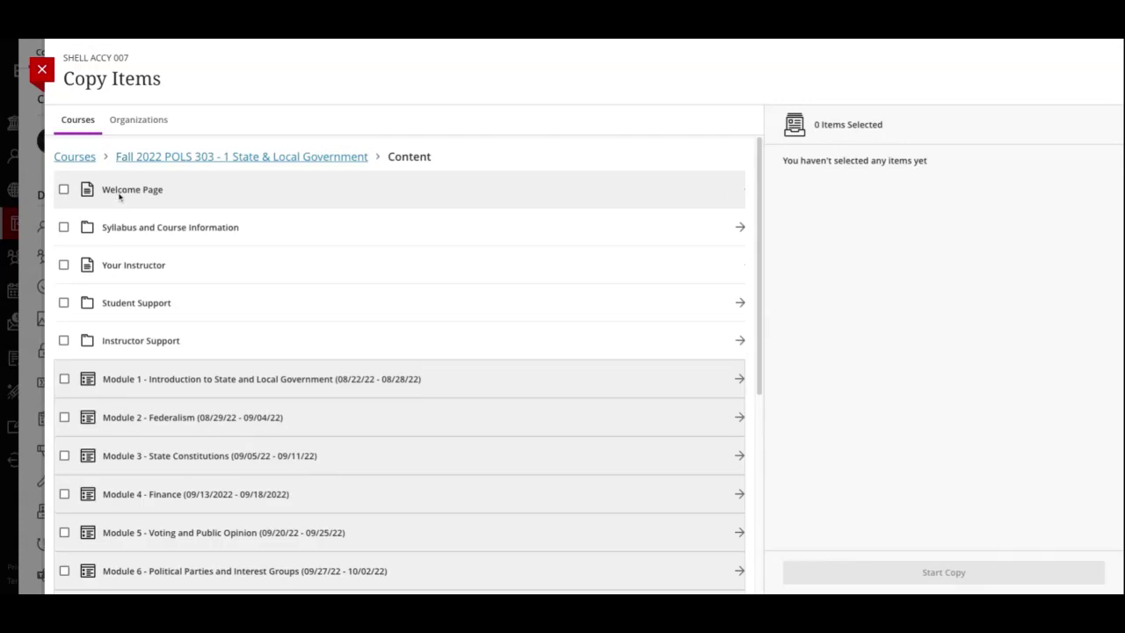
click(152, 236)
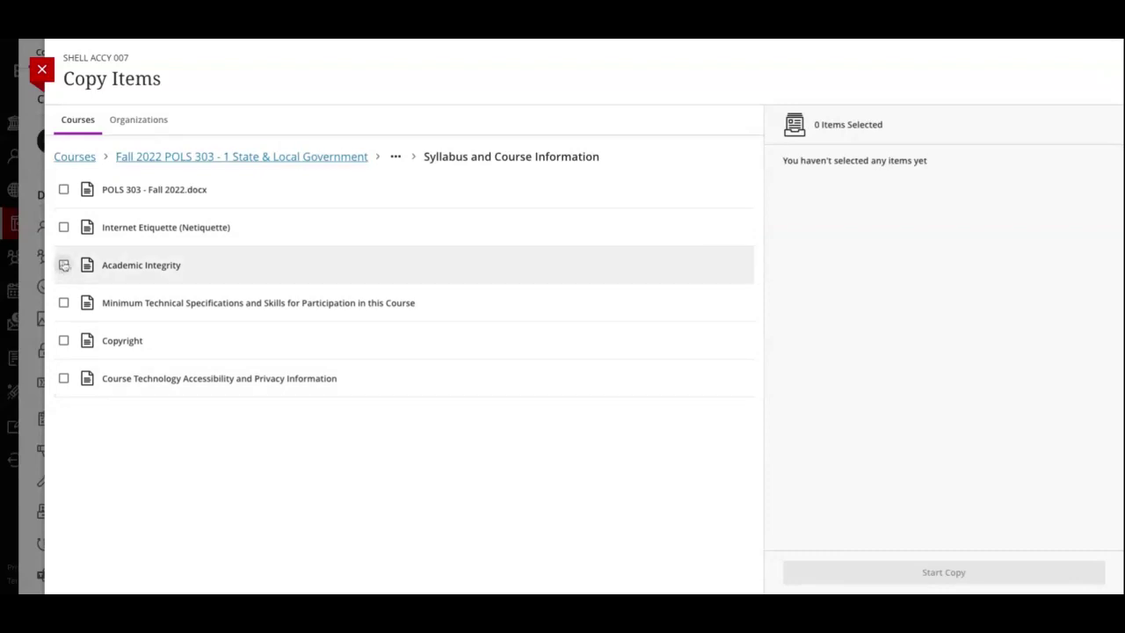
click(42, 70)
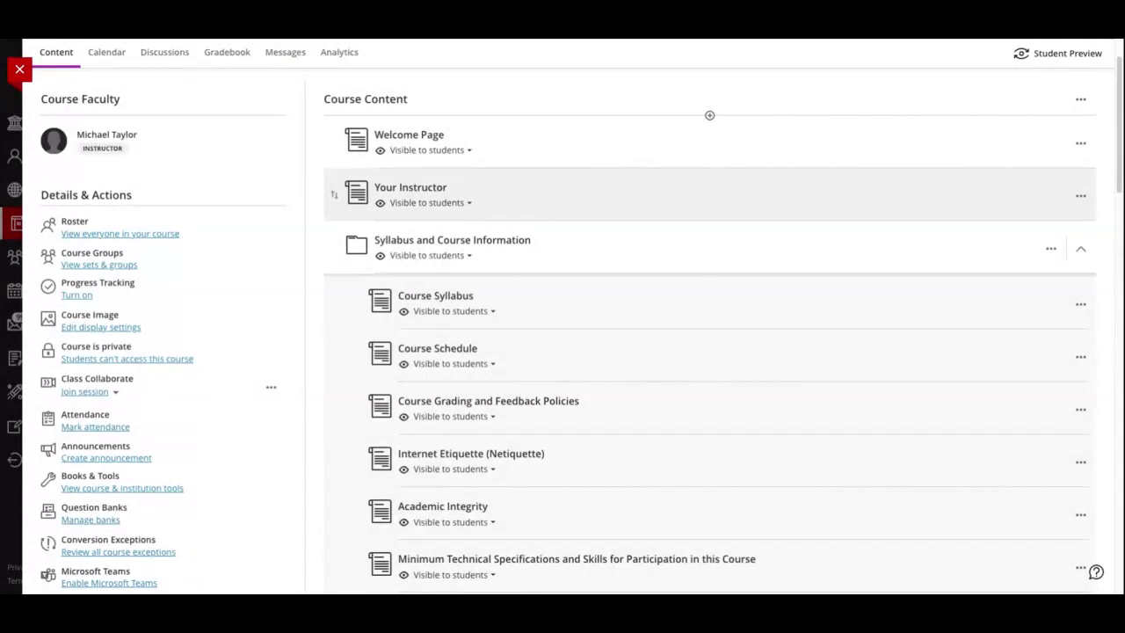
Collapse the Syllabus and Course Information folder and look over the complete course content list
click(1081, 253)
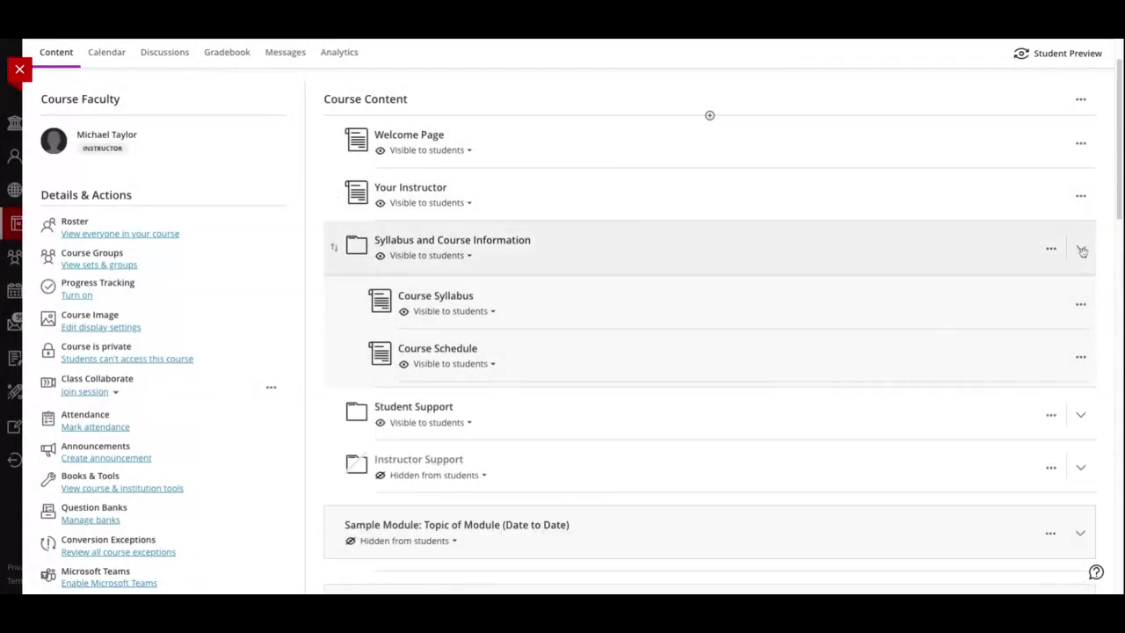
scroll(690, 334, up, 1)
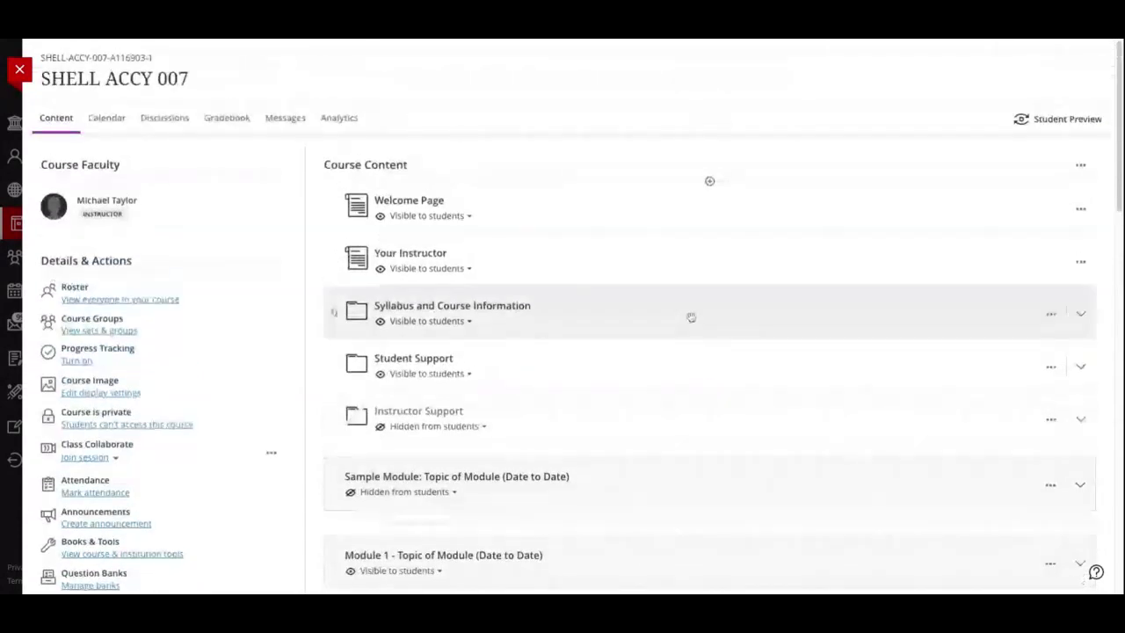
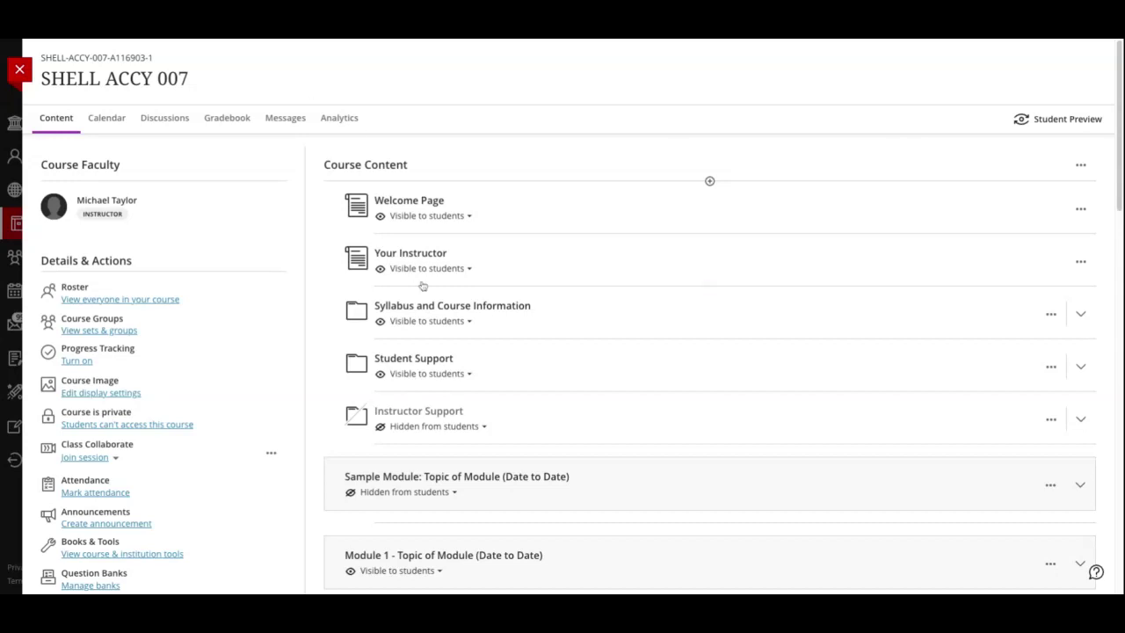
scroll(331, 311, down, 5)
scroll(377, 289, up, 5)
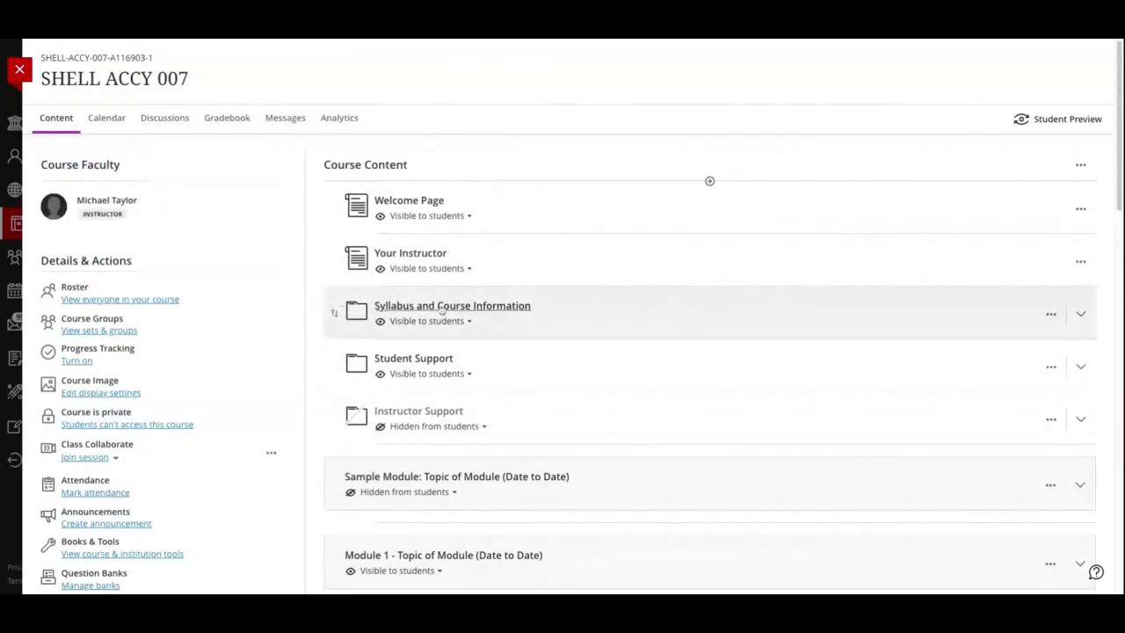
Expand the Syllabus and Course Information folder and create a subfolder with default settings above the Course Syllabus document
click(497, 314)
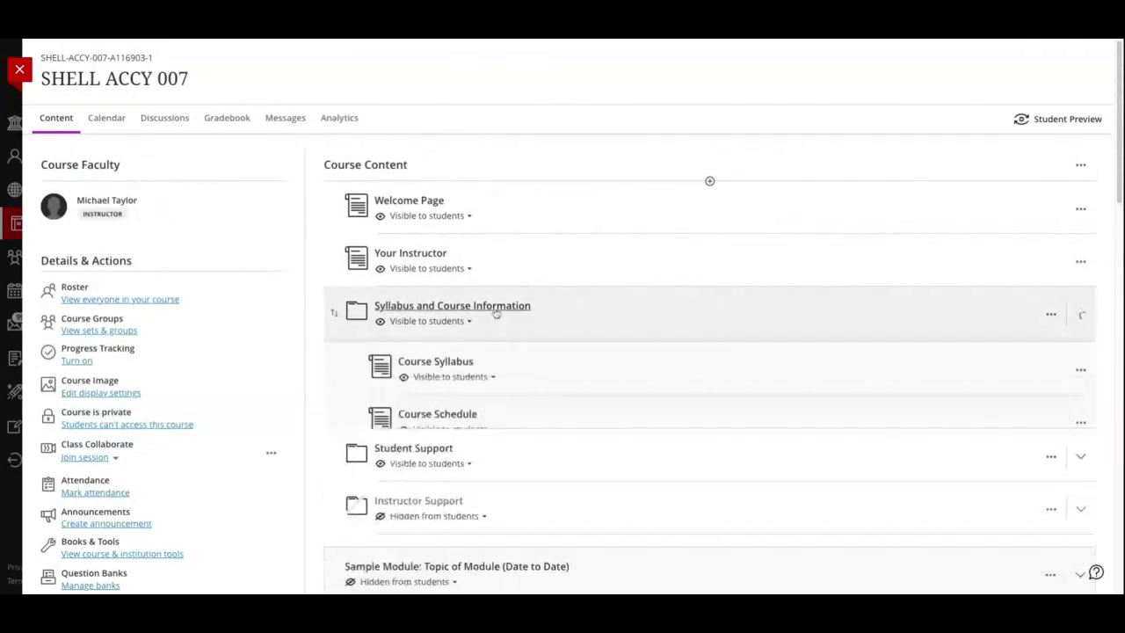
scroll(393, 318, down, 2)
scroll(393, 318, down, 3)
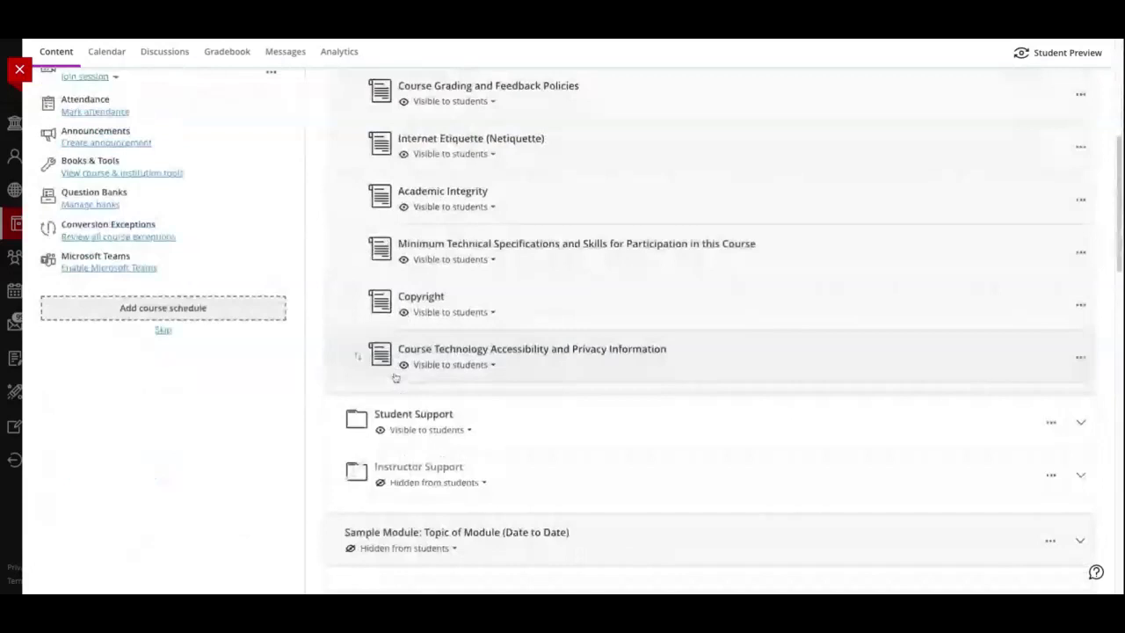
scroll(708, 181, up, 4)
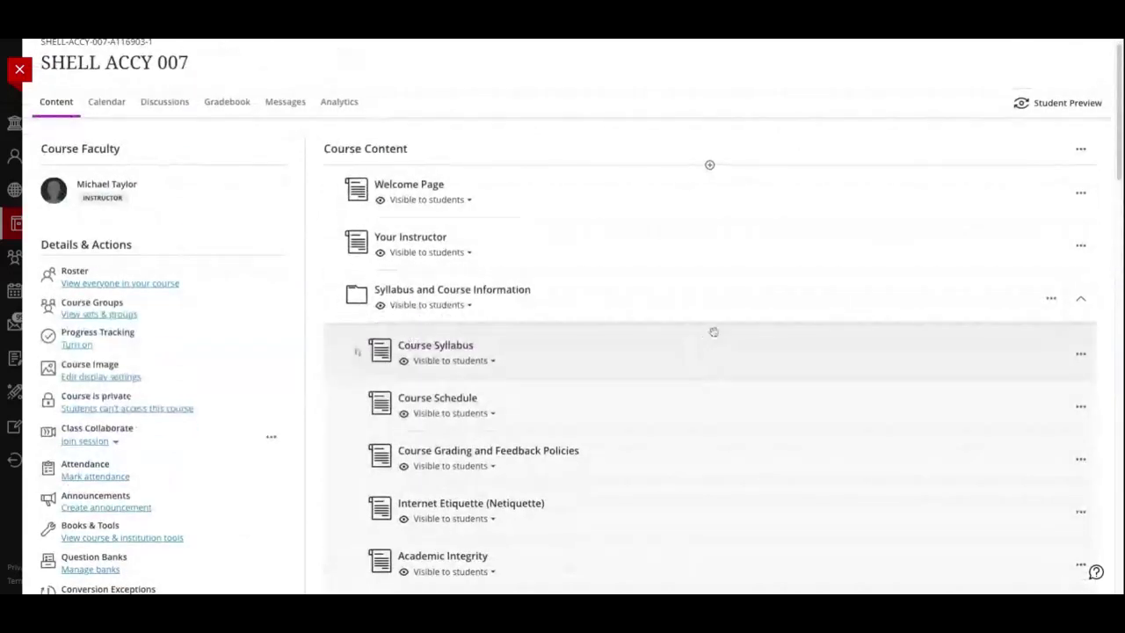
click(709, 323)
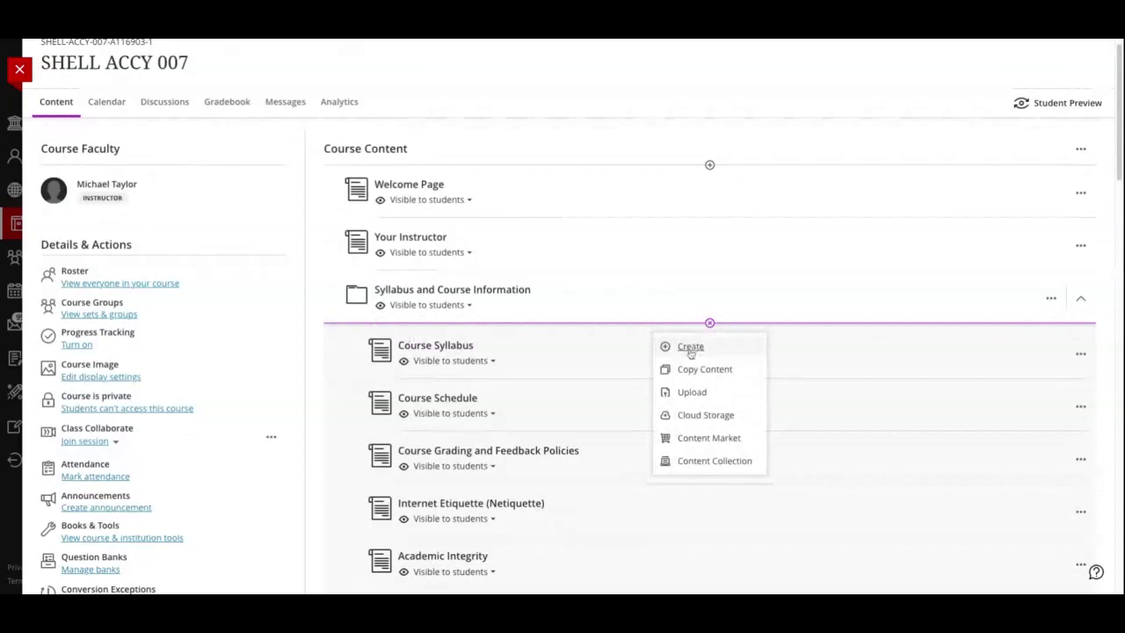
click(690, 346)
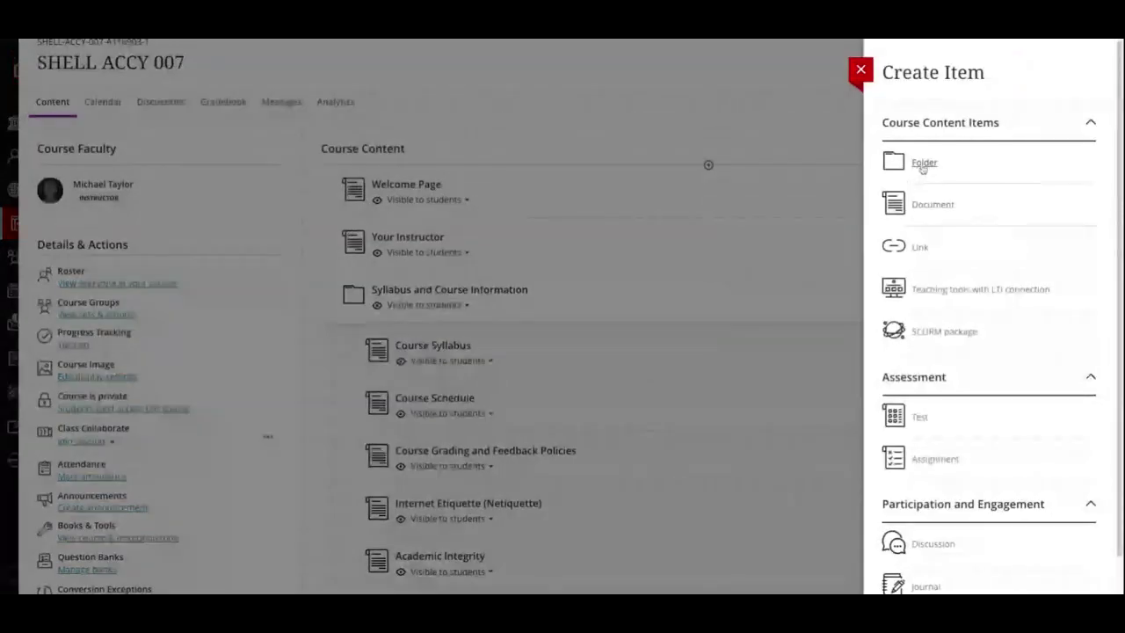
click(922, 167)
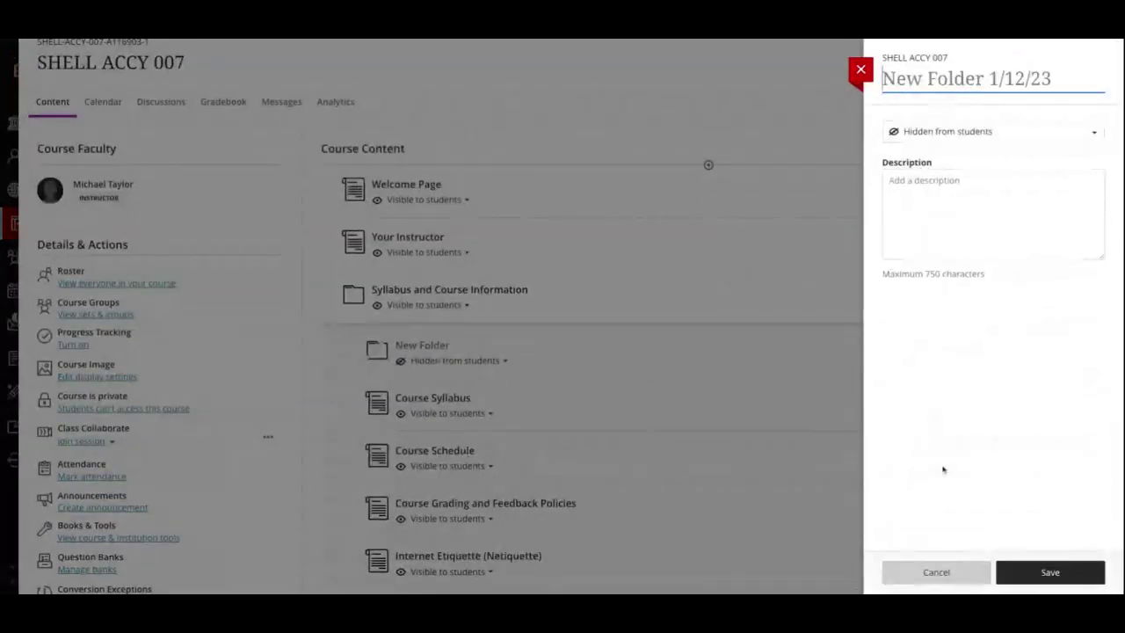
click(1026, 573)
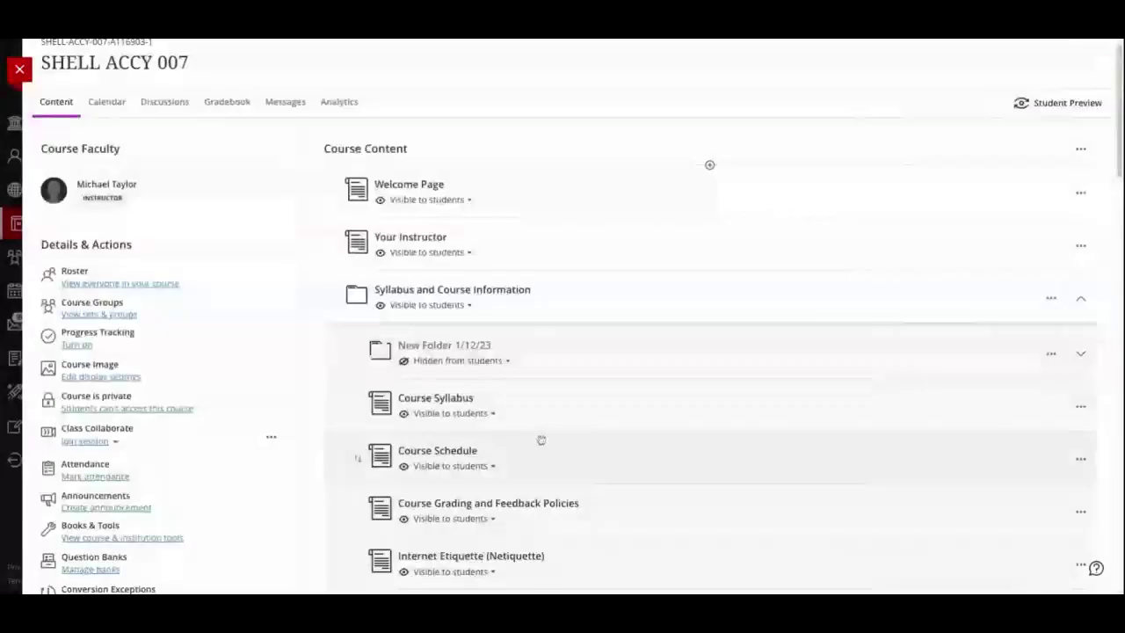
Expand the new subfolder and check which item types can be created inside it, then close the list without creating any
click(466, 348)
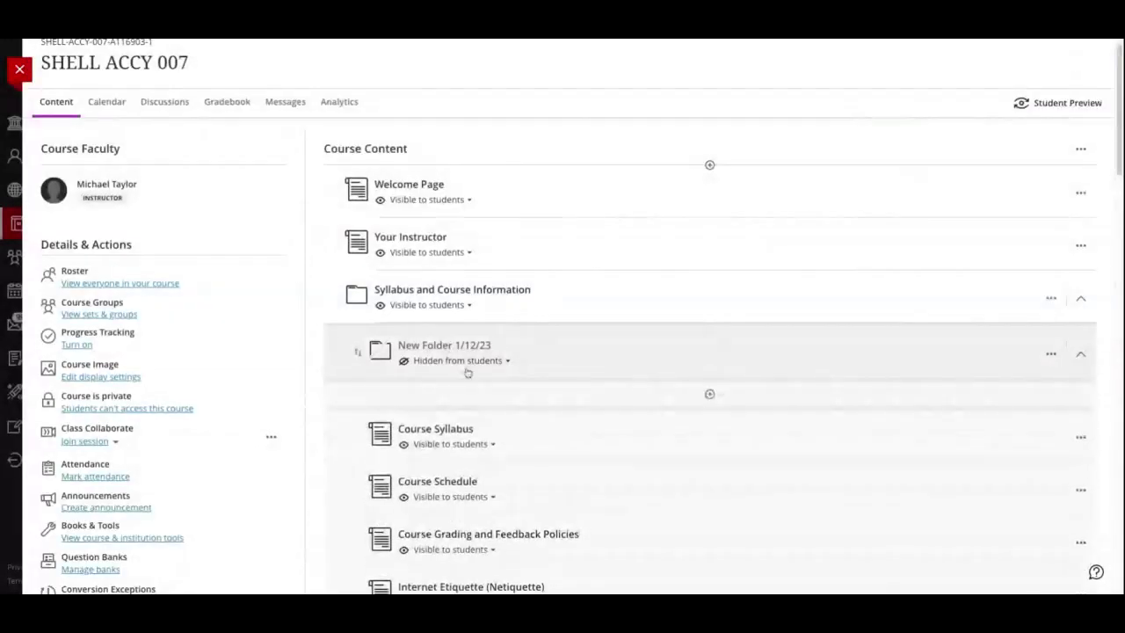
click(710, 395)
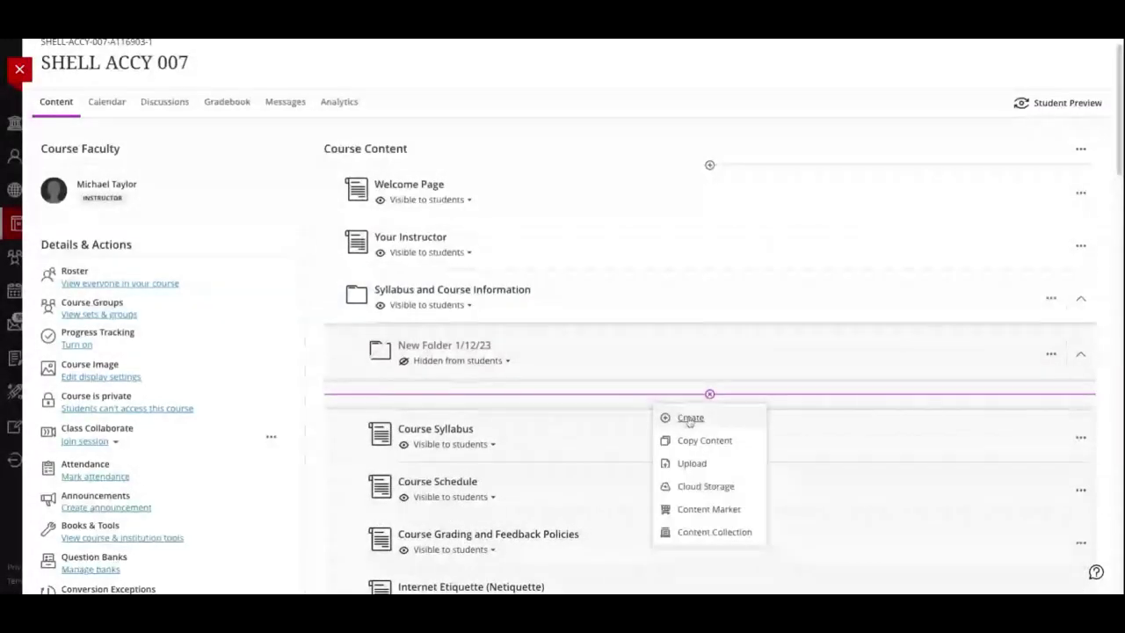
click(686, 417)
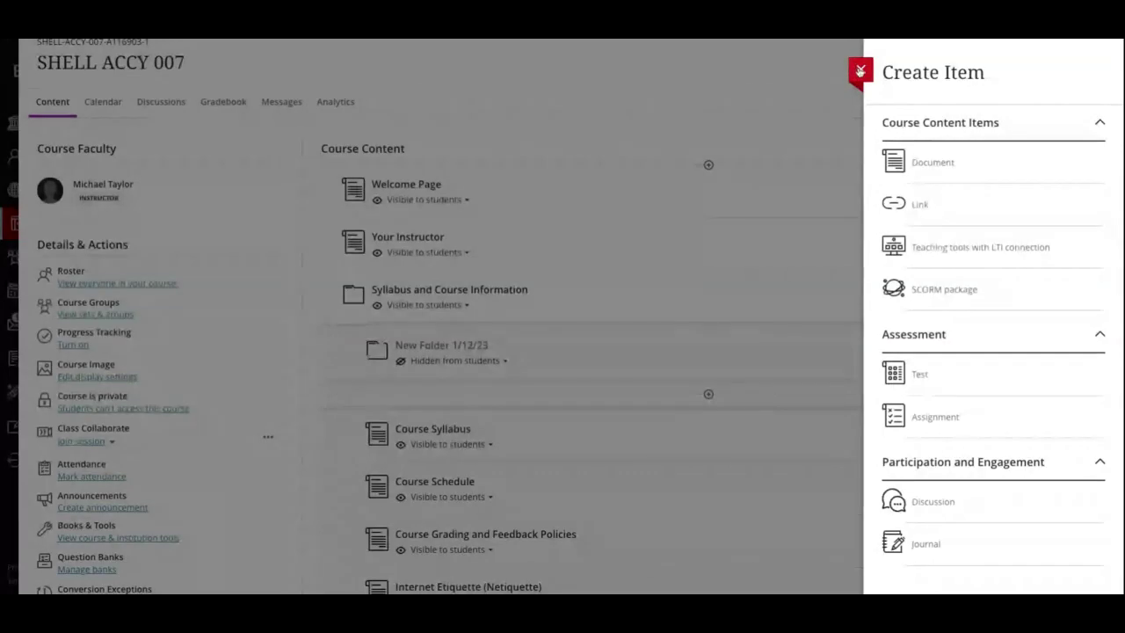
click(859, 70)
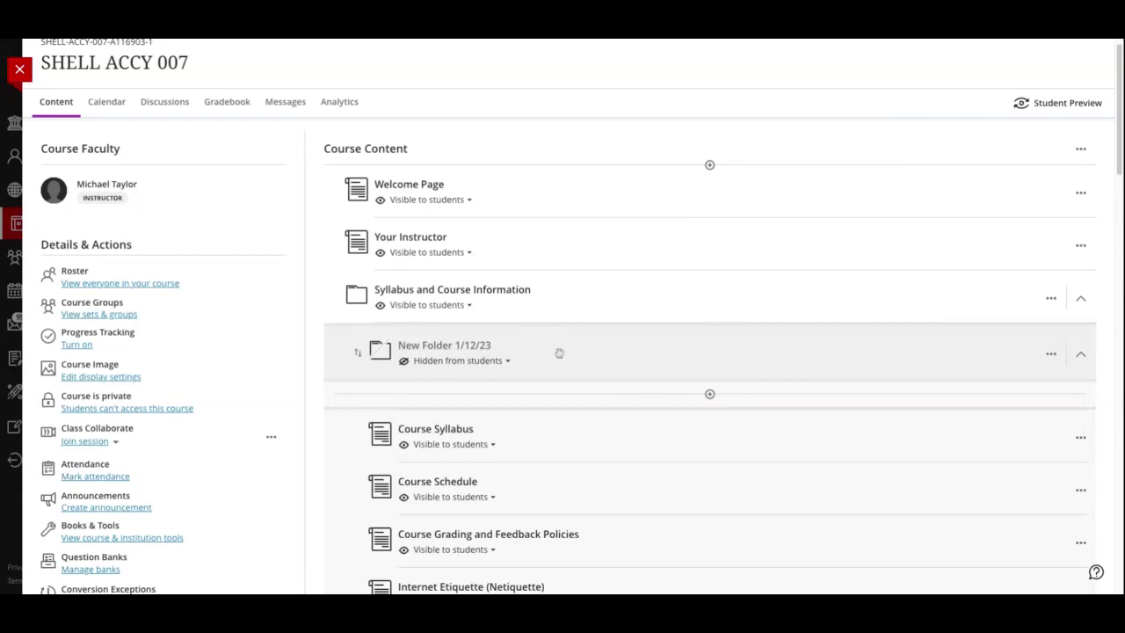
Review the course's conversion exceptions by priority level and close the conversion details
scroll(211, 331, down, 2)
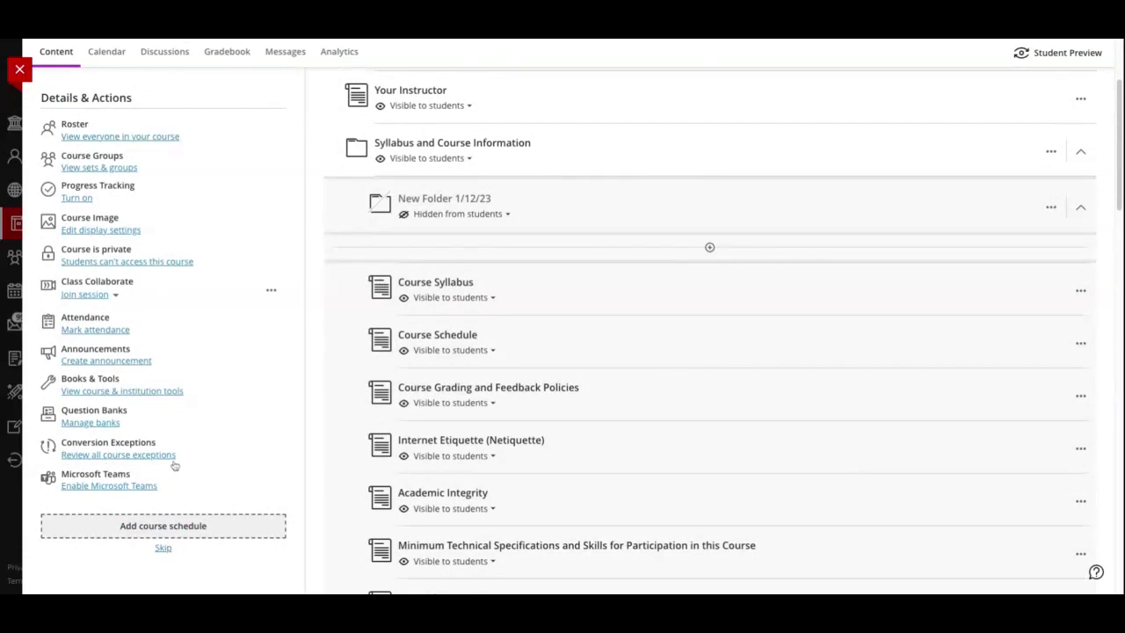
click(111, 457)
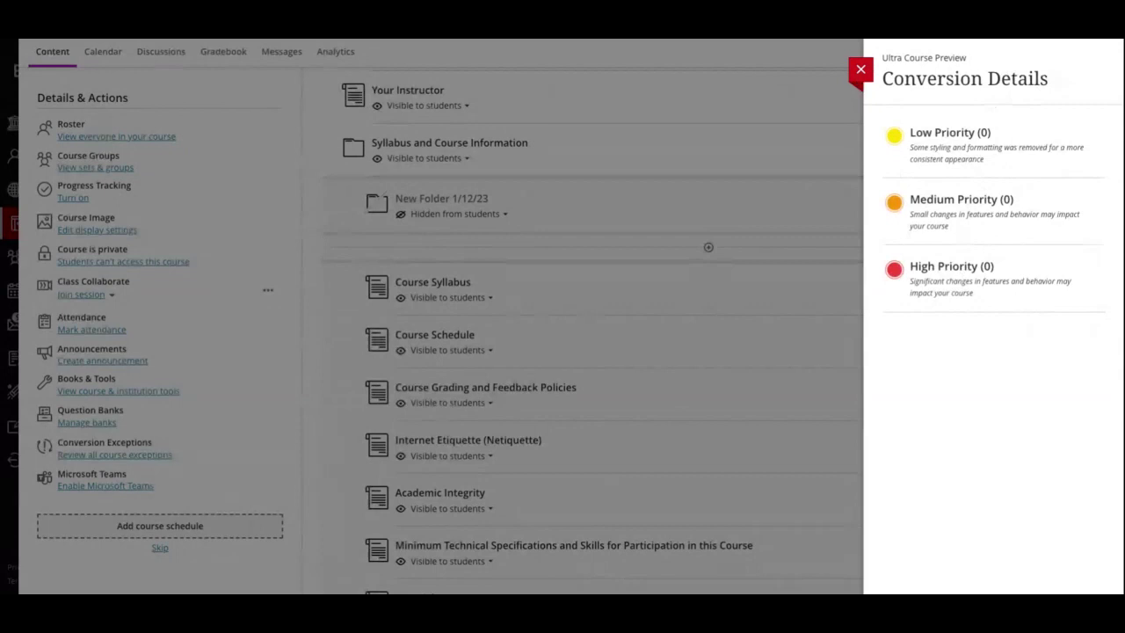
click(860, 72)
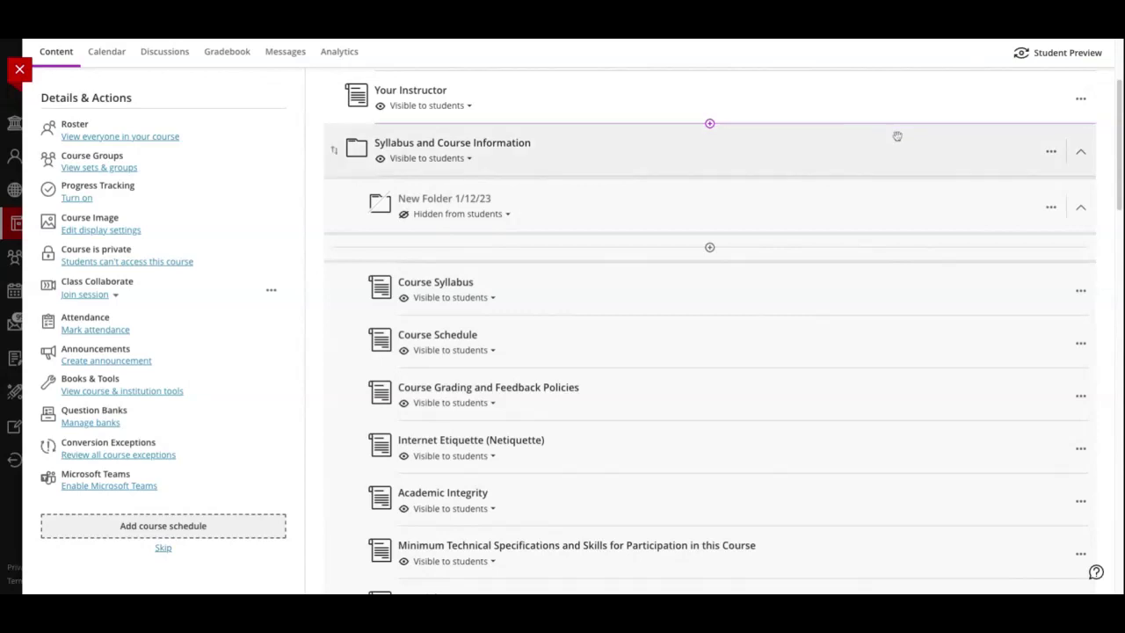
Look over the course content list once more and open the gradebook to view its gradable items
scroll(891, 230, down, 1)
scroll(892, 230, down, 2)
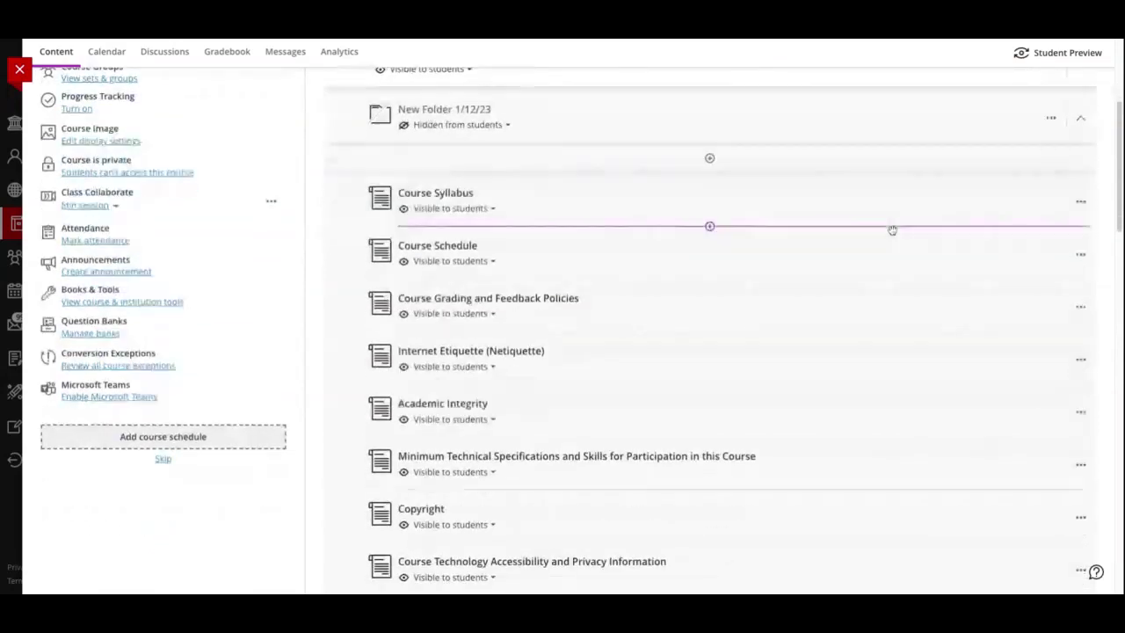
scroll(891, 226, up, 5)
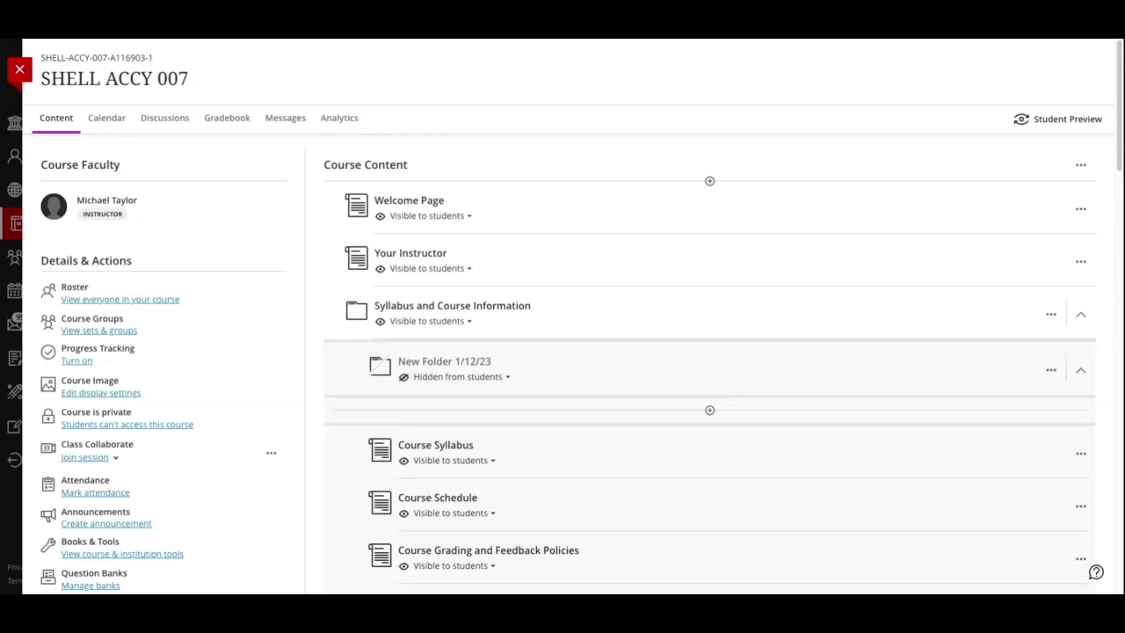
mouse_move(362, 242)
mouse_move(612, 413)
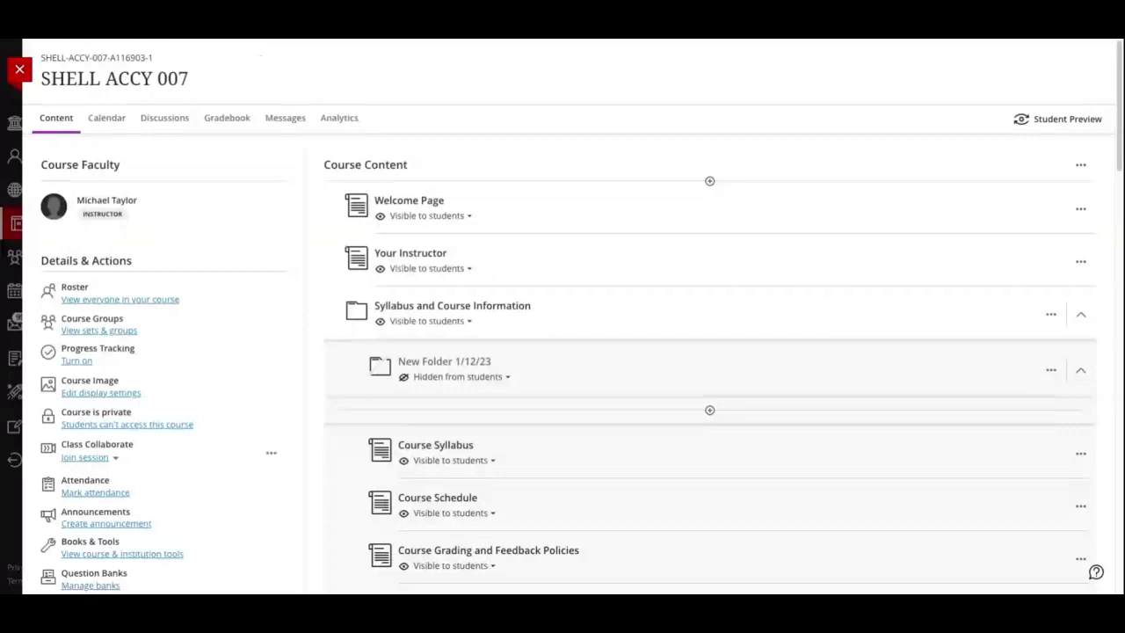
click(233, 122)
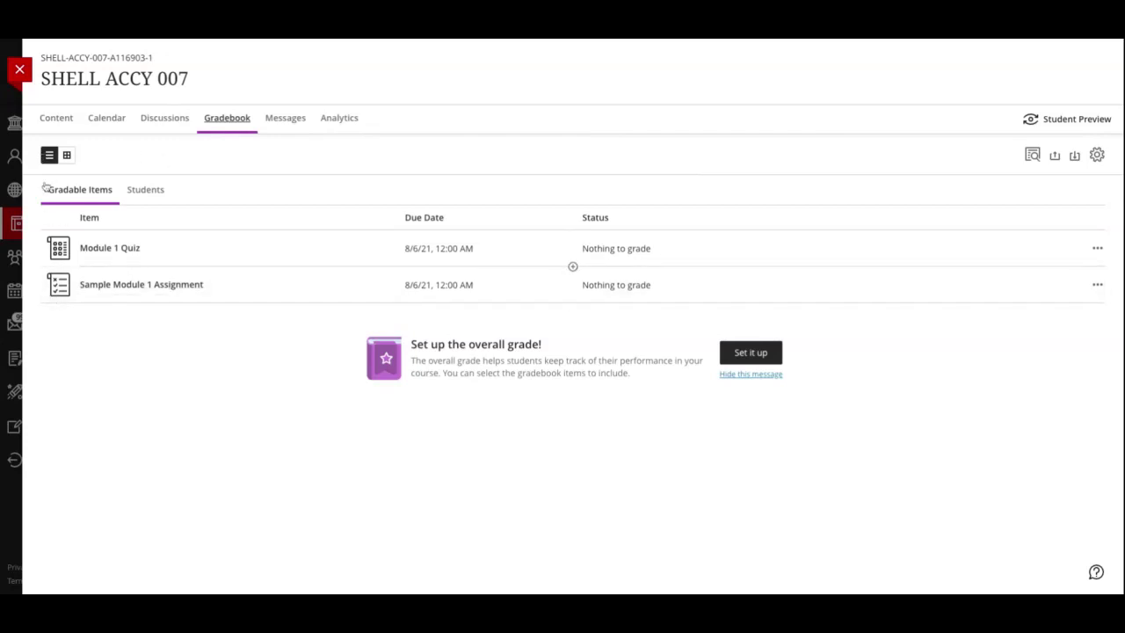
View the gradebook's student list, return to its gradable items, and switch the gradebook to the grid view
click(151, 189)
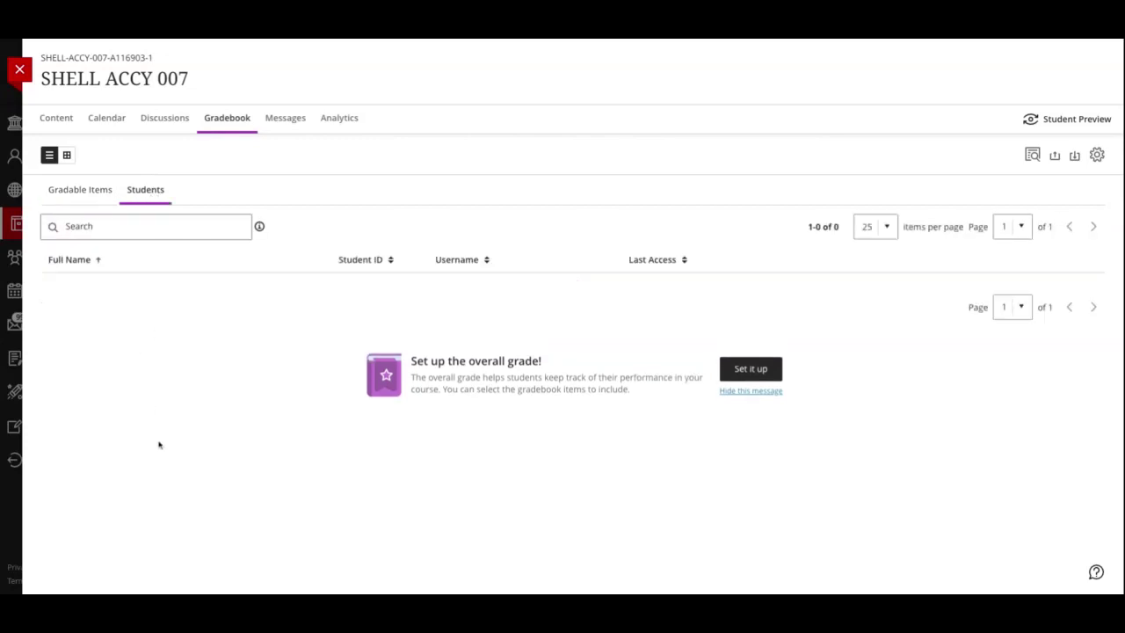
click(79, 190)
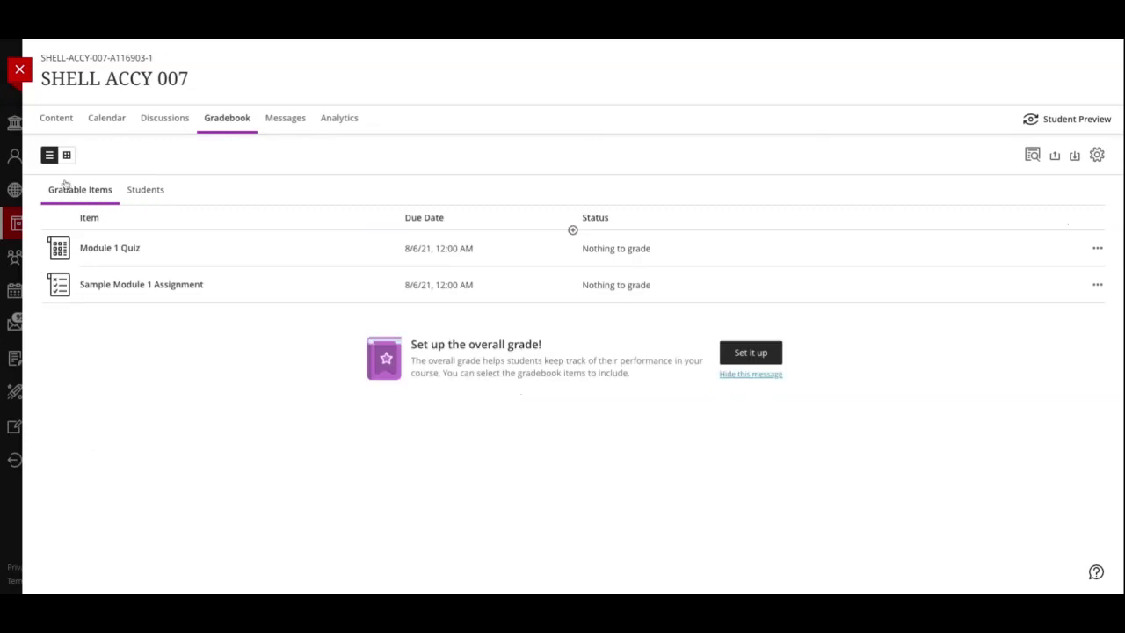
click(67, 156)
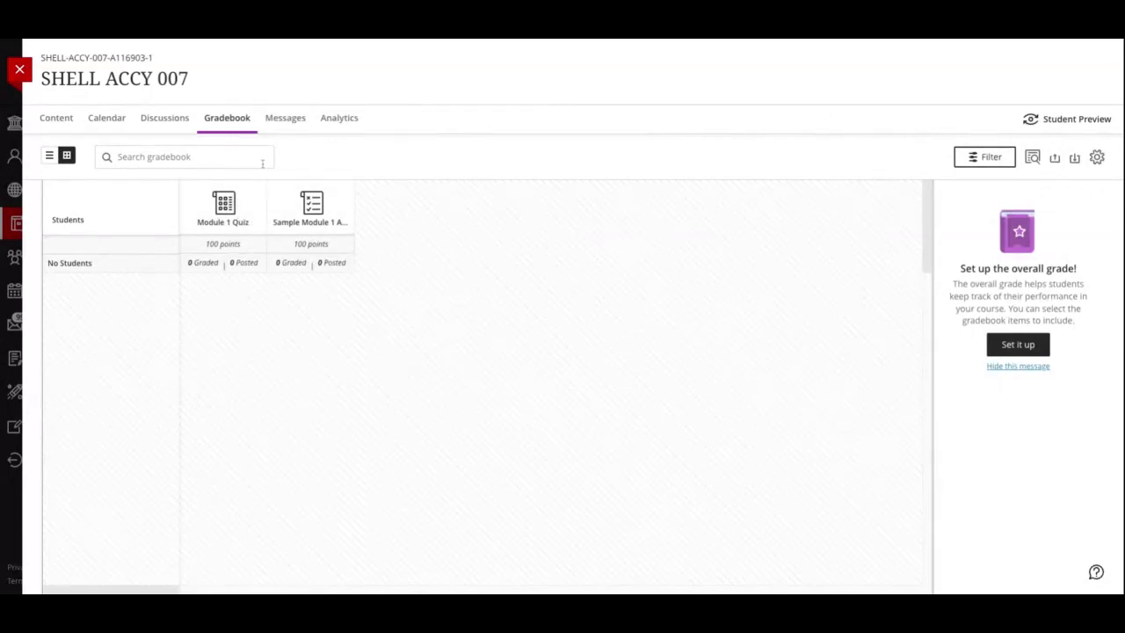
In the gradebook's Letter grading schema, delete the C-, C+, B-, B+ and A- grade rows
click(1097, 157)
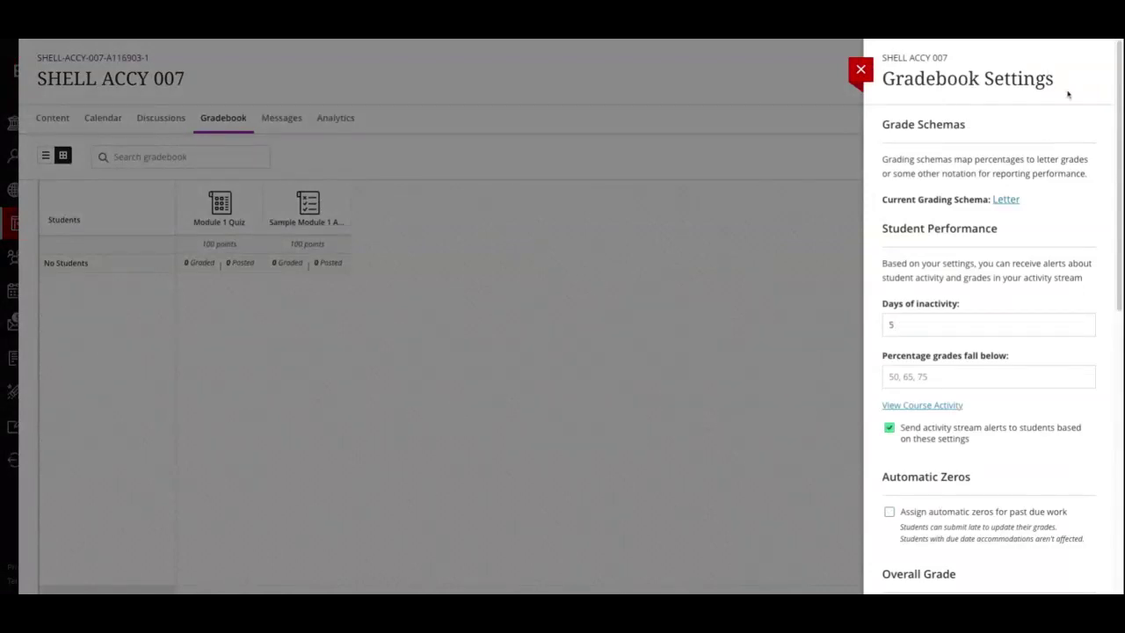
click(1006, 200)
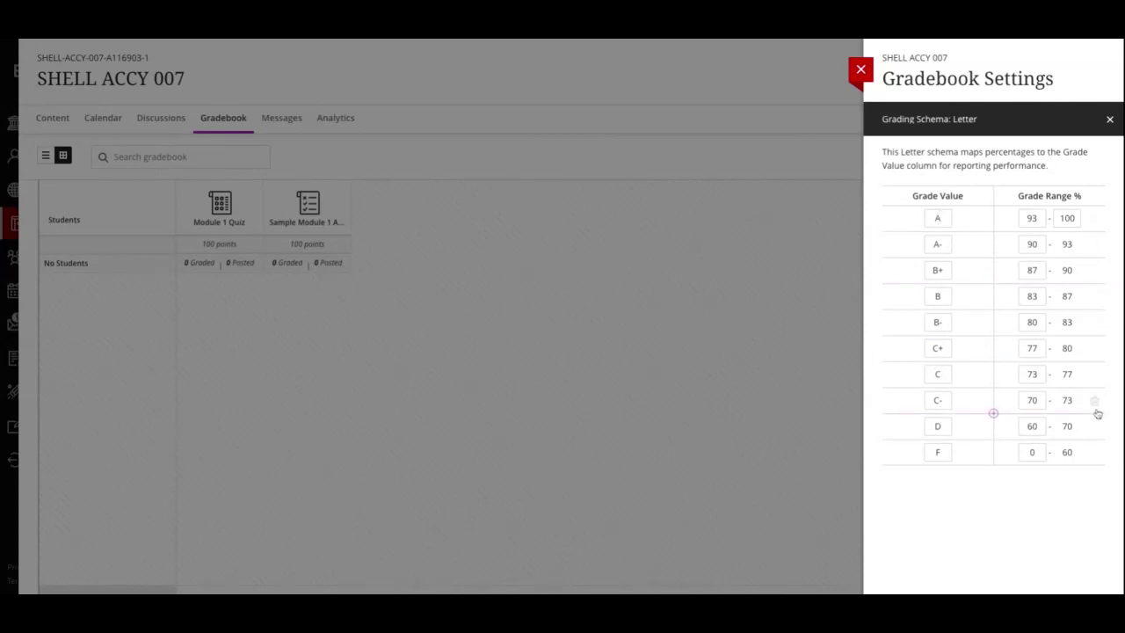
click(1093, 401)
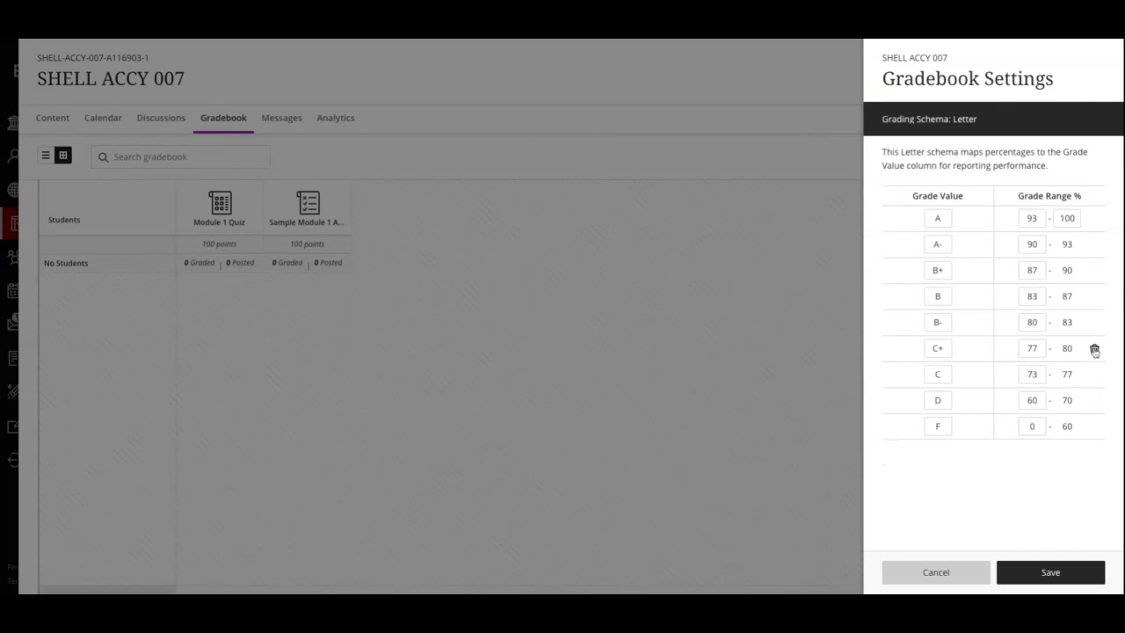
click(1094, 348)
click(1094, 323)
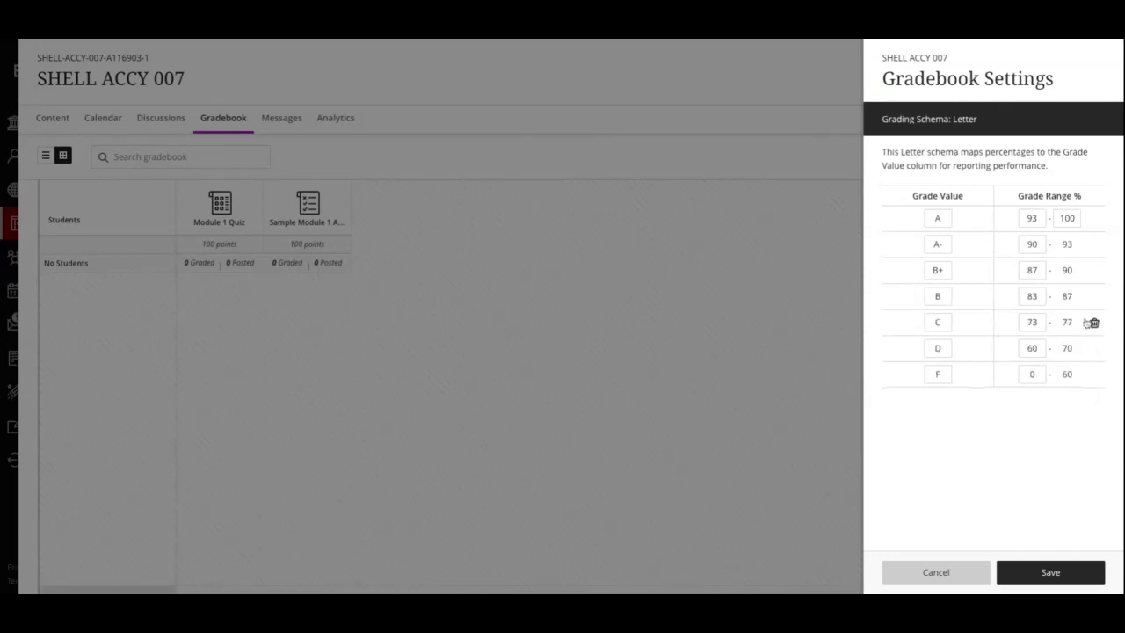
click(1094, 271)
click(1094, 244)
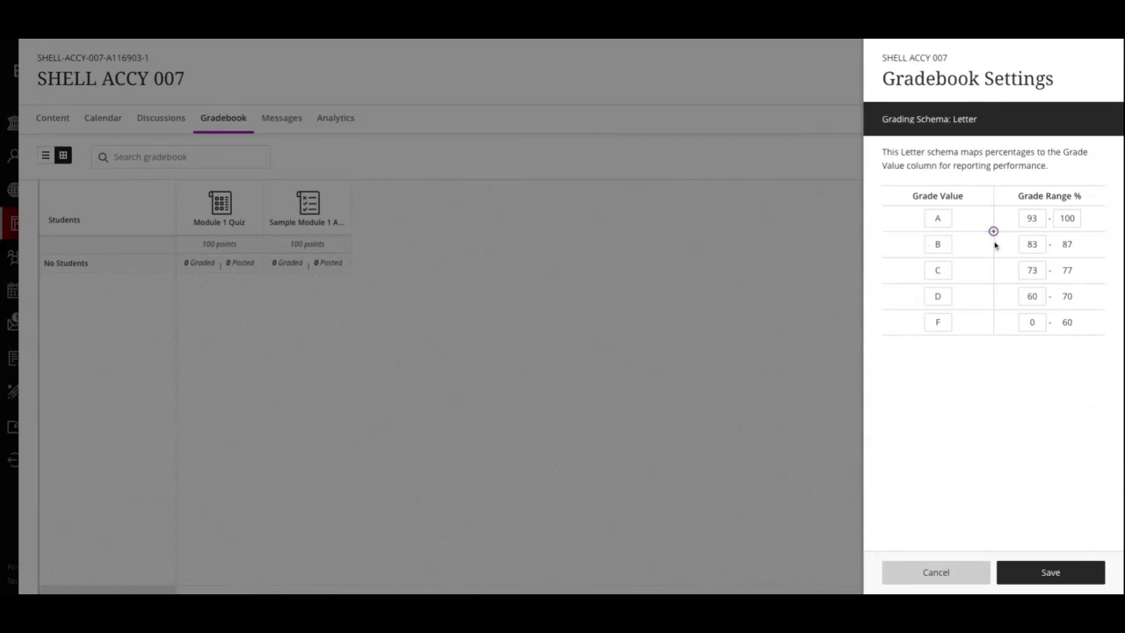
Insert an A- grade between A and B in the grading schema and set its lower limit to 92%
click(992, 232)
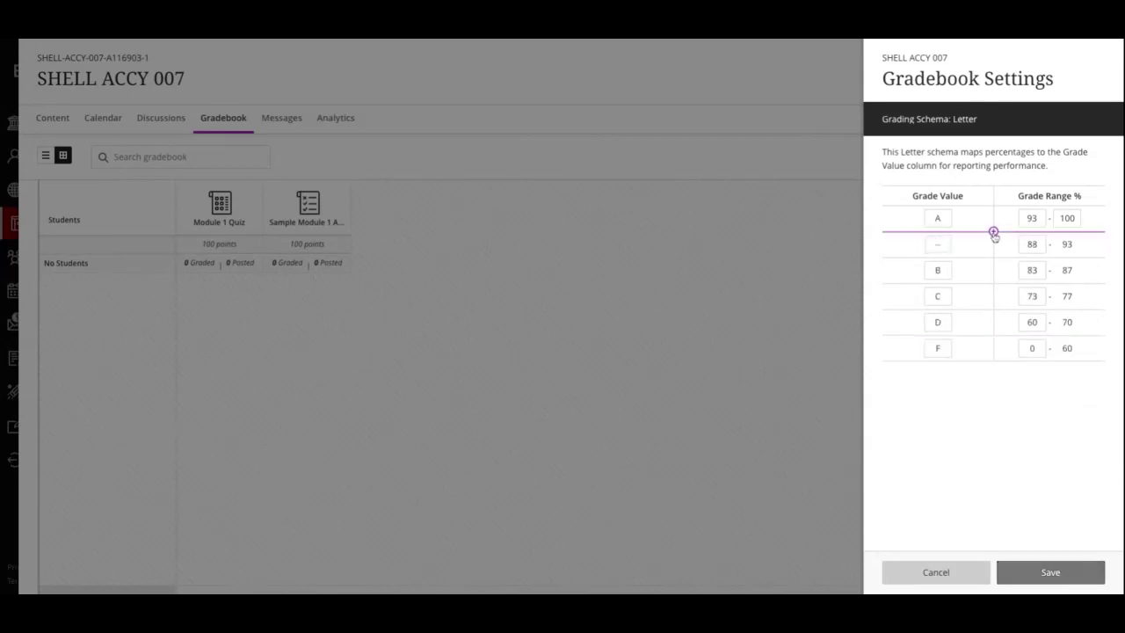
text(A-)
click(982, 448)
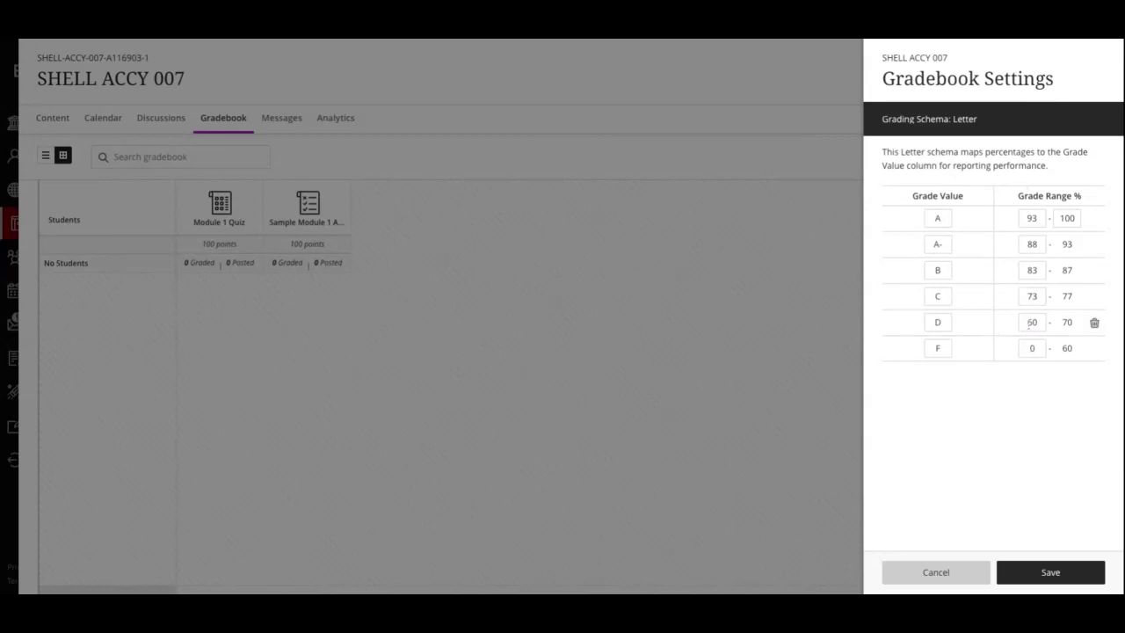
double_click(1030, 322)
double_click(1030, 246)
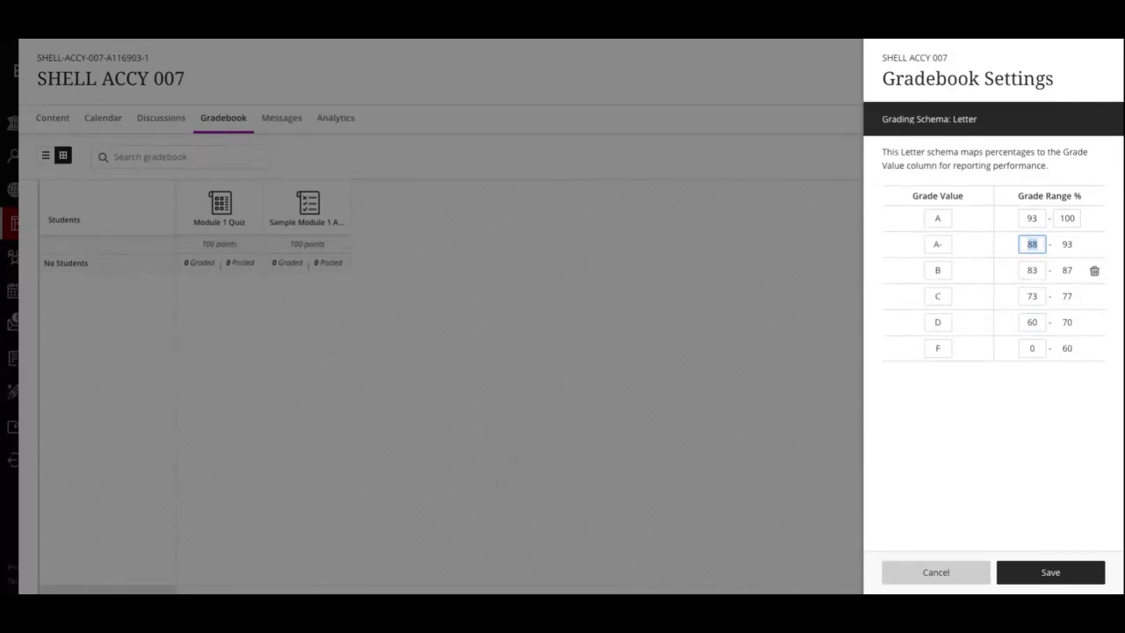
text(92)
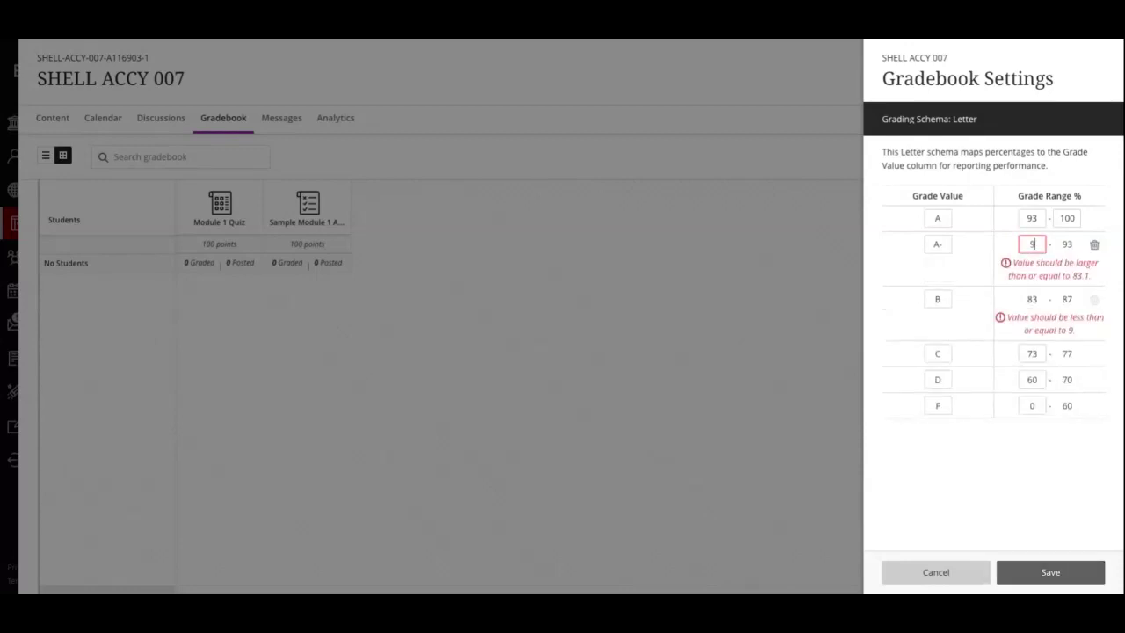
Set the A grade's lower limit to 95%, then save the revised grading schema and close the gradebook settings
double_click(1026, 218)
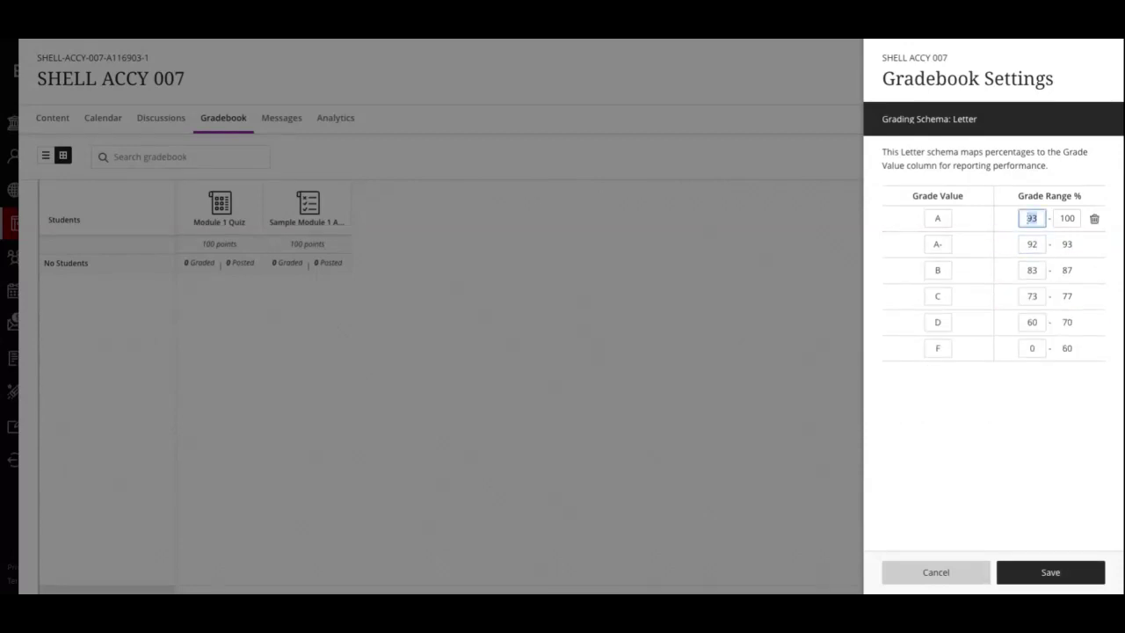
mouse_move(1017, 263)
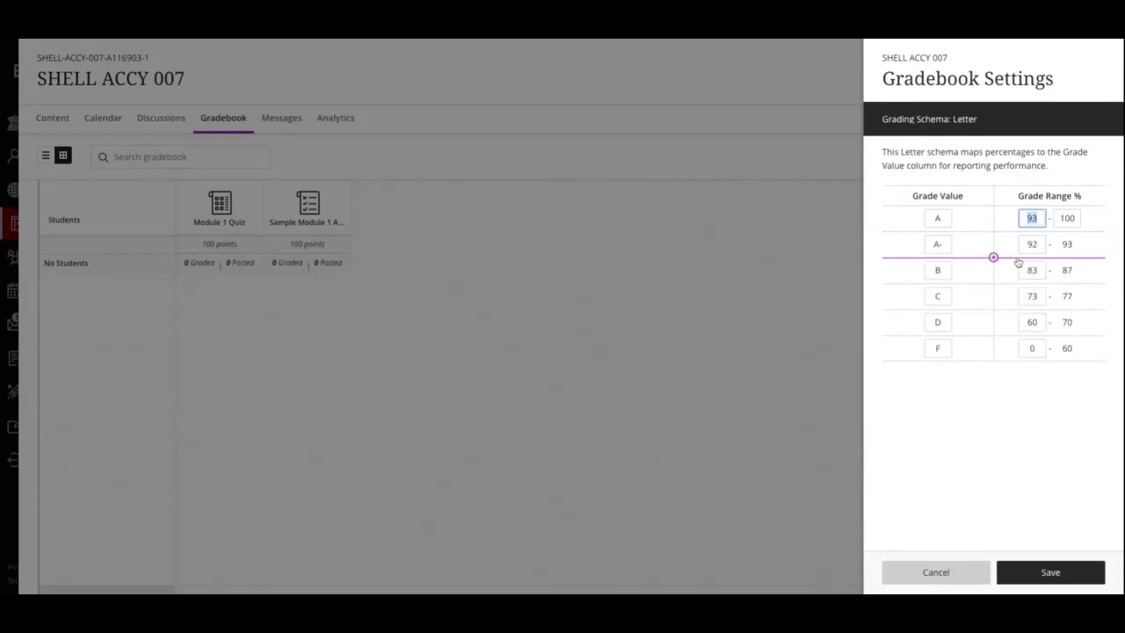
text(95)
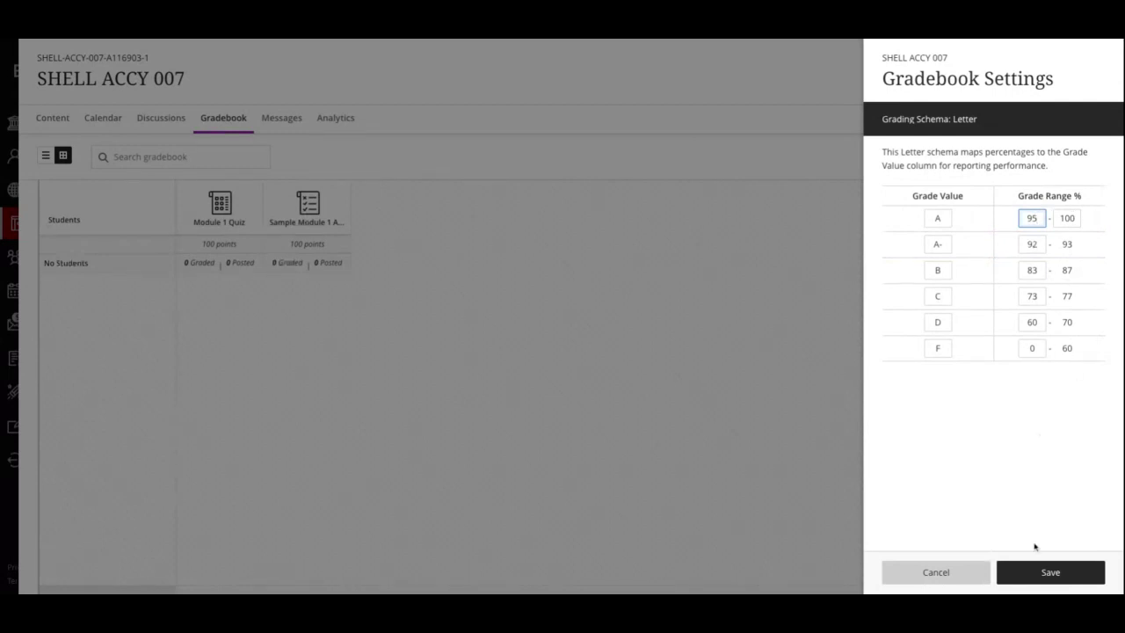
click(1051, 572)
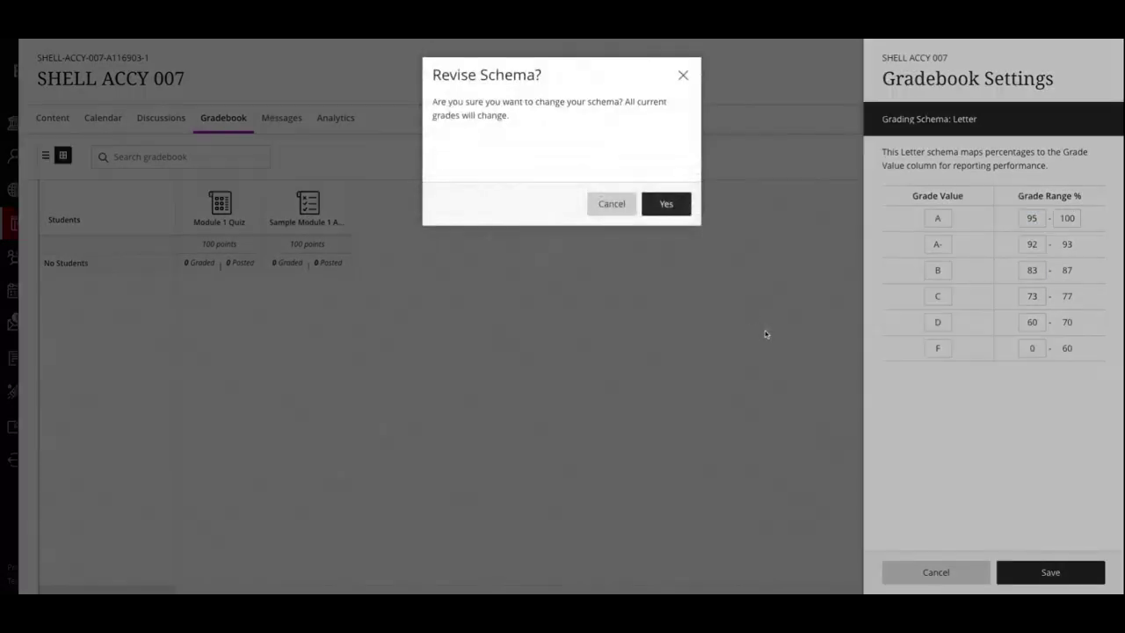
click(673, 205)
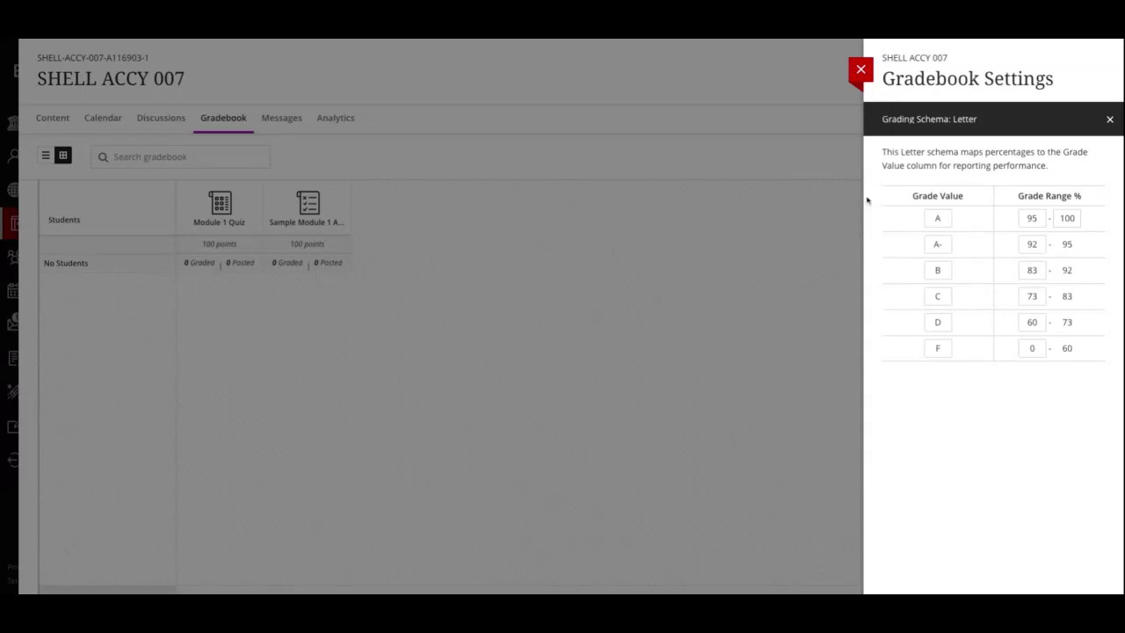
click(861, 74)
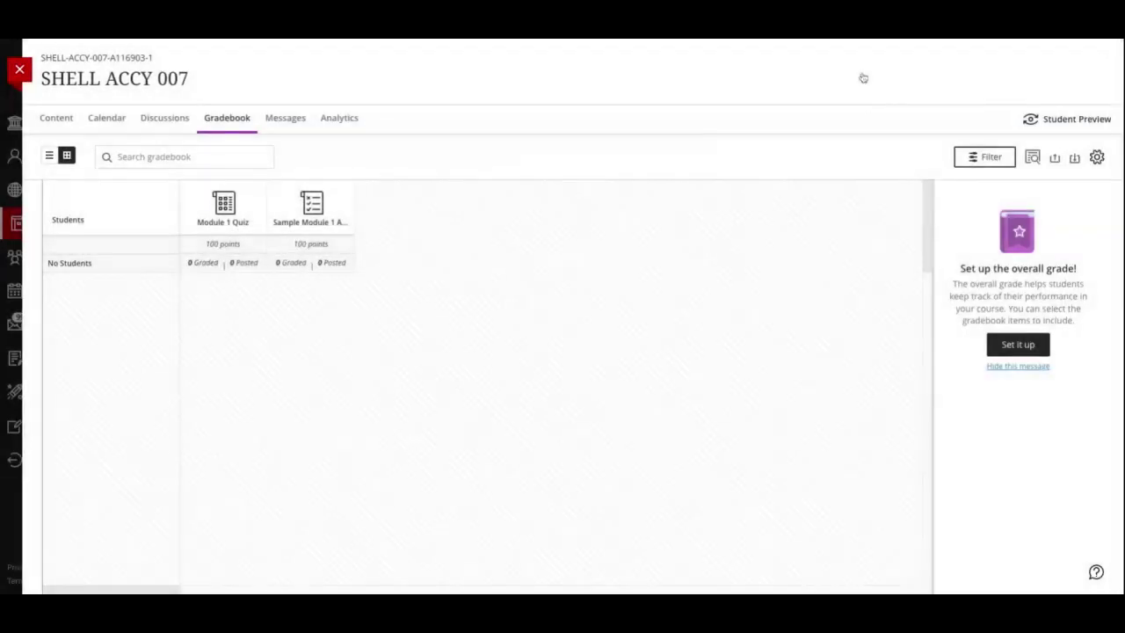
Reopen the gradebook settings and examine the student performance alerts, automatic zeros and overall grade options
click(1097, 158)
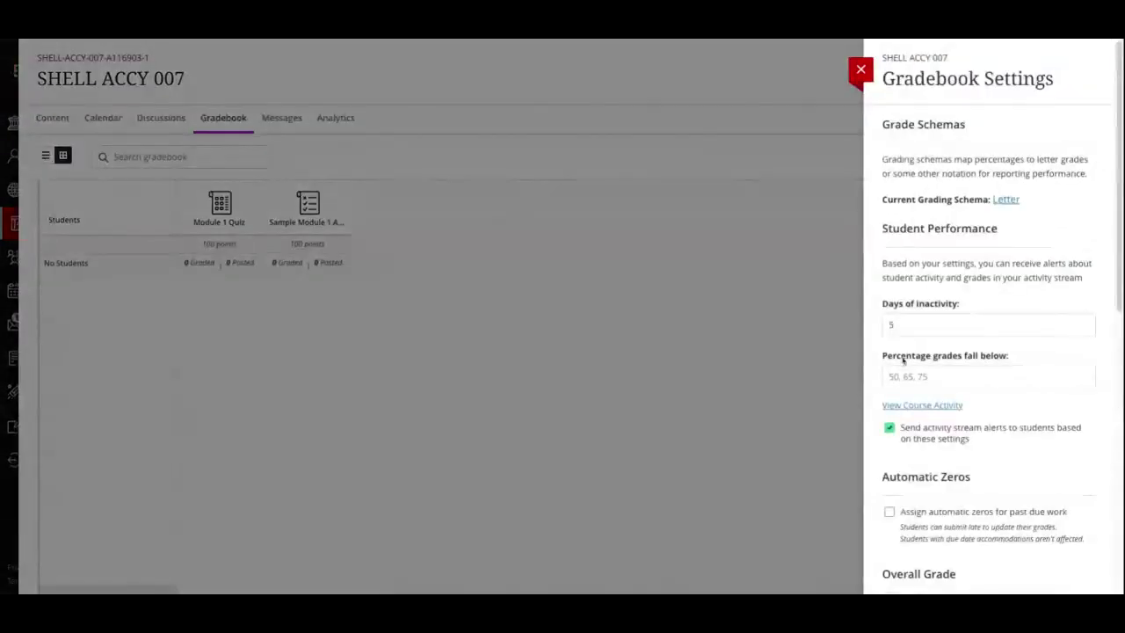
scroll(893, 360, down, 1)
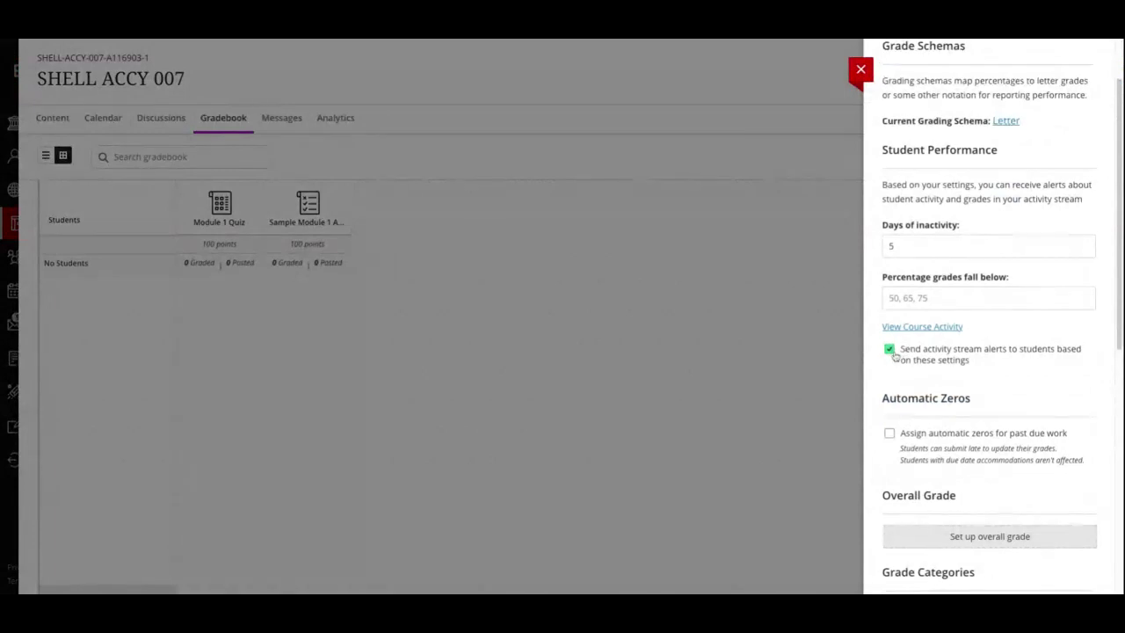
scroll(894, 355, down, 1)
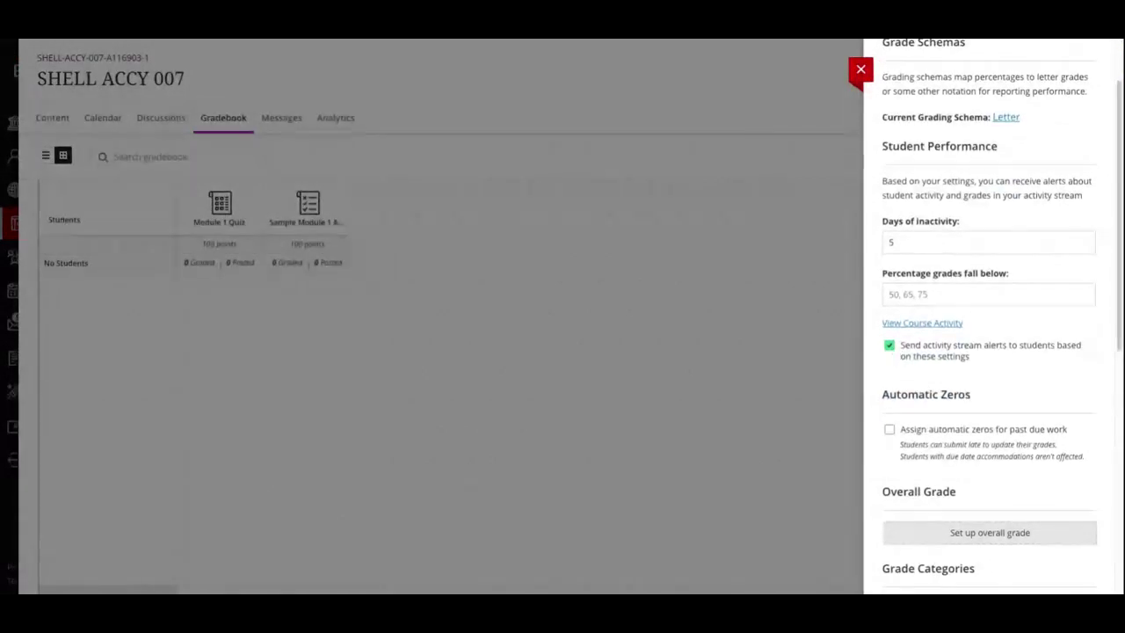
scroll(894, 355, down, 1)
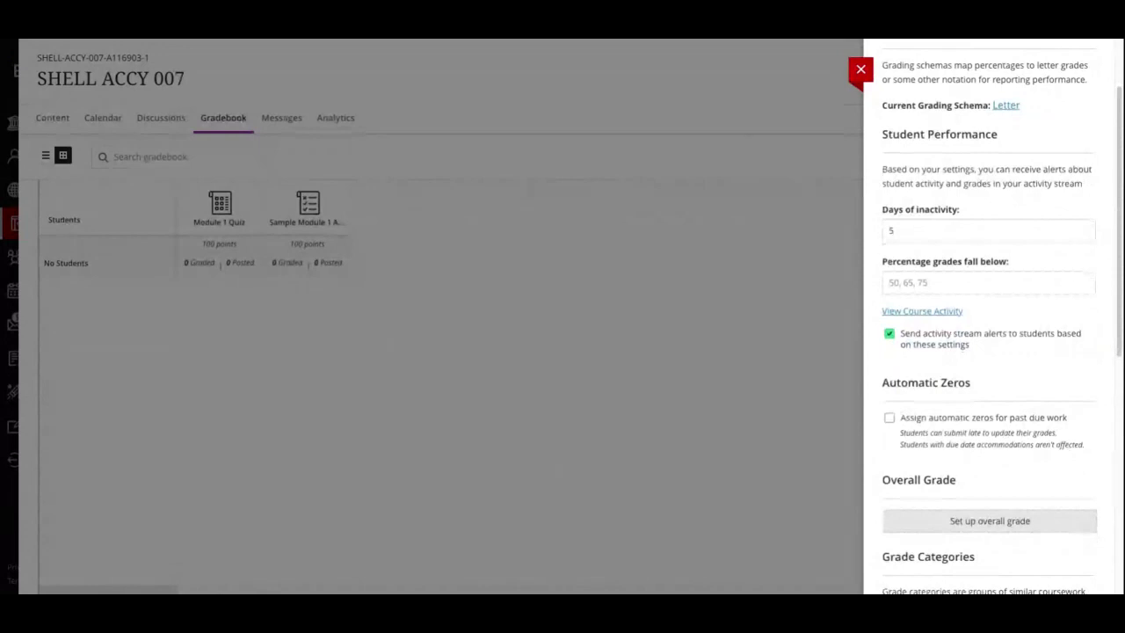
scroll(989, 317, down, 1)
scroll(989, 316, up, 2)
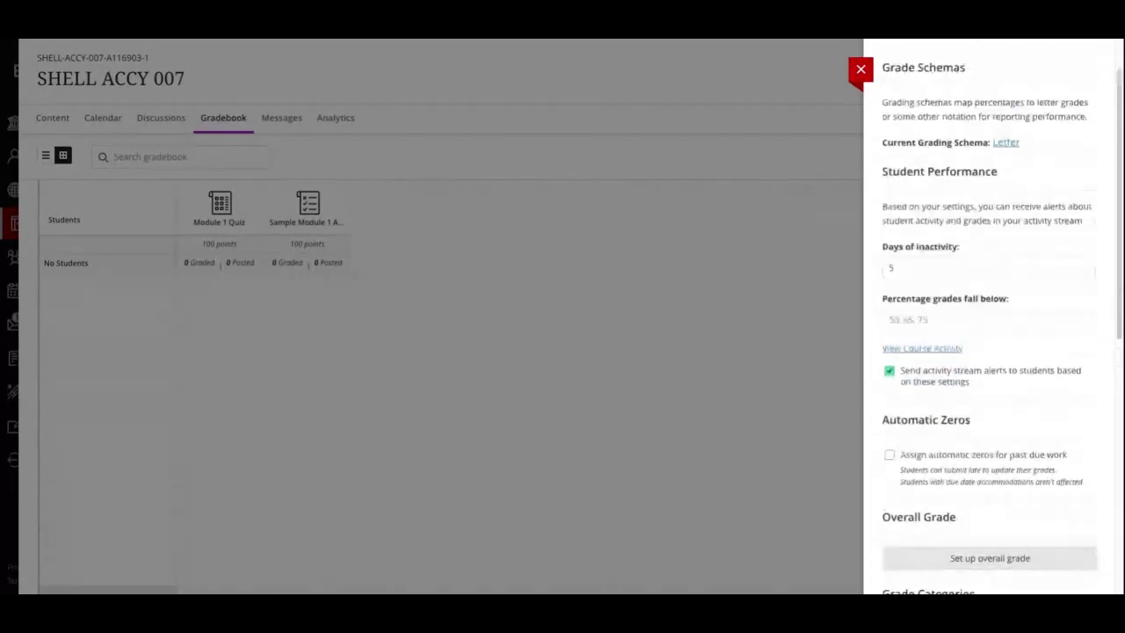
scroll(883, 228, up, 1)
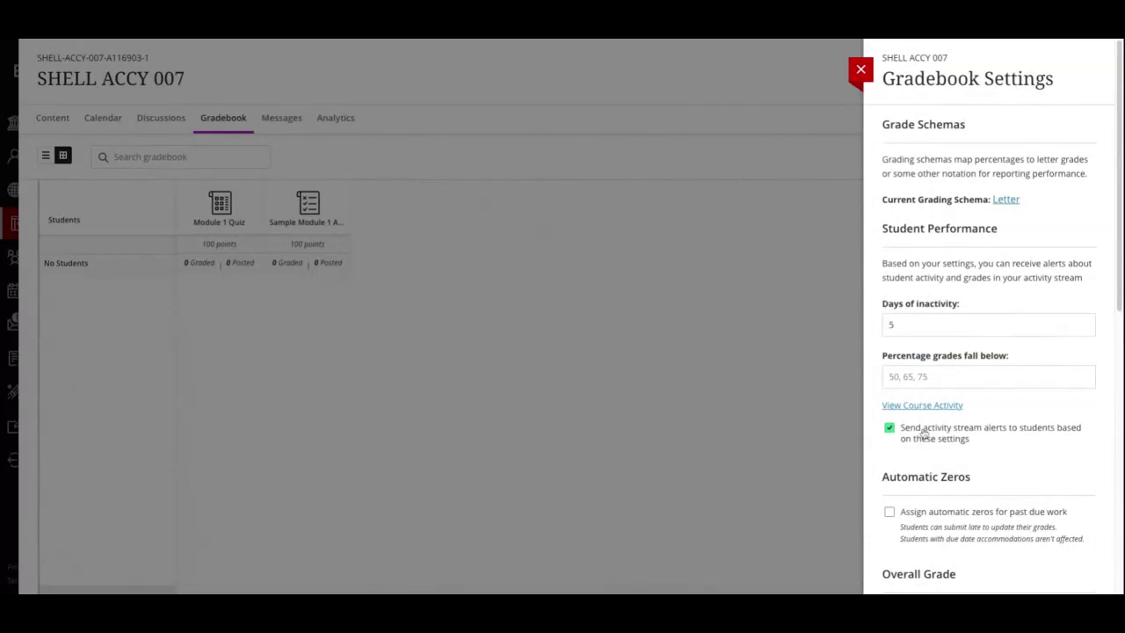
scroll(923, 434, down, 1)
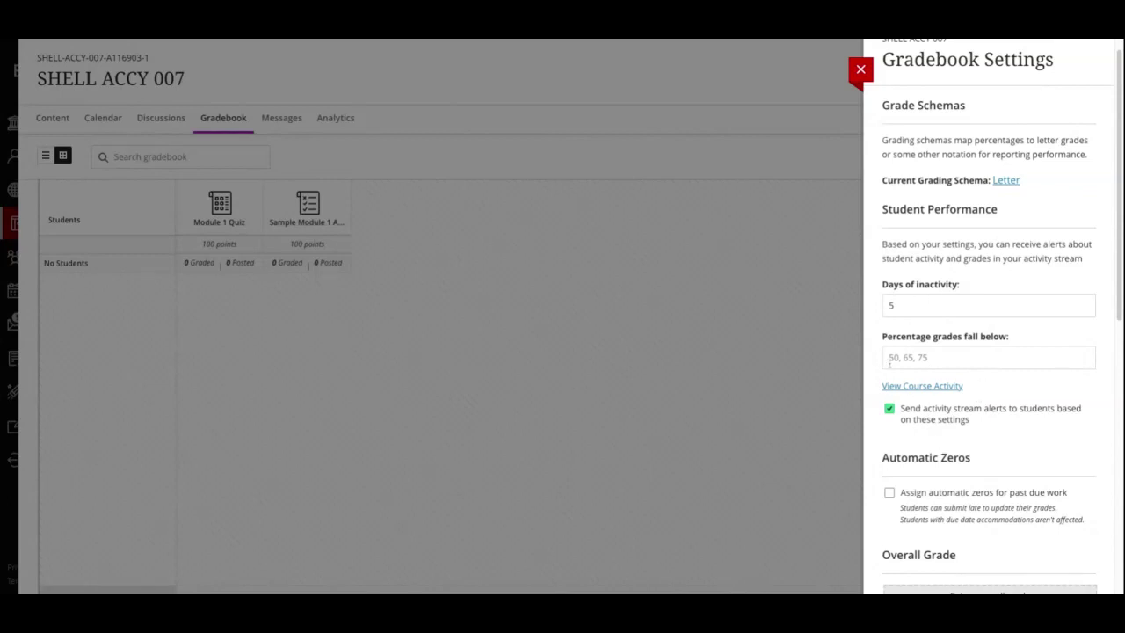
scroll(879, 287, down, 1)
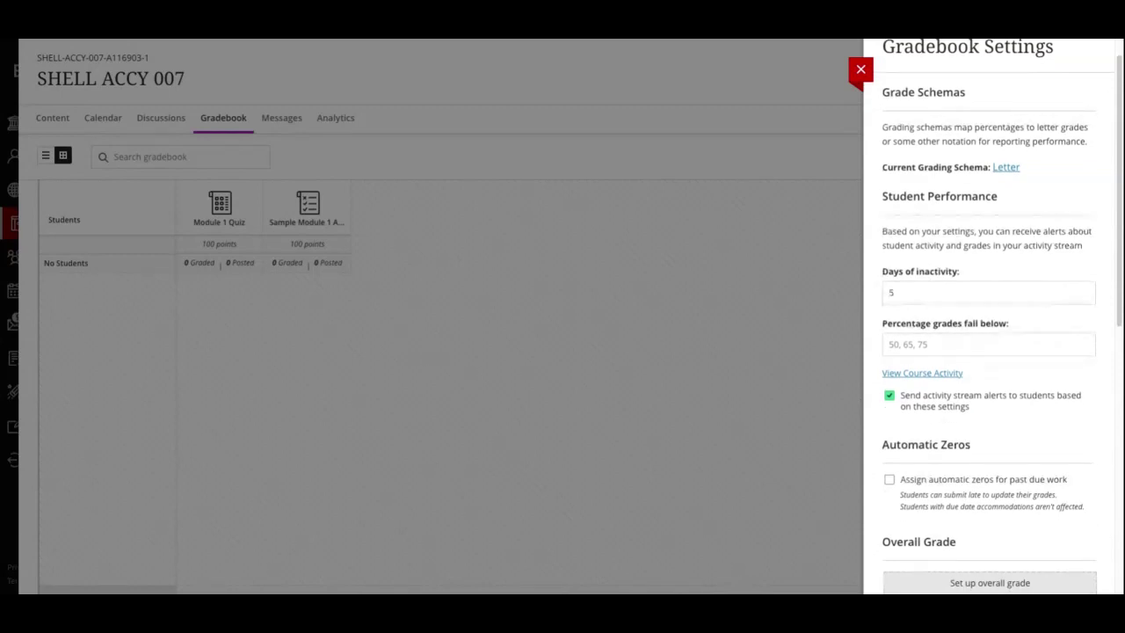
scroll(901, 266, down, 3)
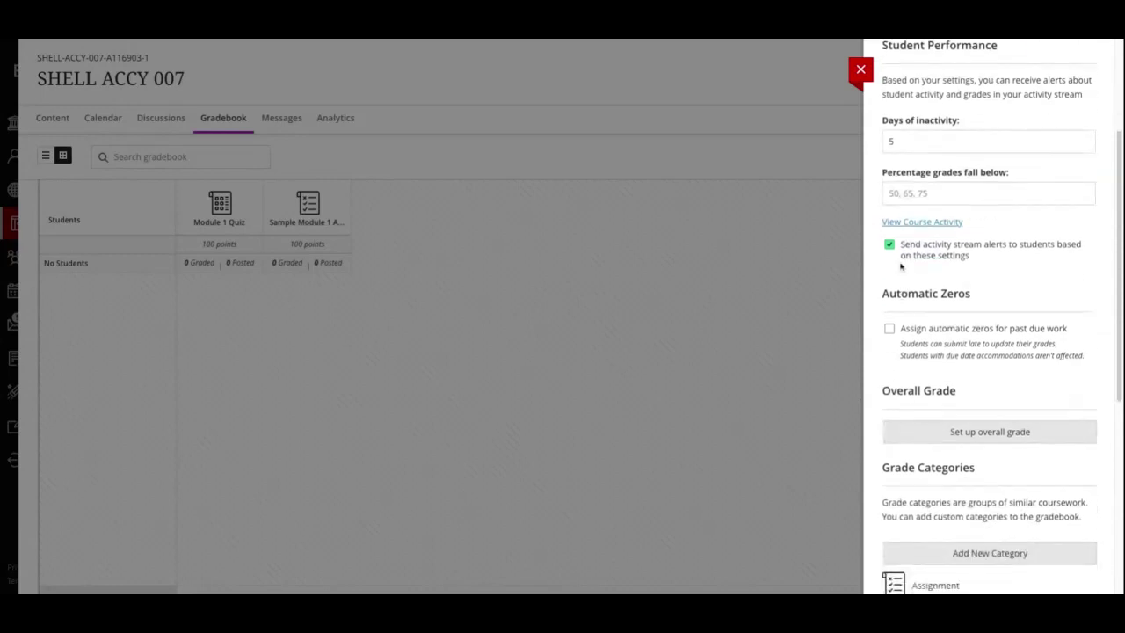
scroll(900, 266, up, 3)
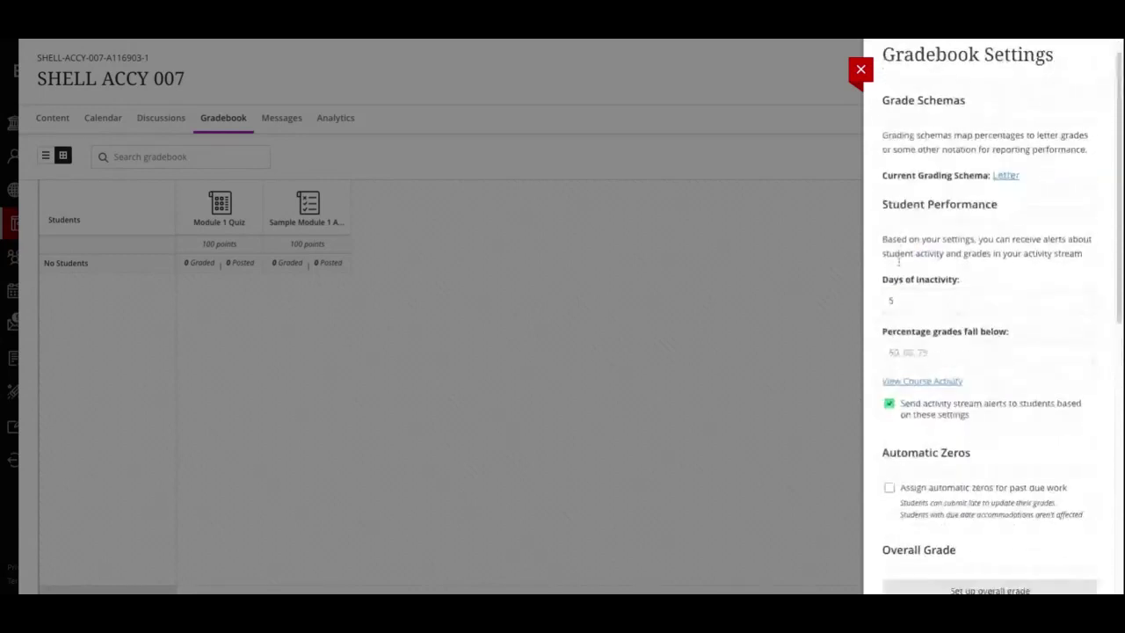
scroll(898, 260, down, 3)
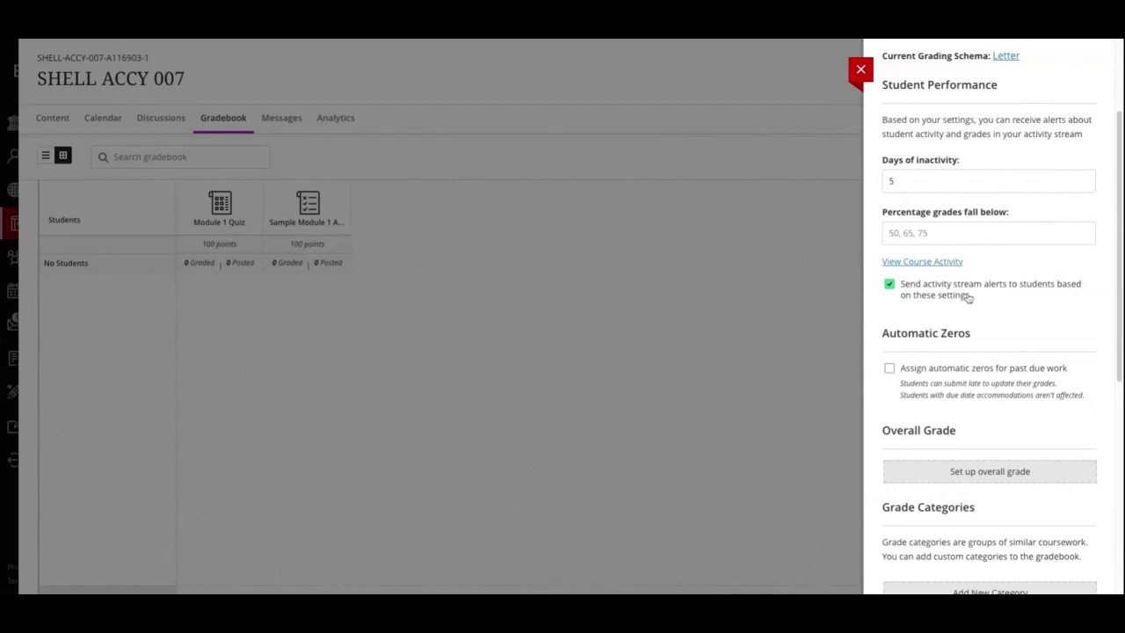
scroll(961, 293, down, 4)
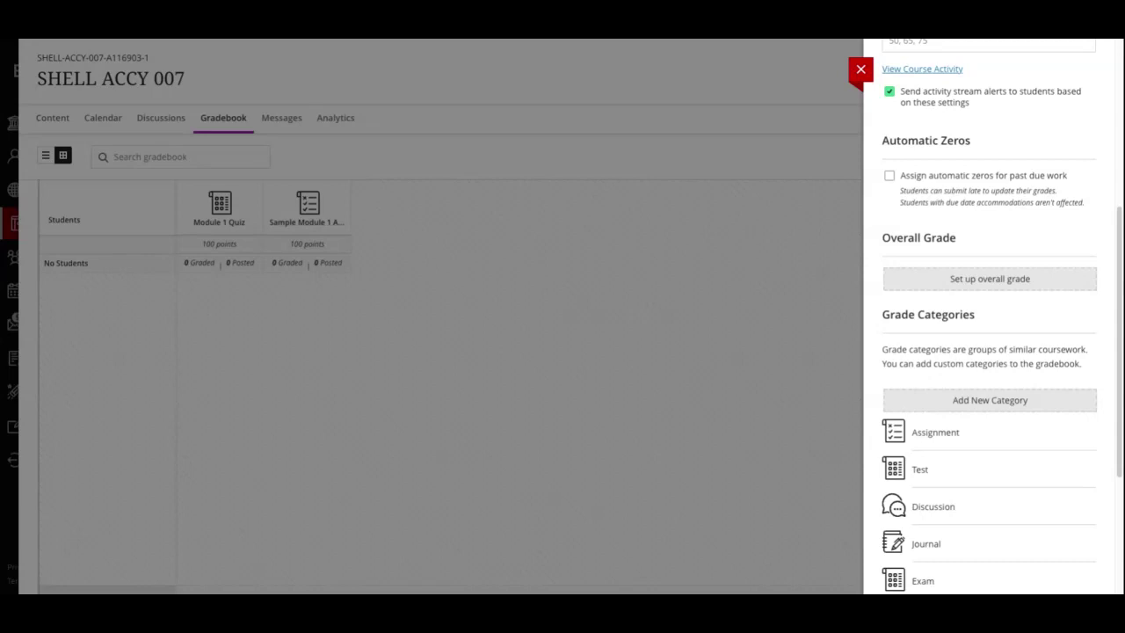
scroll(887, 262, down, 2)
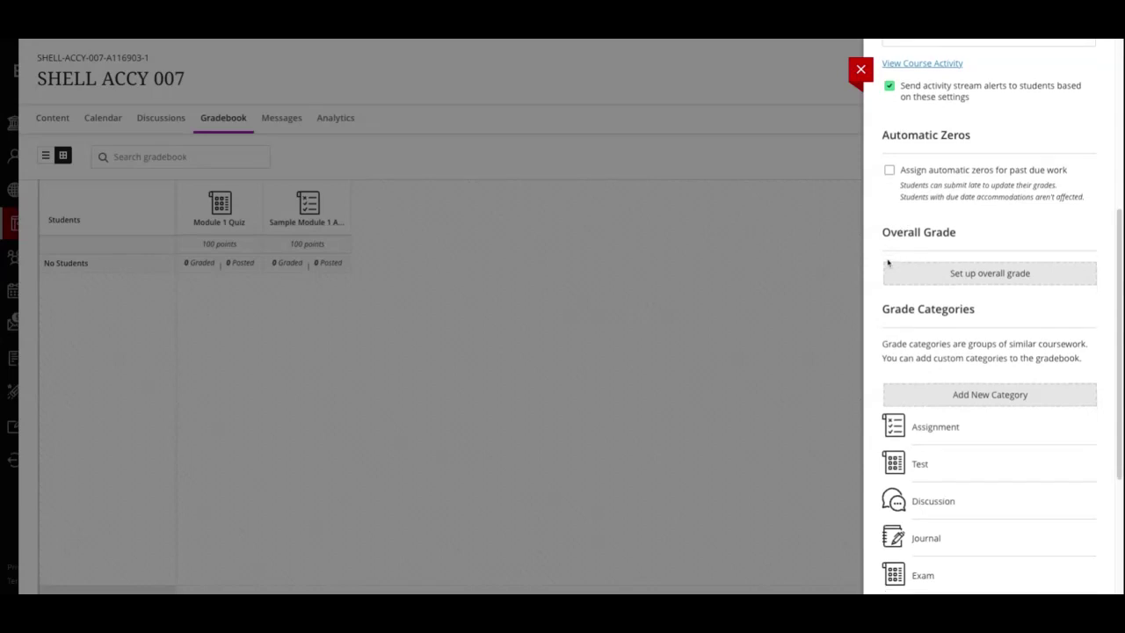
Add a custom grade category named Field Trip to the gradebook
scroll(887, 262, down, 5)
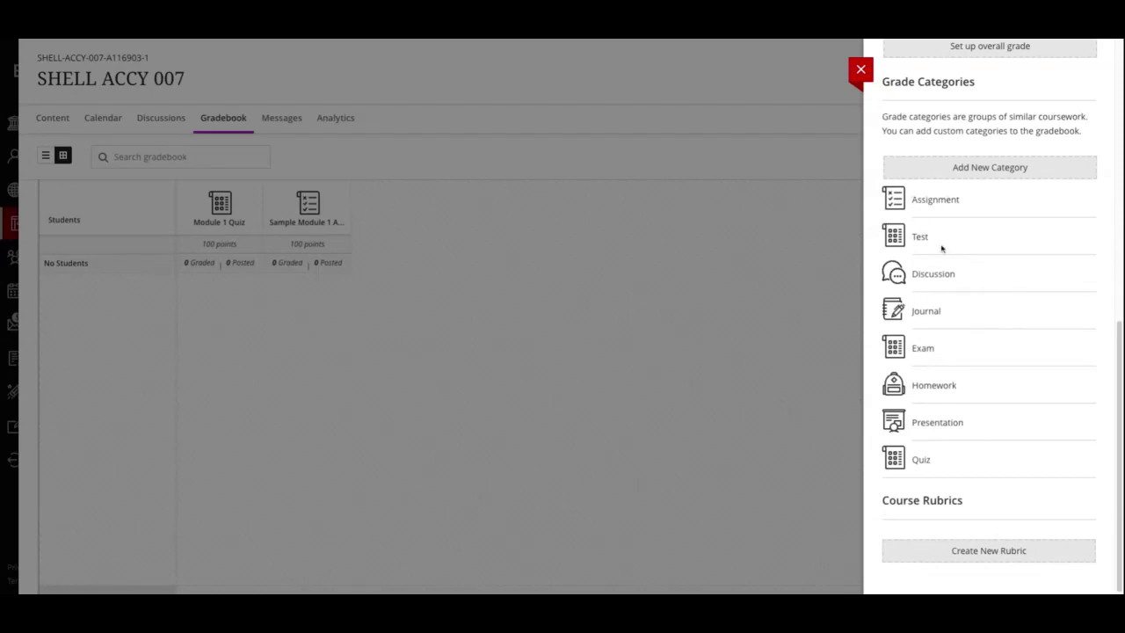
click(1000, 172)
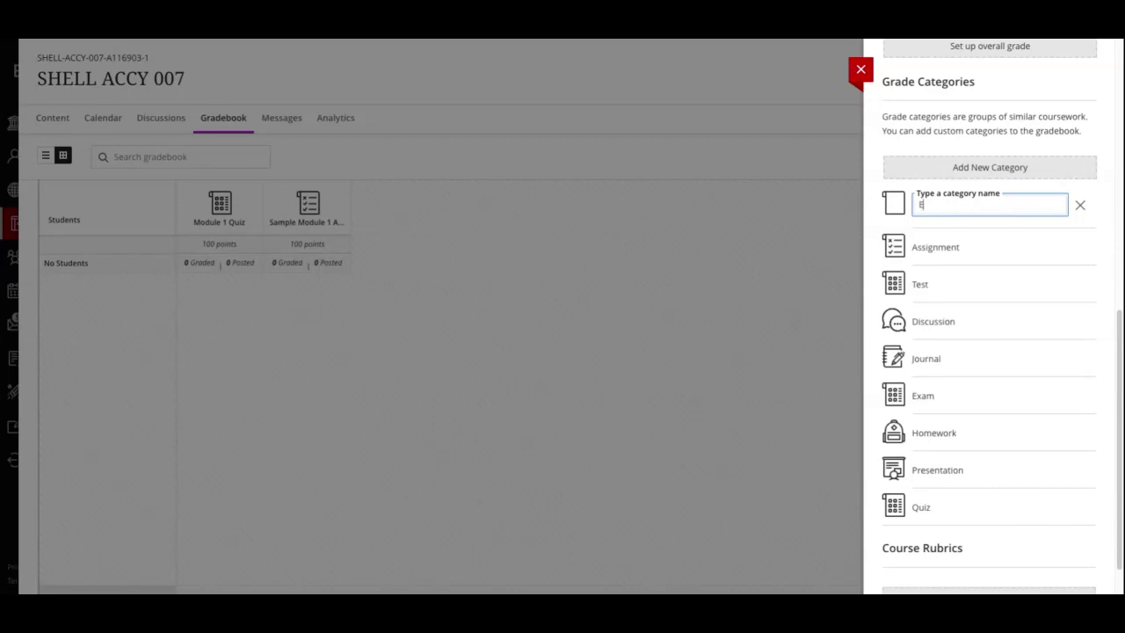
text(Feild)
key(BackSpace)
key(BackSpace)
key(BackSpace)
key(BackSpace)
text(ield Trip)
key(Return)
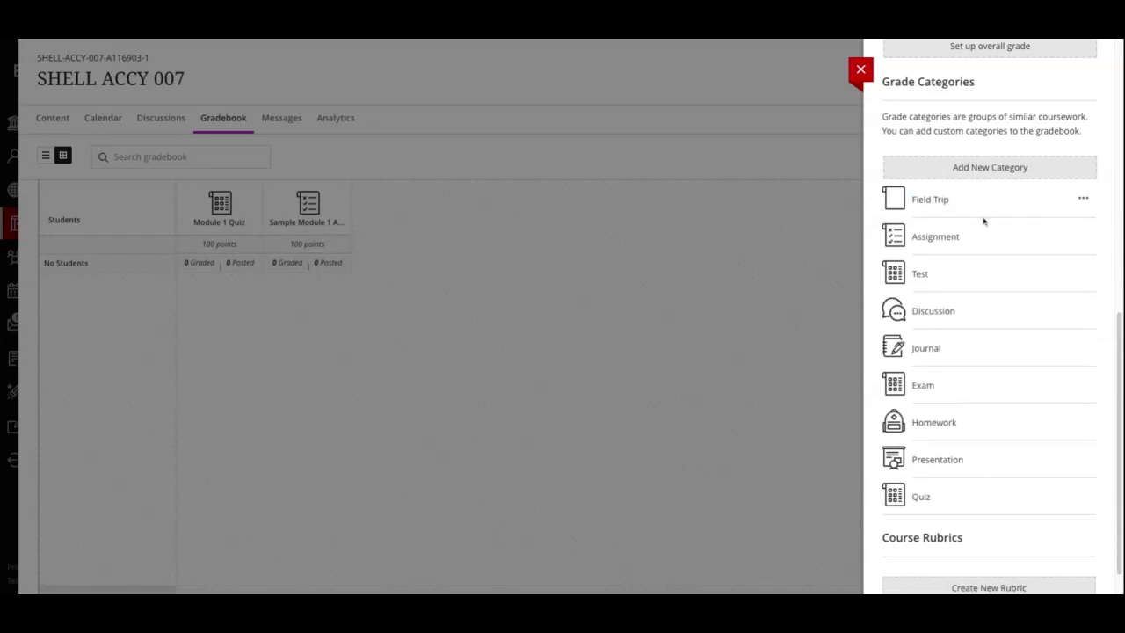
scroll(908, 347, down, 1)
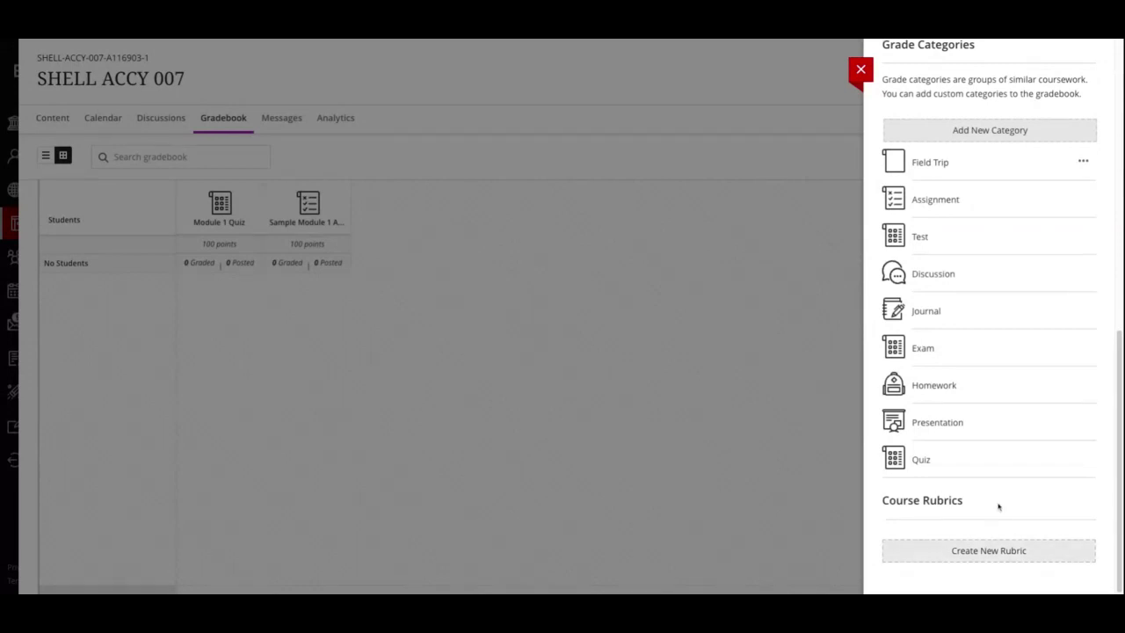
Start setting up the course's overall grade with the Weighted calculation and review the category percentages
scroll(996, 434, up, 3)
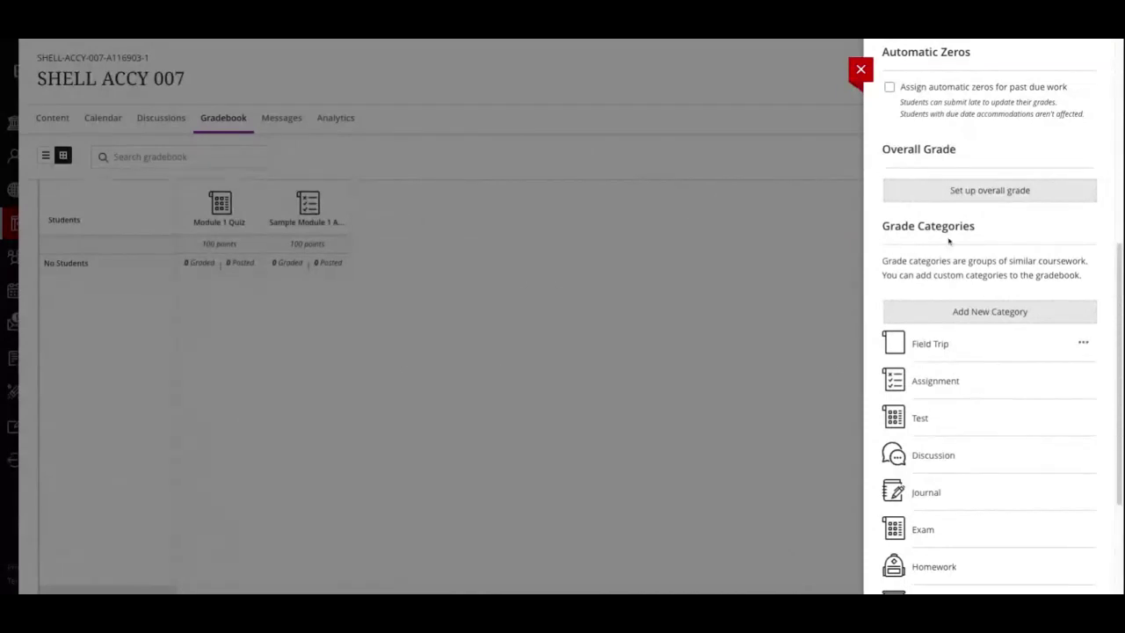
scroll(915, 147, up, 5)
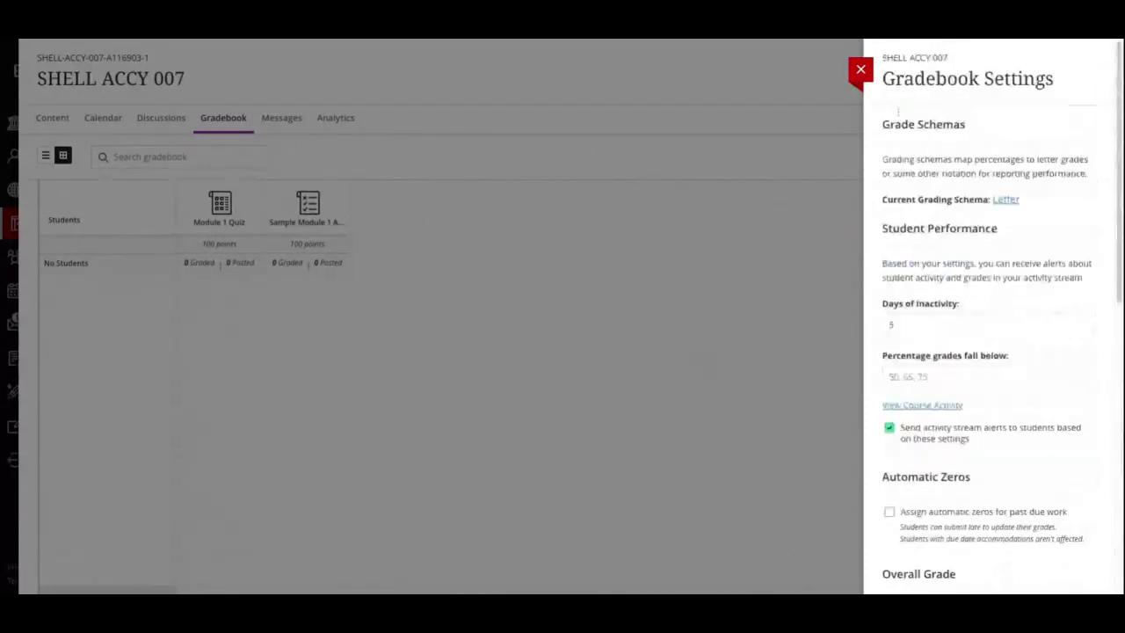
click(860, 69)
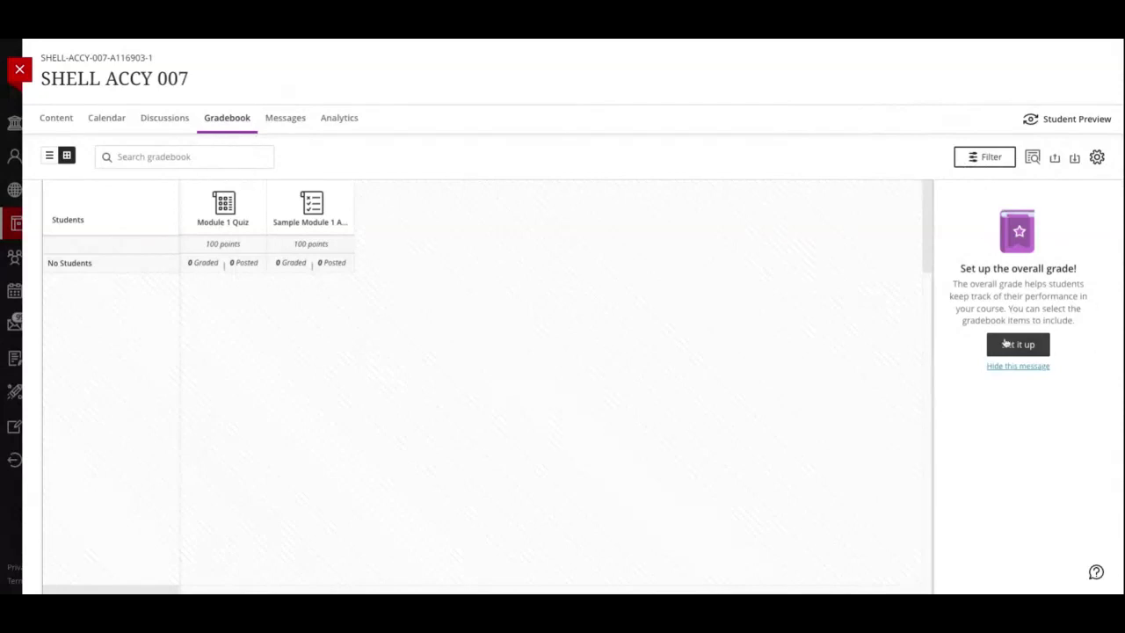
click(1096, 158)
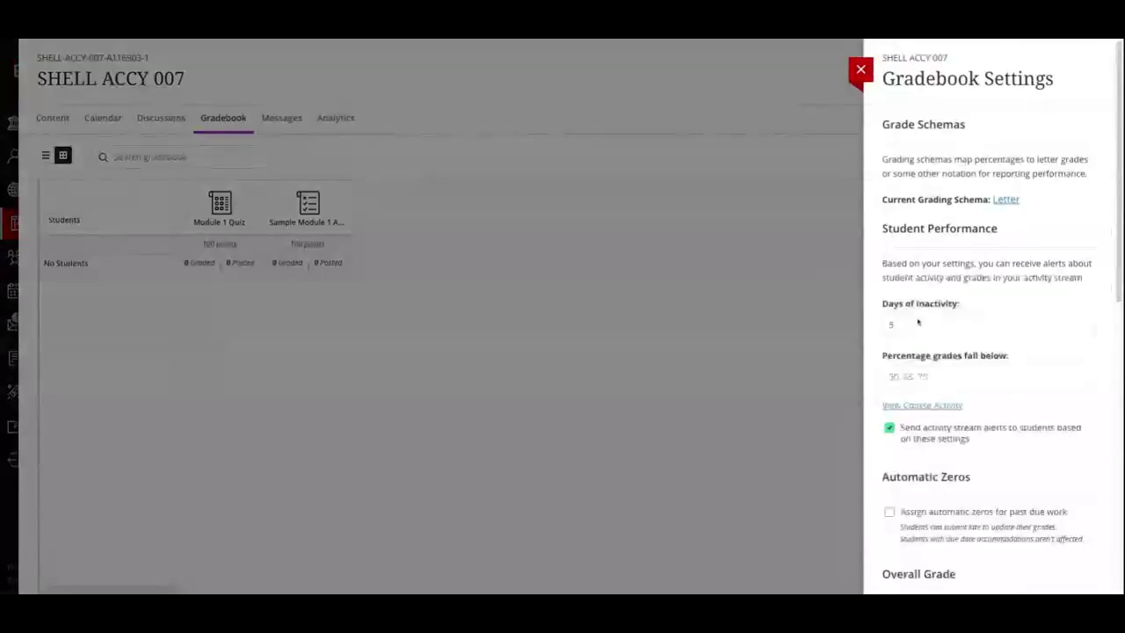
scroll(922, 240, down, 5)
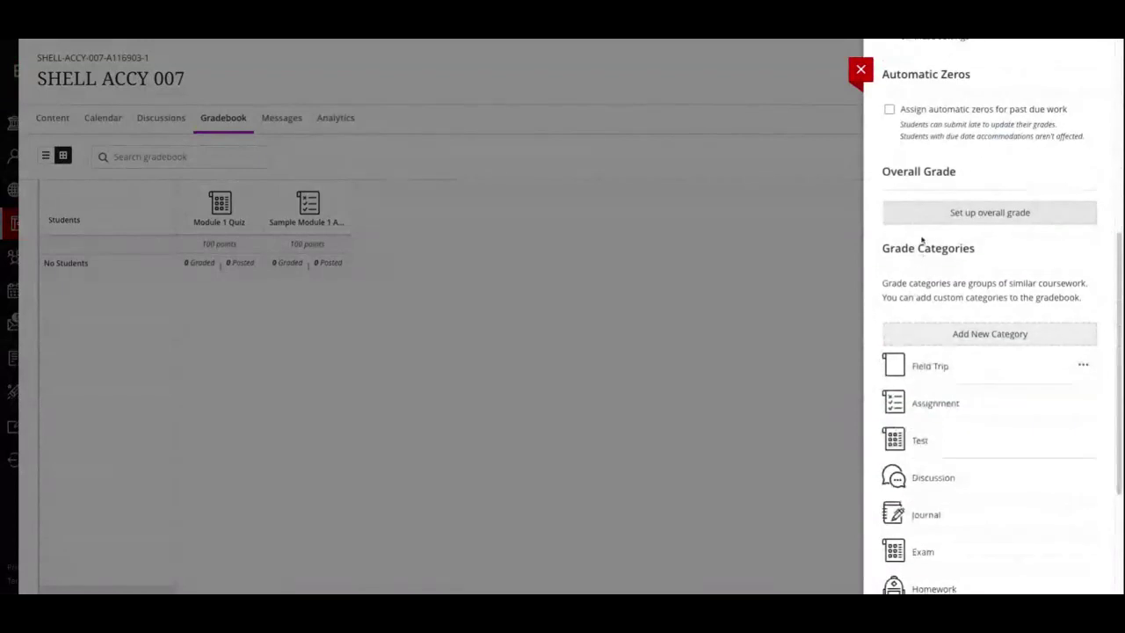
click(1021, 219)
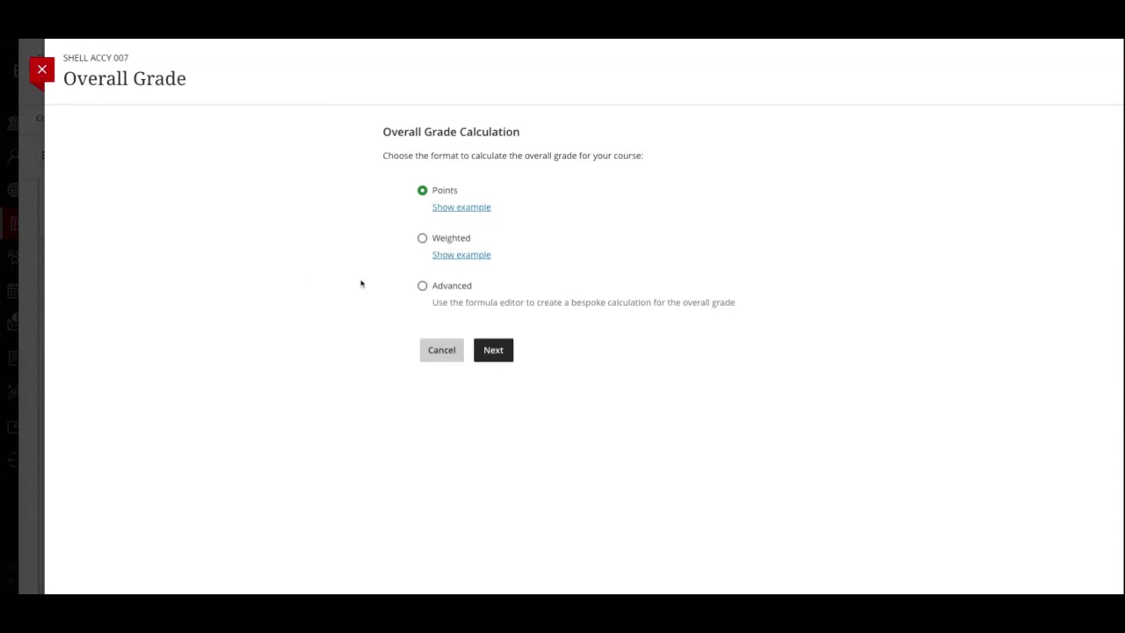
click(422, 238)
click(501, 350)
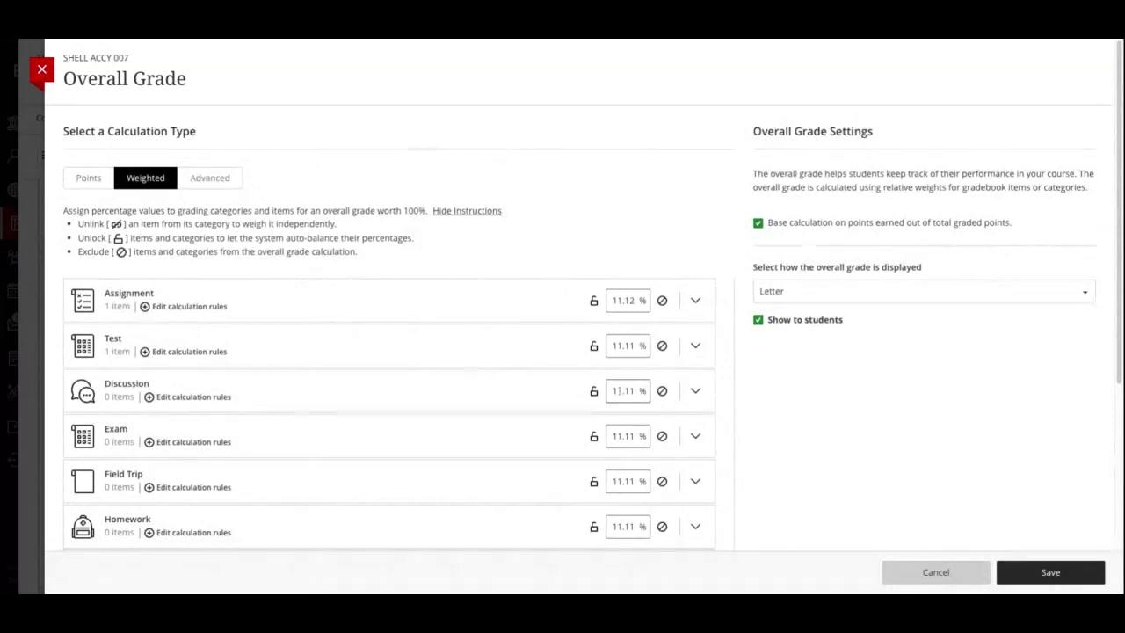
scroll(616, 386, down, 1)
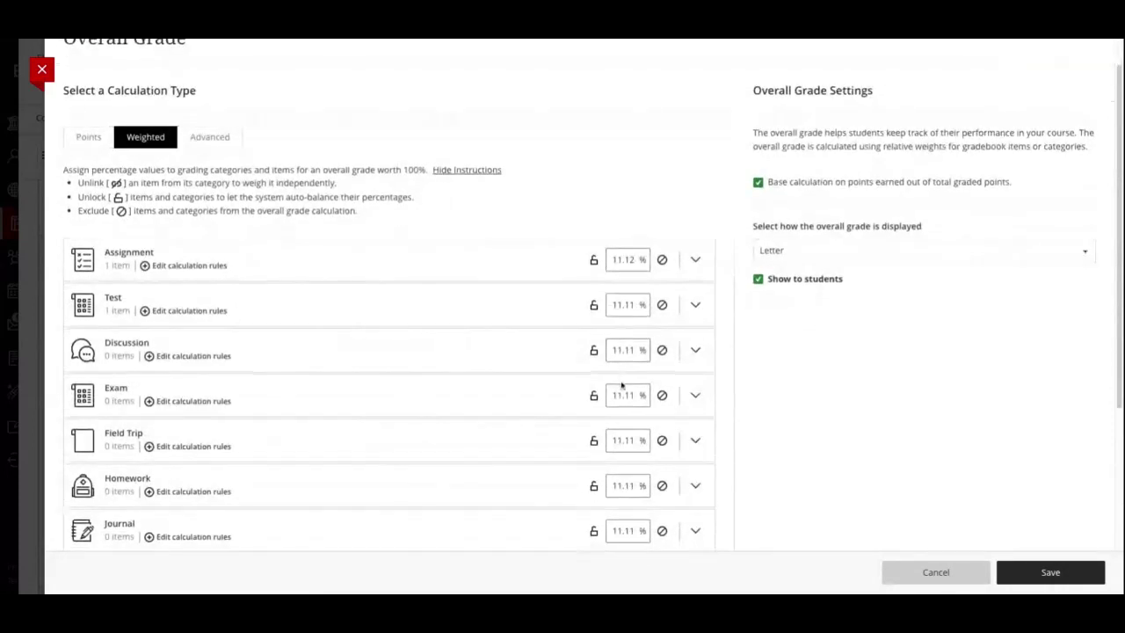
scroll(619, 385, down, 1)
scroll(622, 384, down, 2)
scroll(626, 369, up, 4)
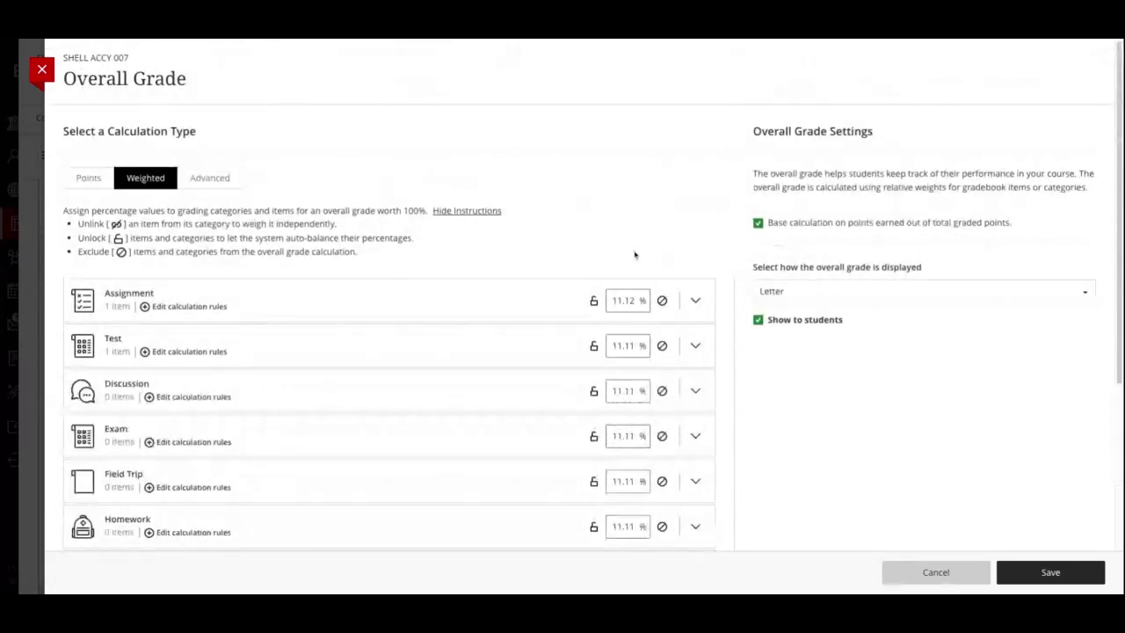
Enable a calculation rule for the Assignment category that drops the 1 lowest score, then recheck that rule
scroll(625, 345, down, 1)
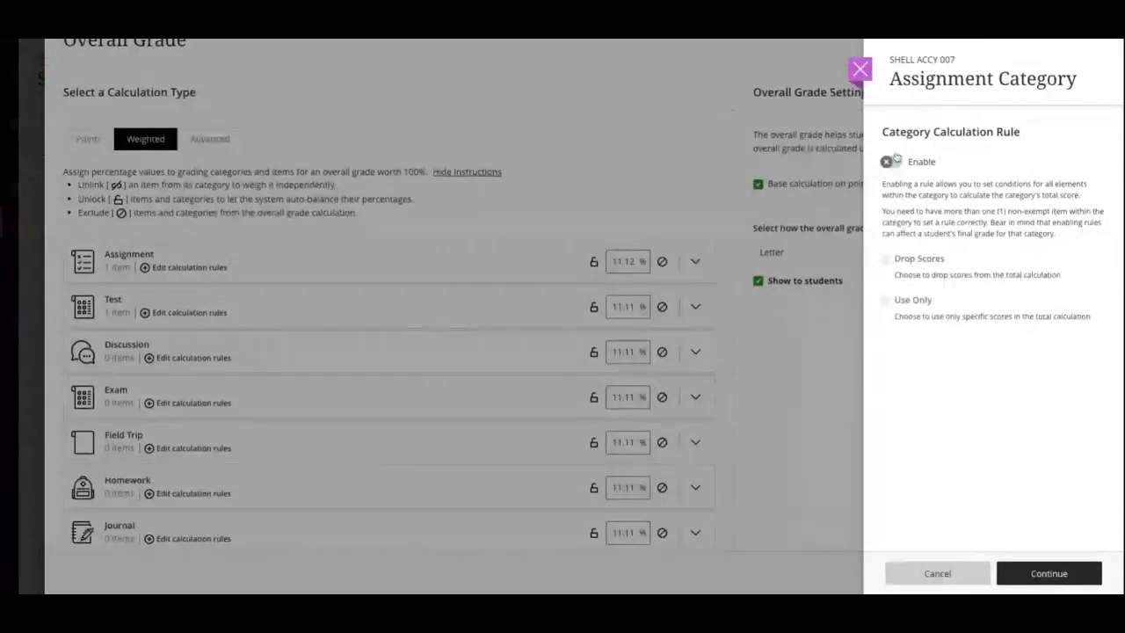
click(893, 161)
click(893, 163)
click(894, 163)
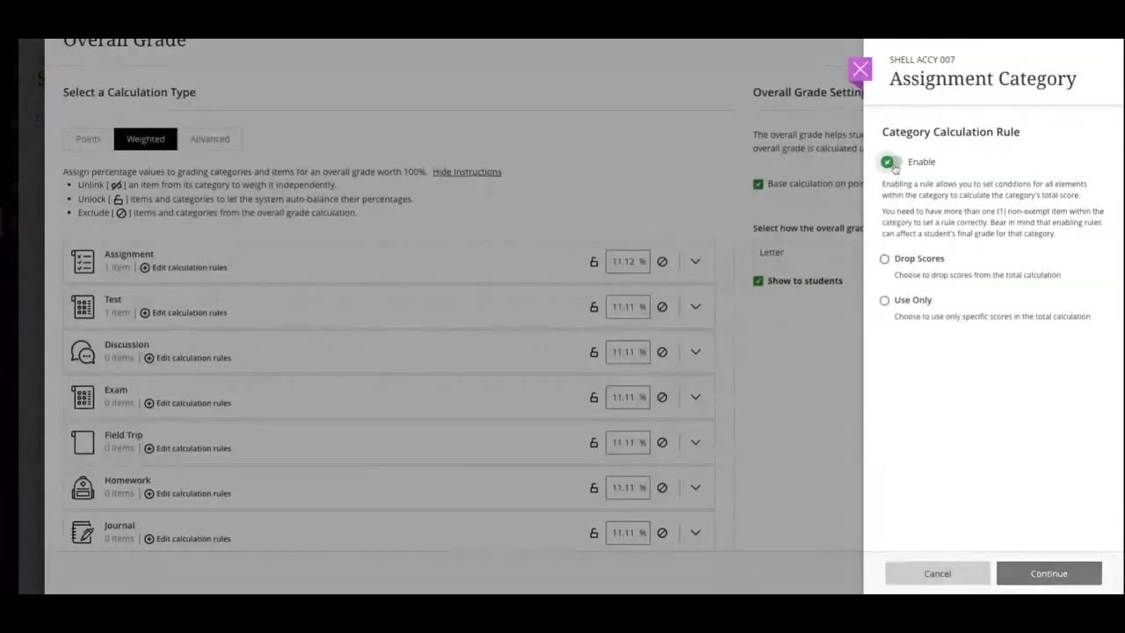
click(884, 260)
click(909, 303)
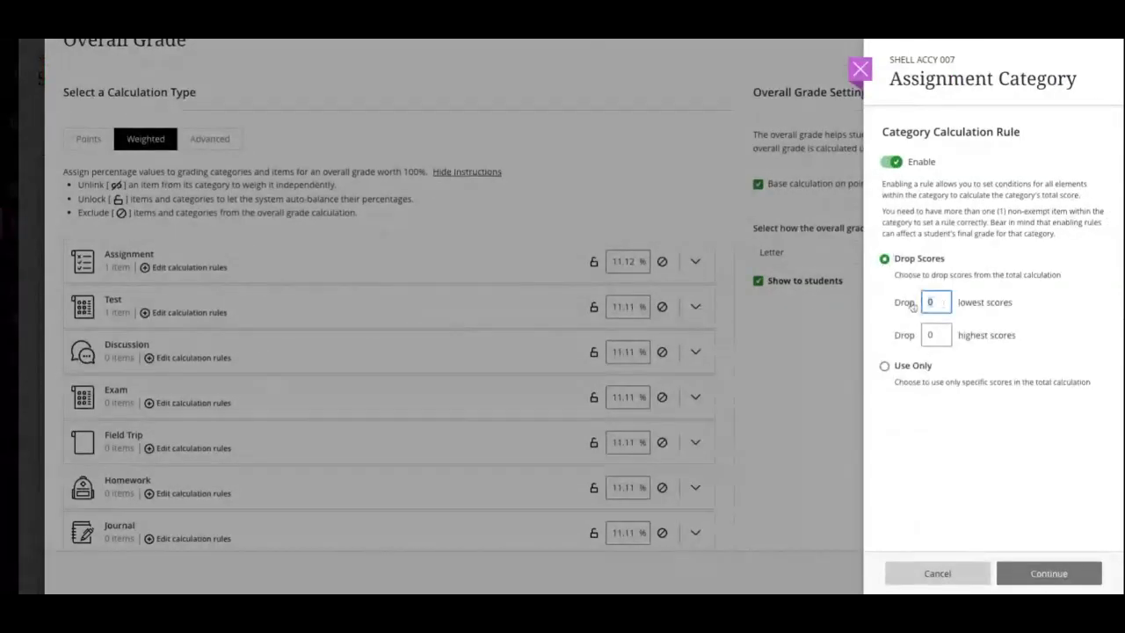
text(9)
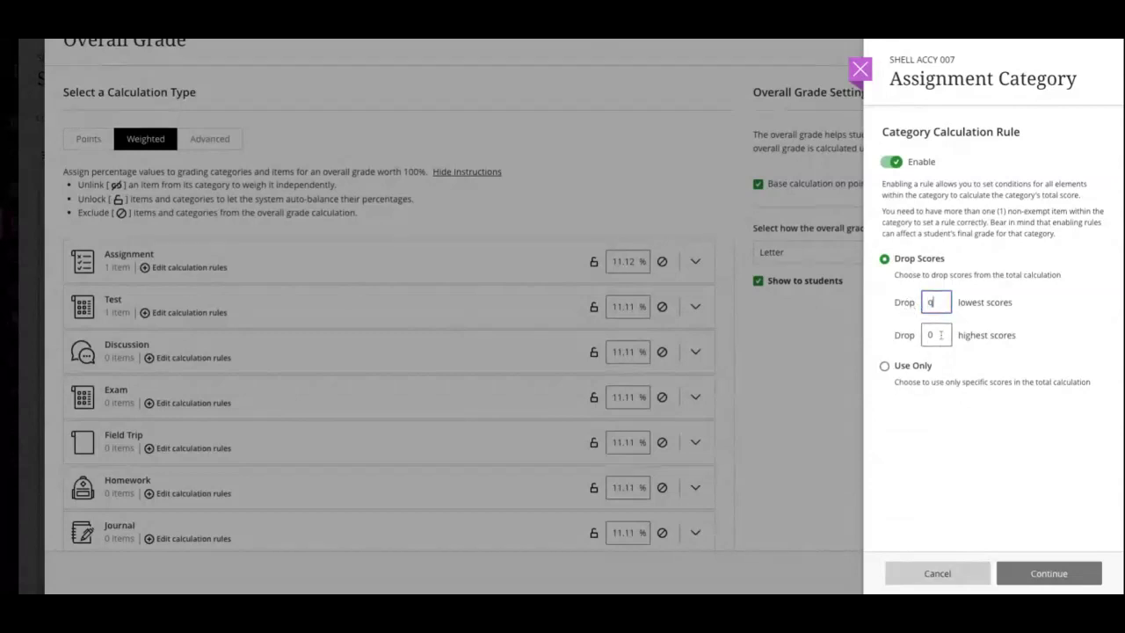
key(BackSpace)
text(1)
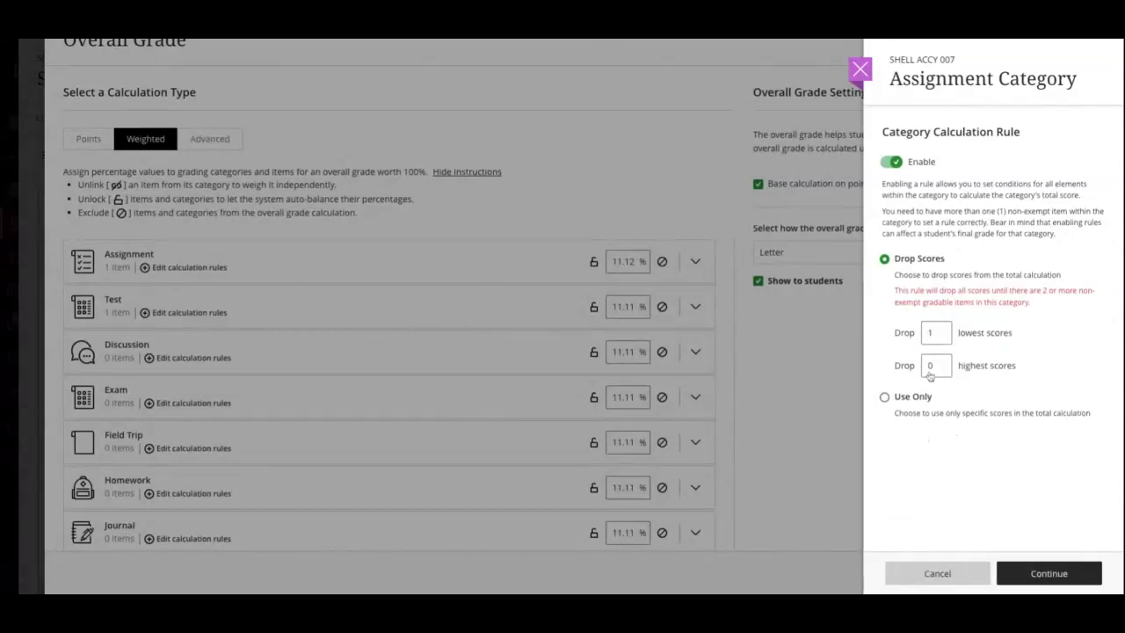
click(1047, 573)
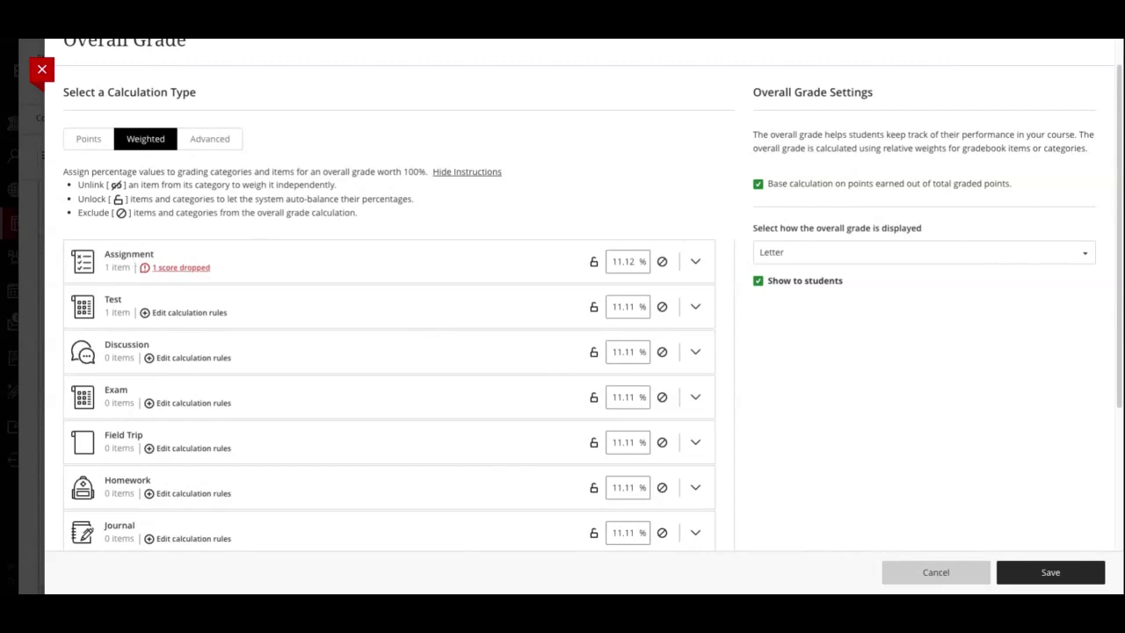
click(182, 268)
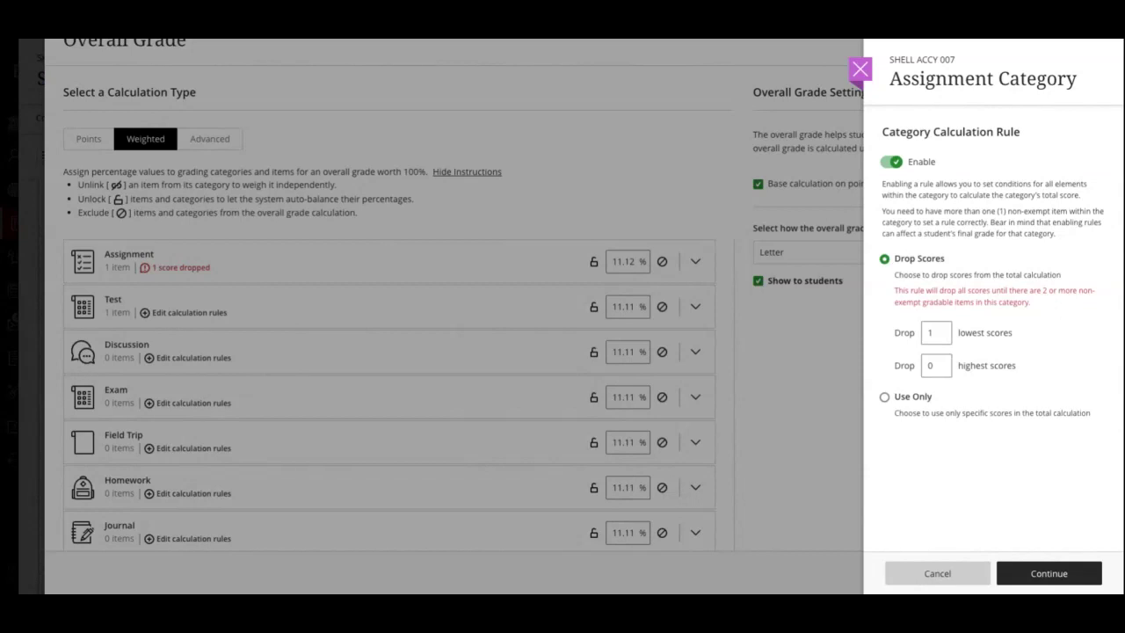
click(860, 69)
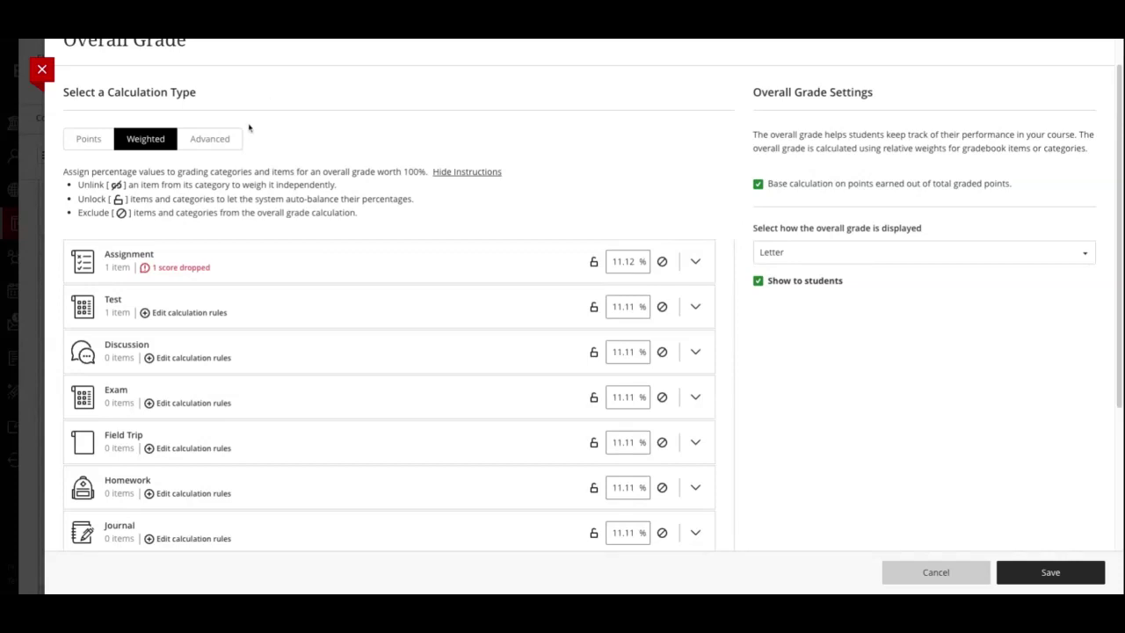
Discard the overall grade setup without saving and close the gradebook settings
click(41, 74)
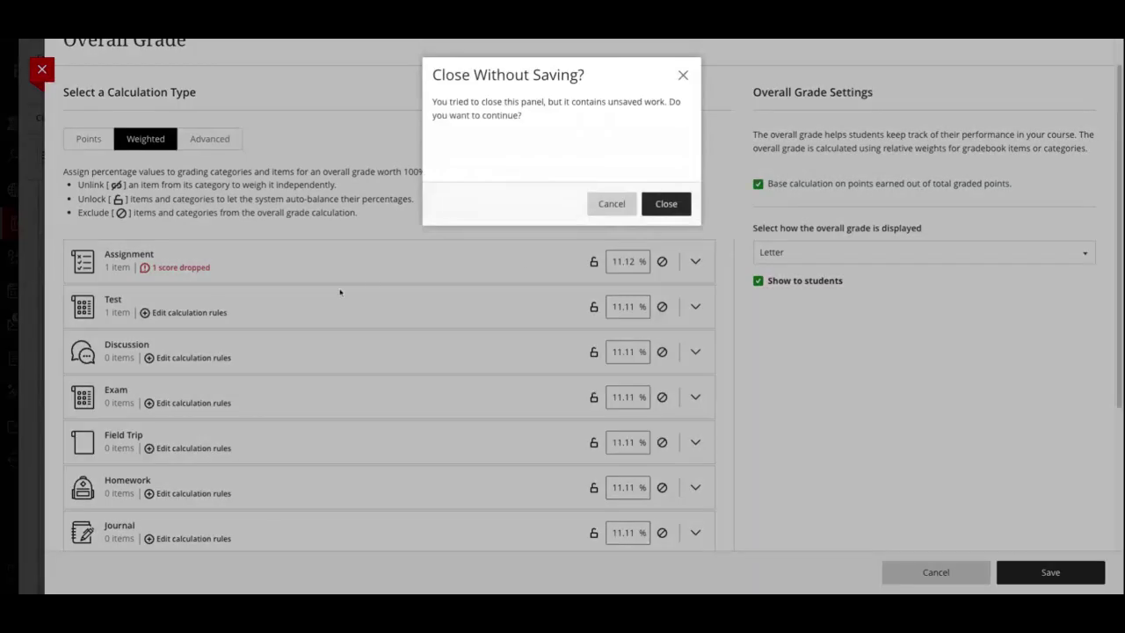
click(665, 204)
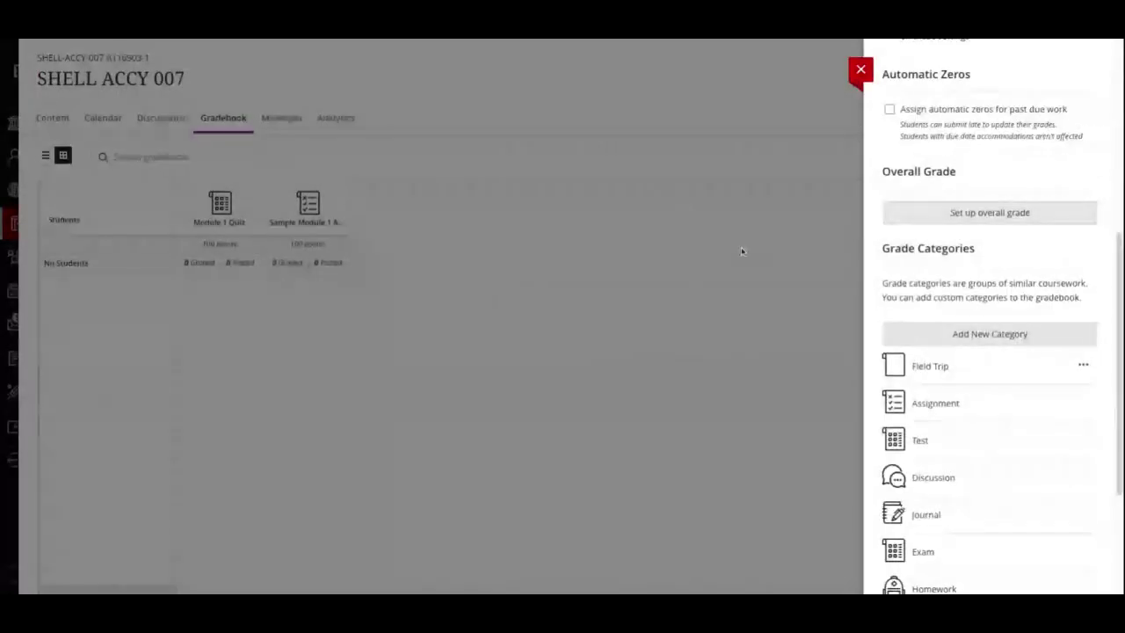
click(860, 69)
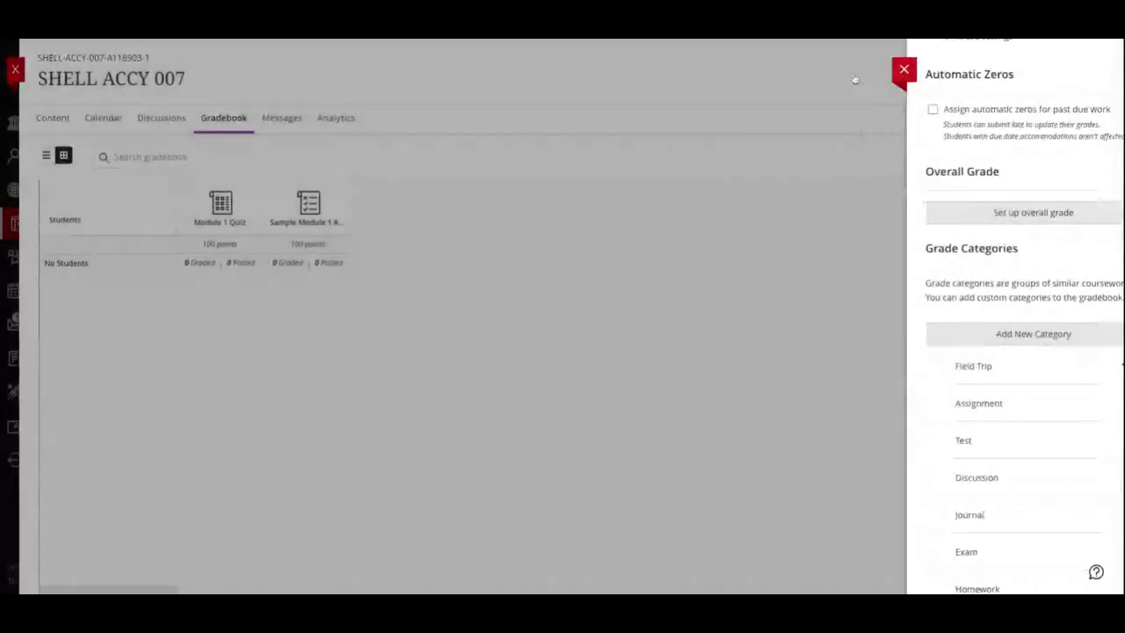